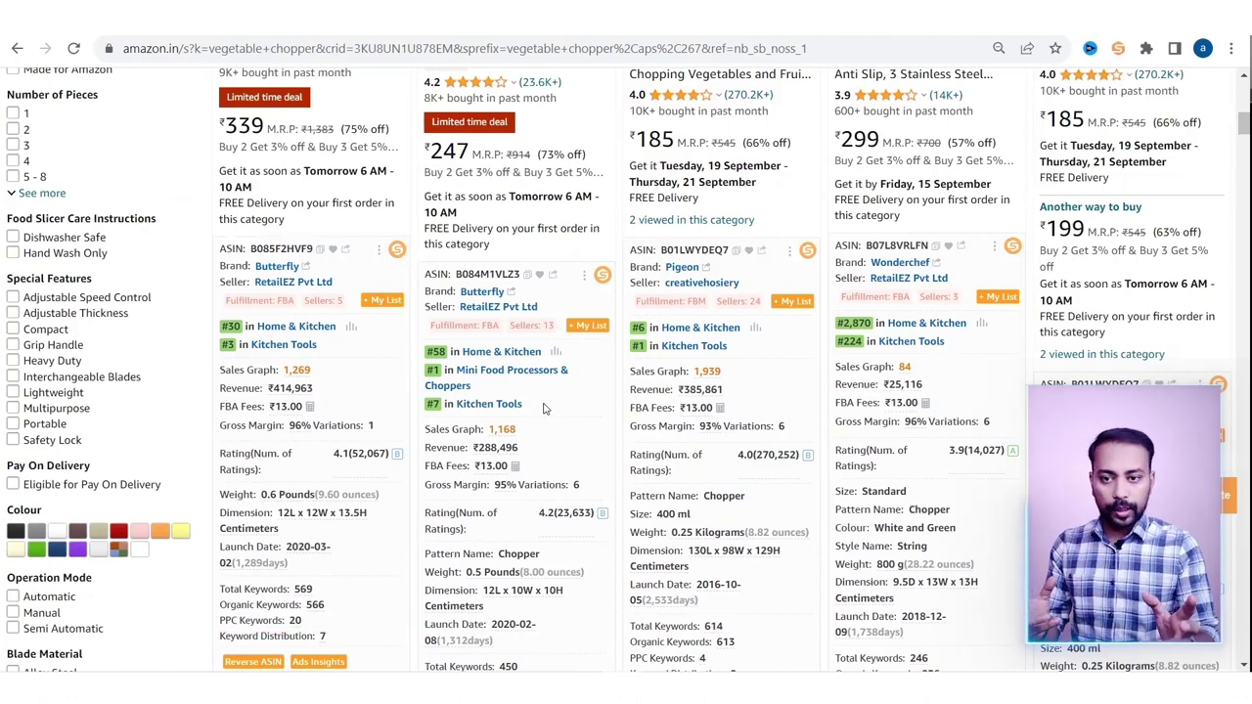
# Step: Open SellerSprite's Product Research for the vegetable chopper search results
pyautogui.scroll(10, 545, 409)
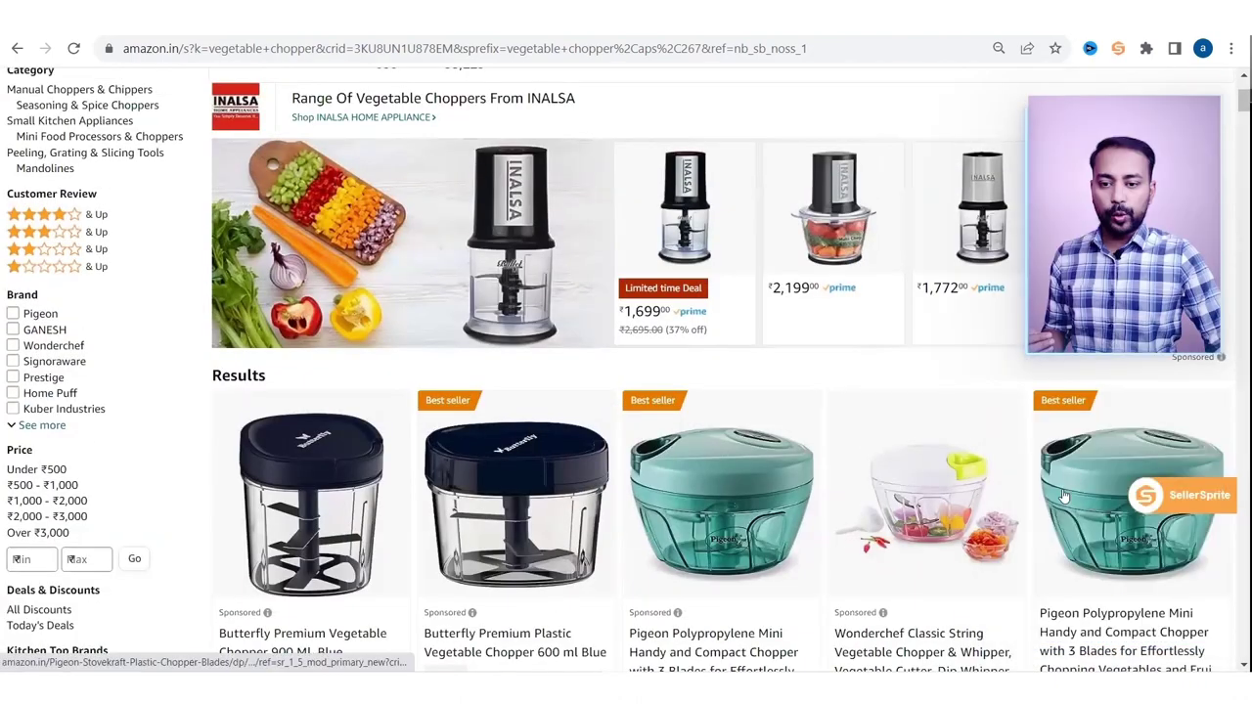
pyautogui.moveTo(1191, 509)
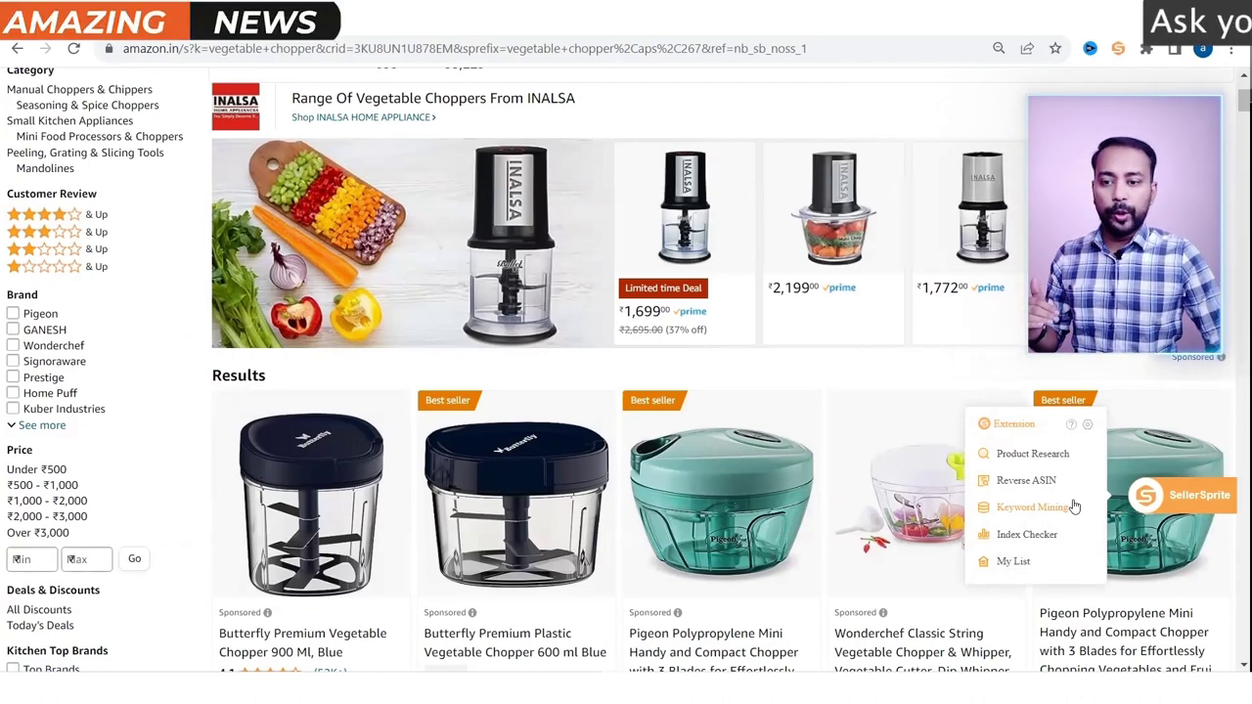
pyautogui.click(1053, 454)
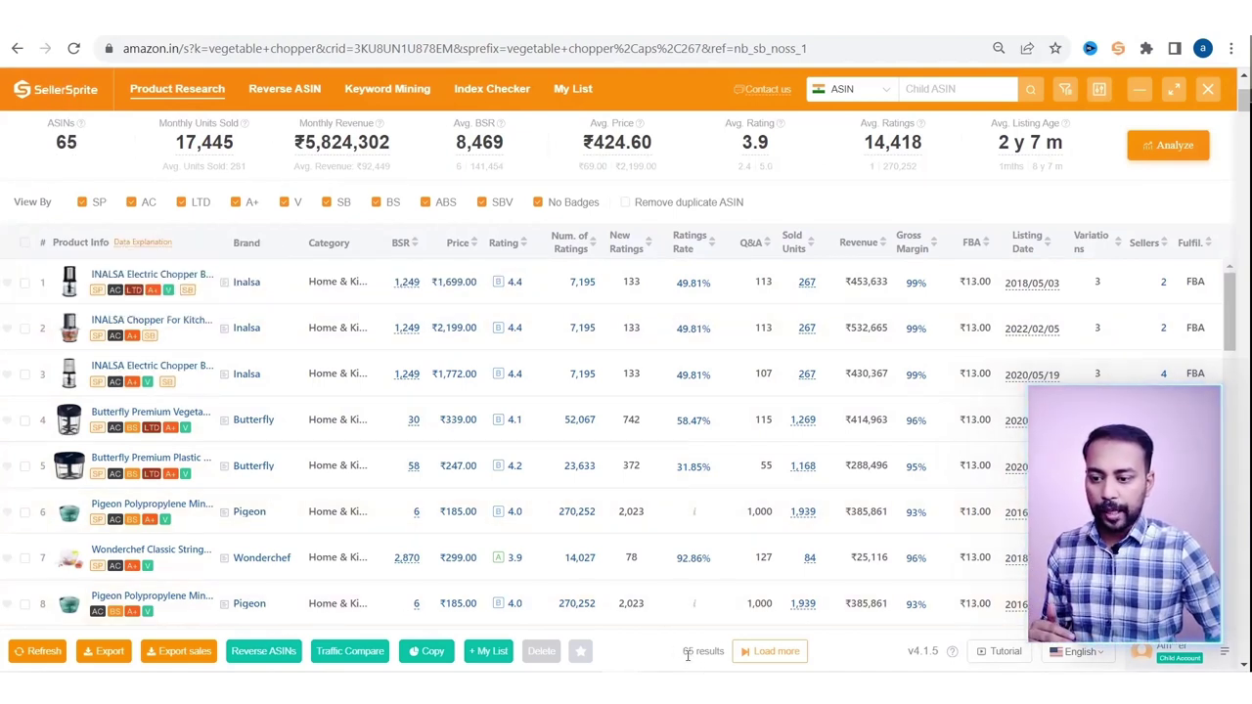
# Step: Check the number of listed results and load more products into the research table
pyautogui.tripleClick(722, 651)
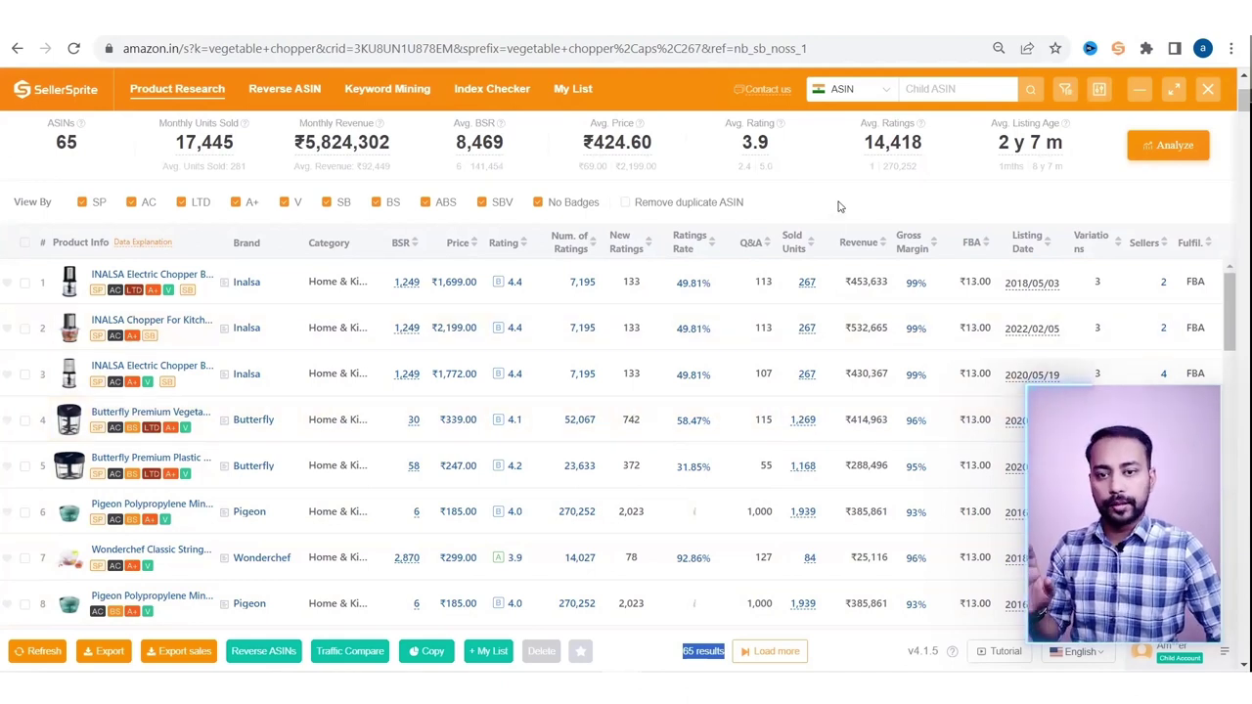
pyautogui.click(700, 445)
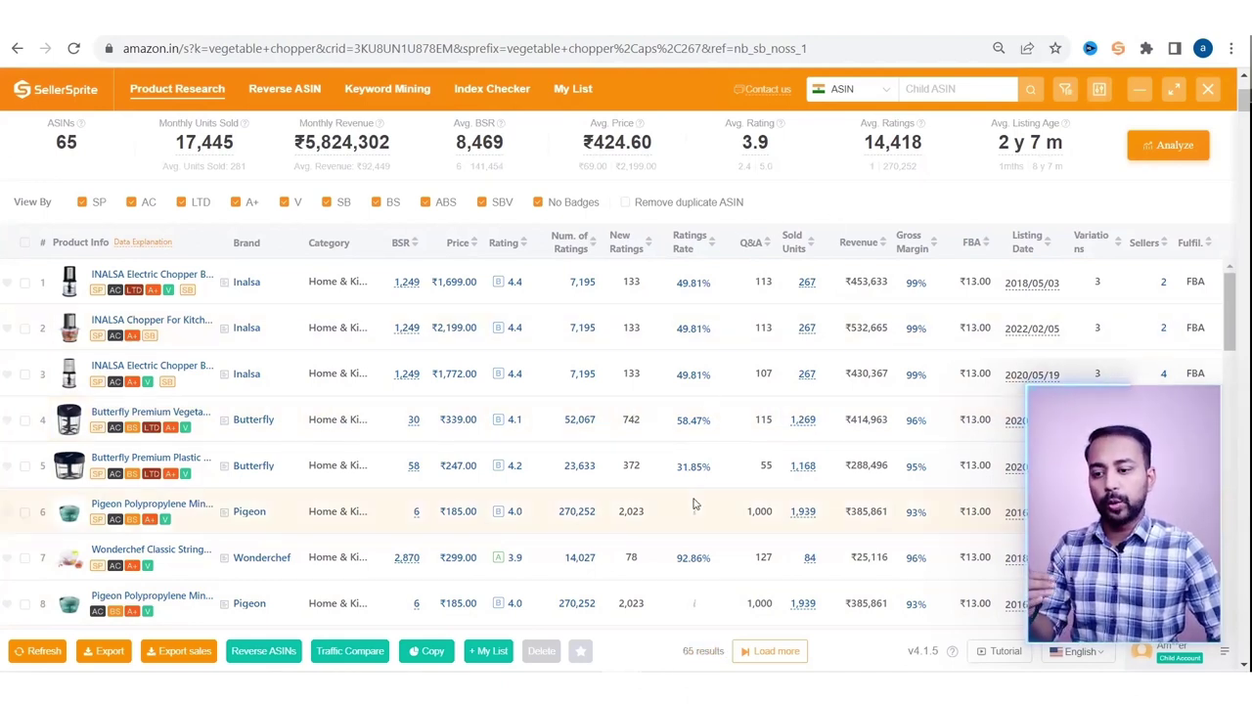
pyautogui.click(755, 659)
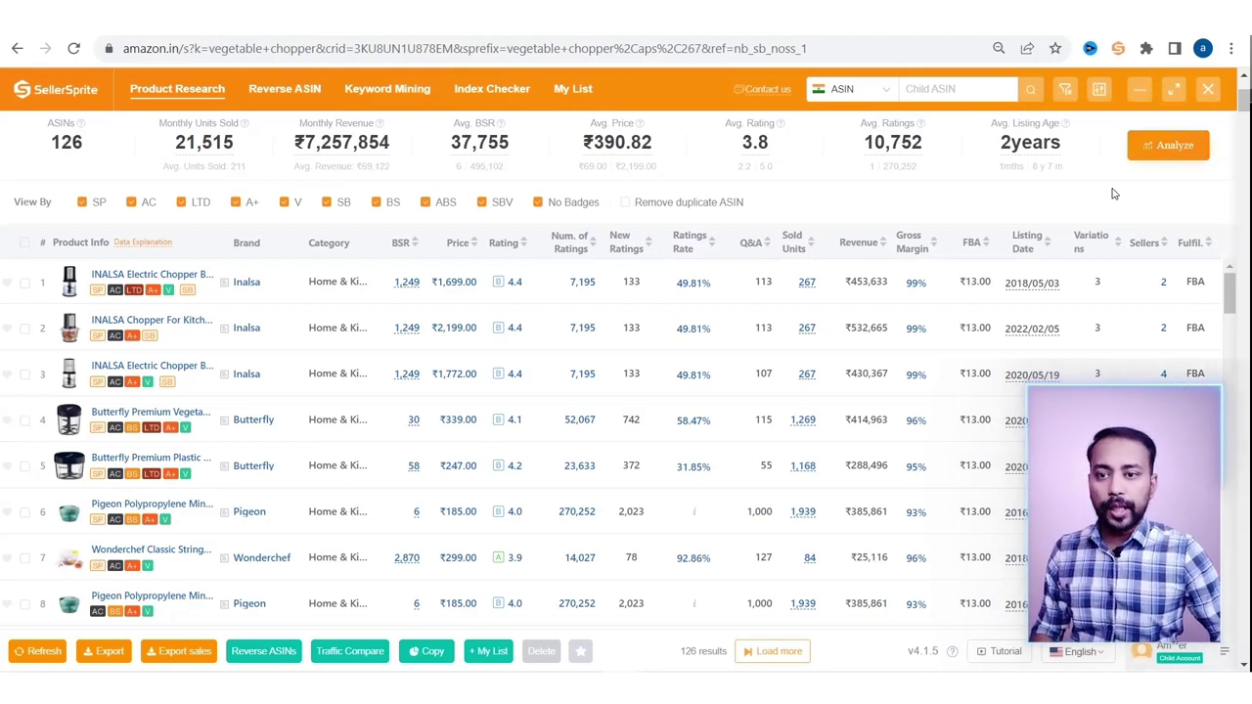
# Step: Enter a minimum of 100 for 30-Day Units Sold in the filters, review the remaining filter options, and close without saving
pyautogui.click(1070, 93)
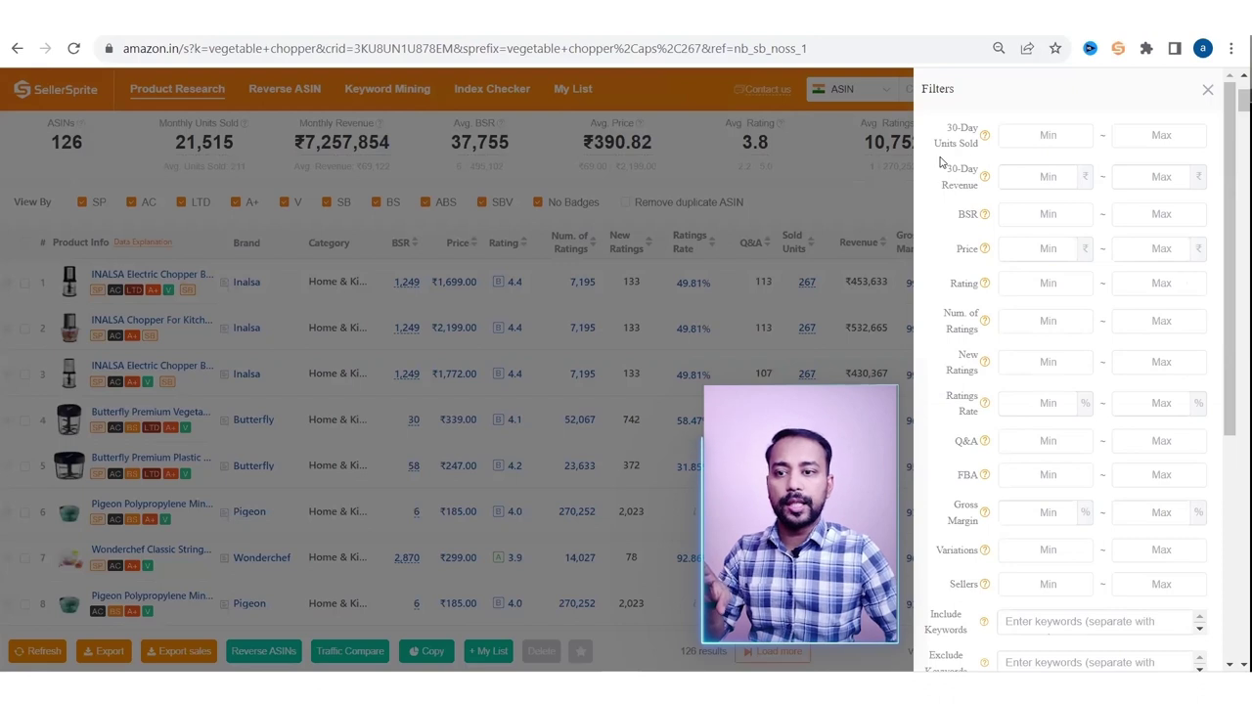
pyautogui.click(1055, 140)
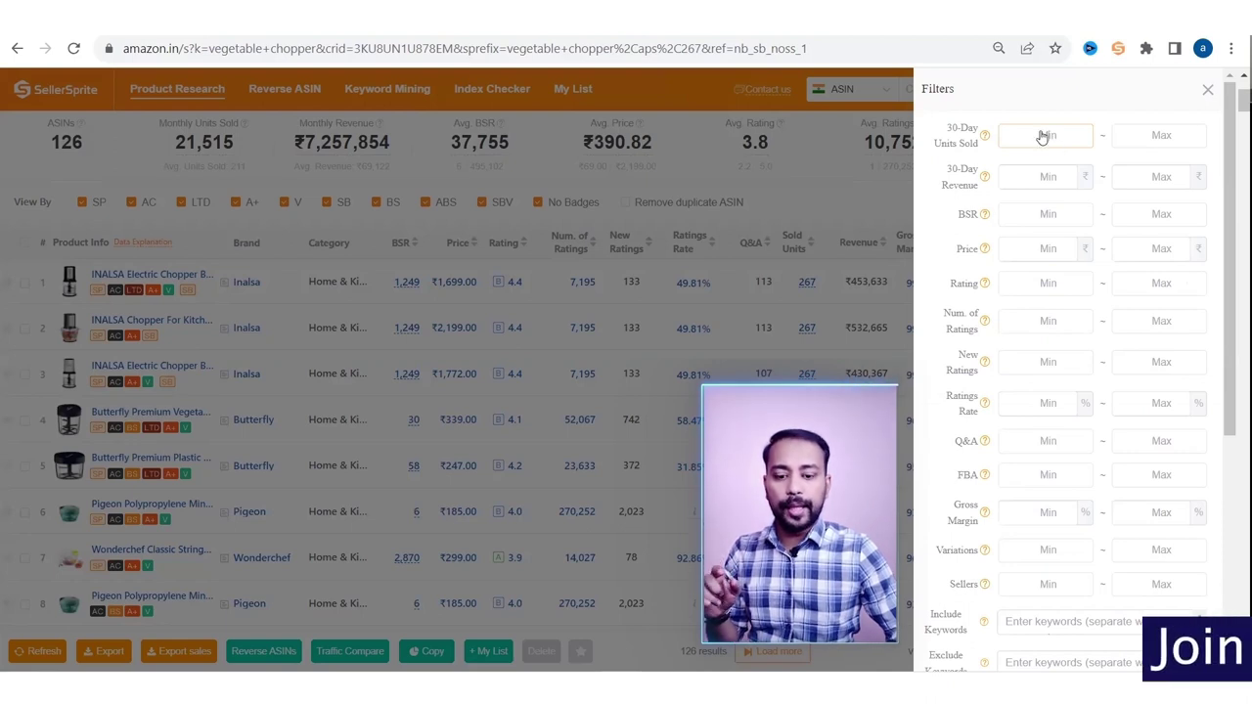
pyautogui.write('500')
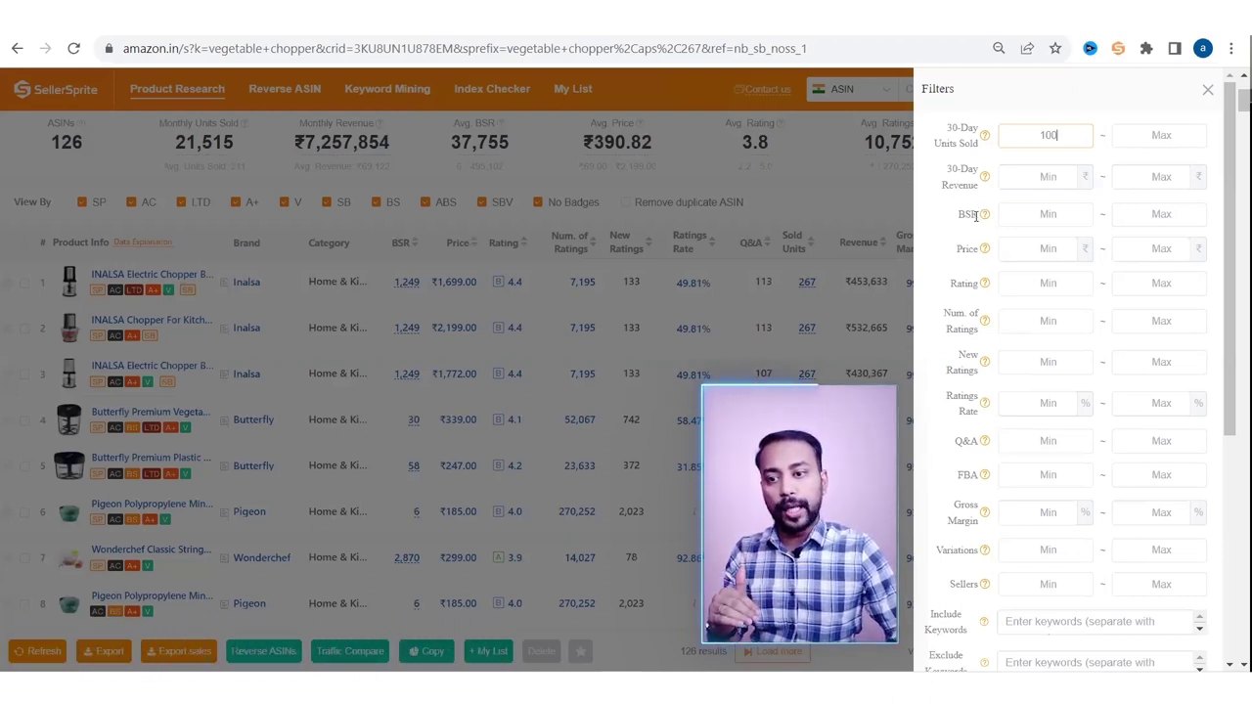
pyautogui.moveTo(990, 218)
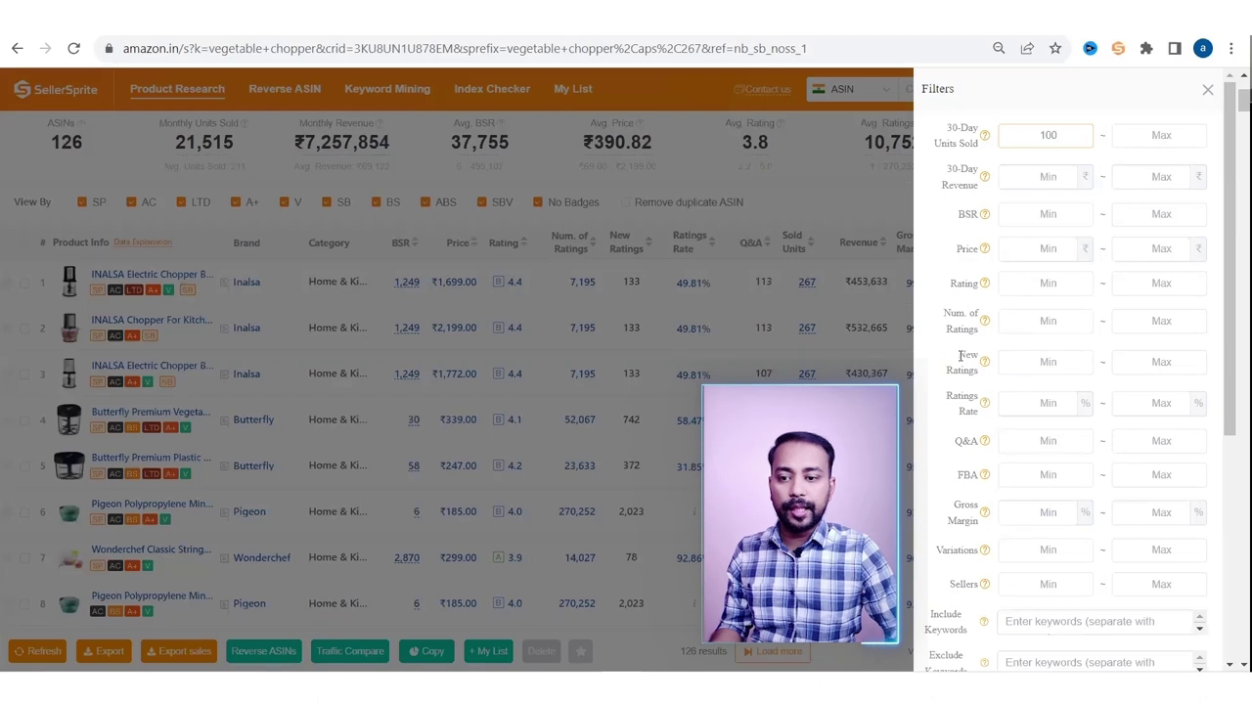
pyautogui.scroll(-4, 960, 355)
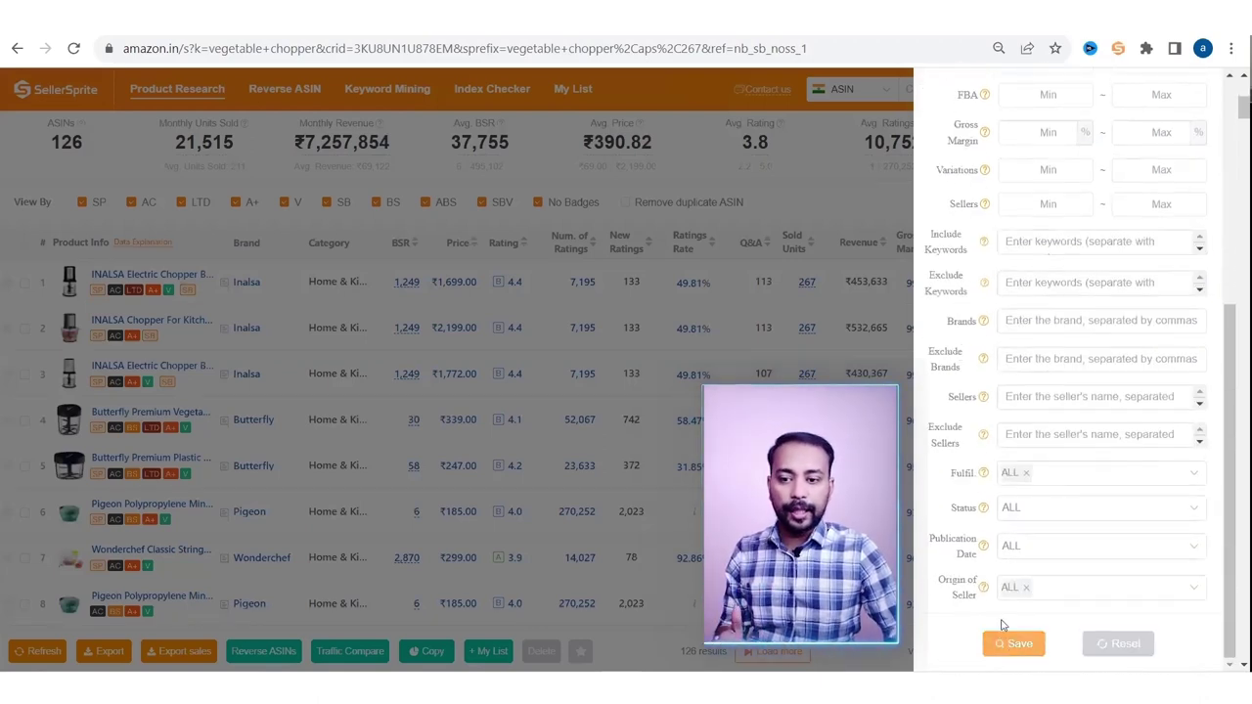
pyautogui.scroll(5, 1103, 168)
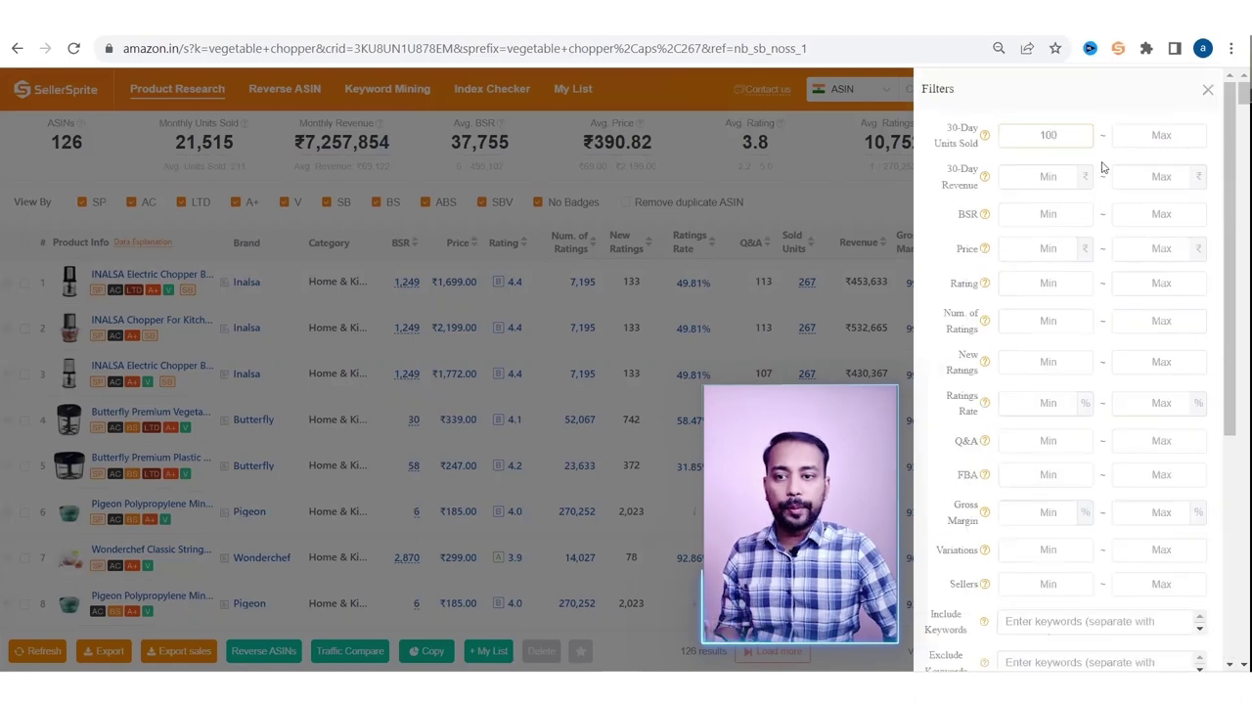
pyautogui.click(1209, 92)
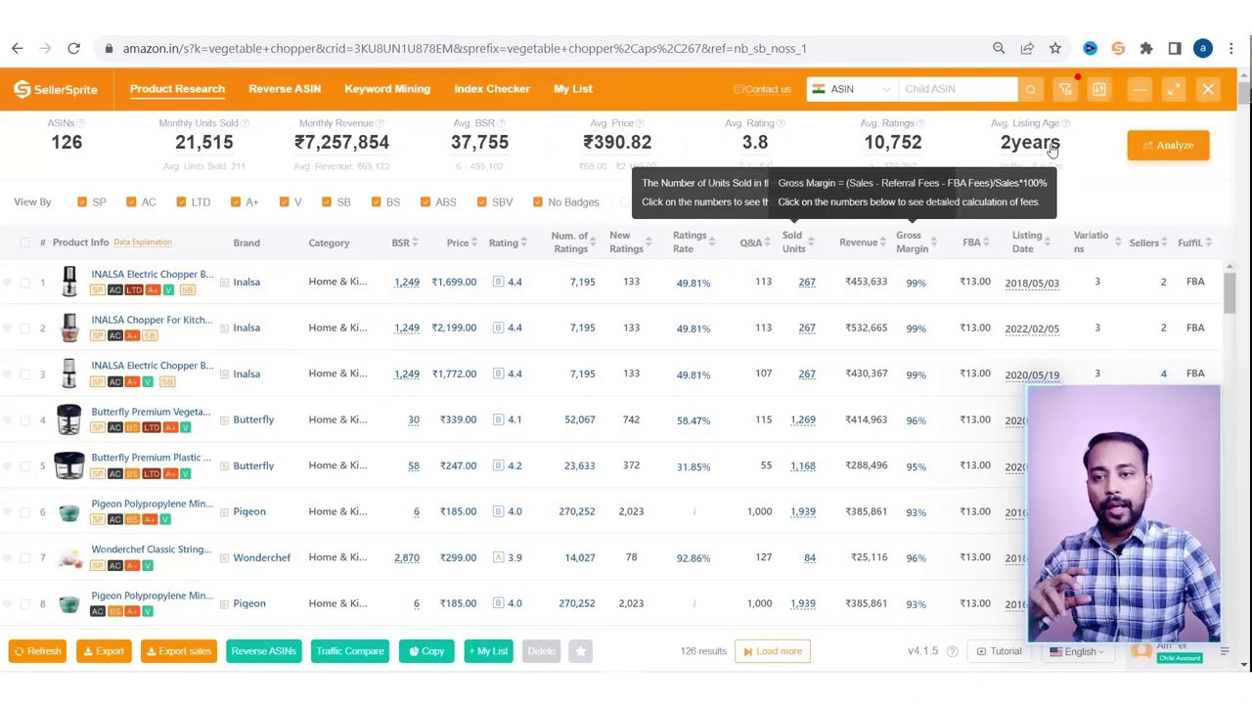
pyautogui.moveTo(1065, 123)
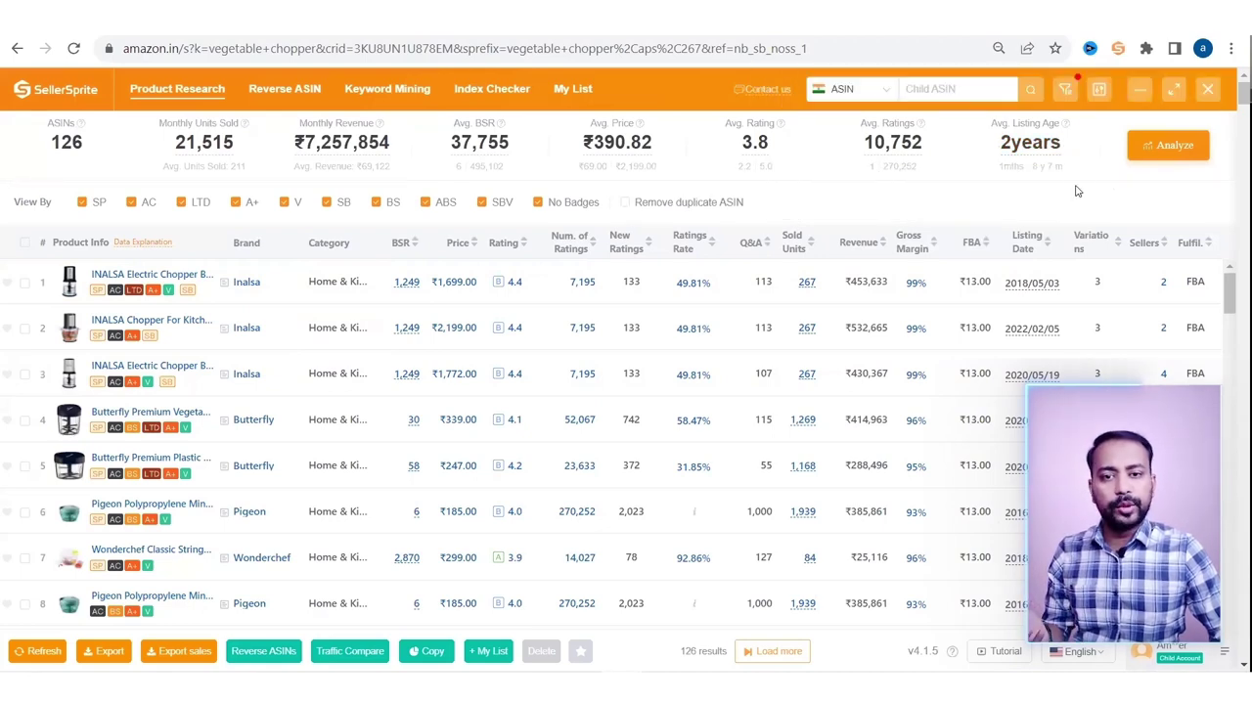
# Step: Reopen the filters, set the 30-Day Units Sold minimum to 0, and close them
pyautogui.click(1077, 91)
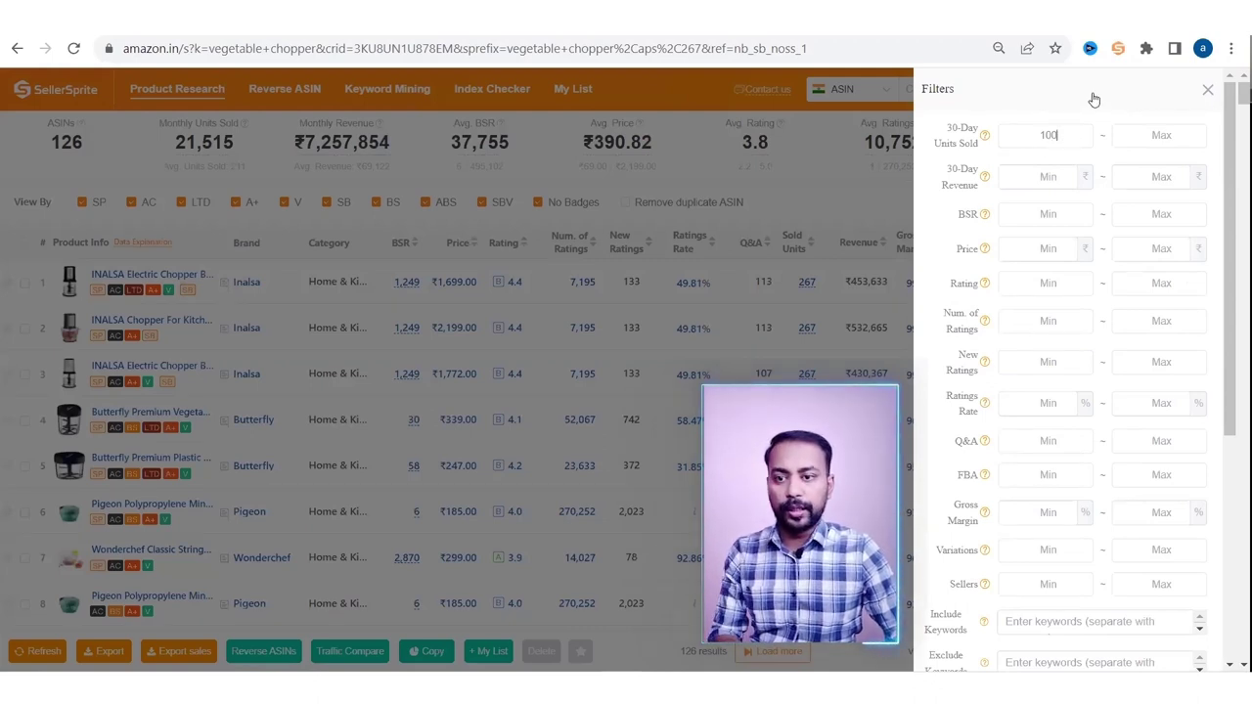
pyautogui.hotkey('ctrl', 'a')
pyautogui.write('0')
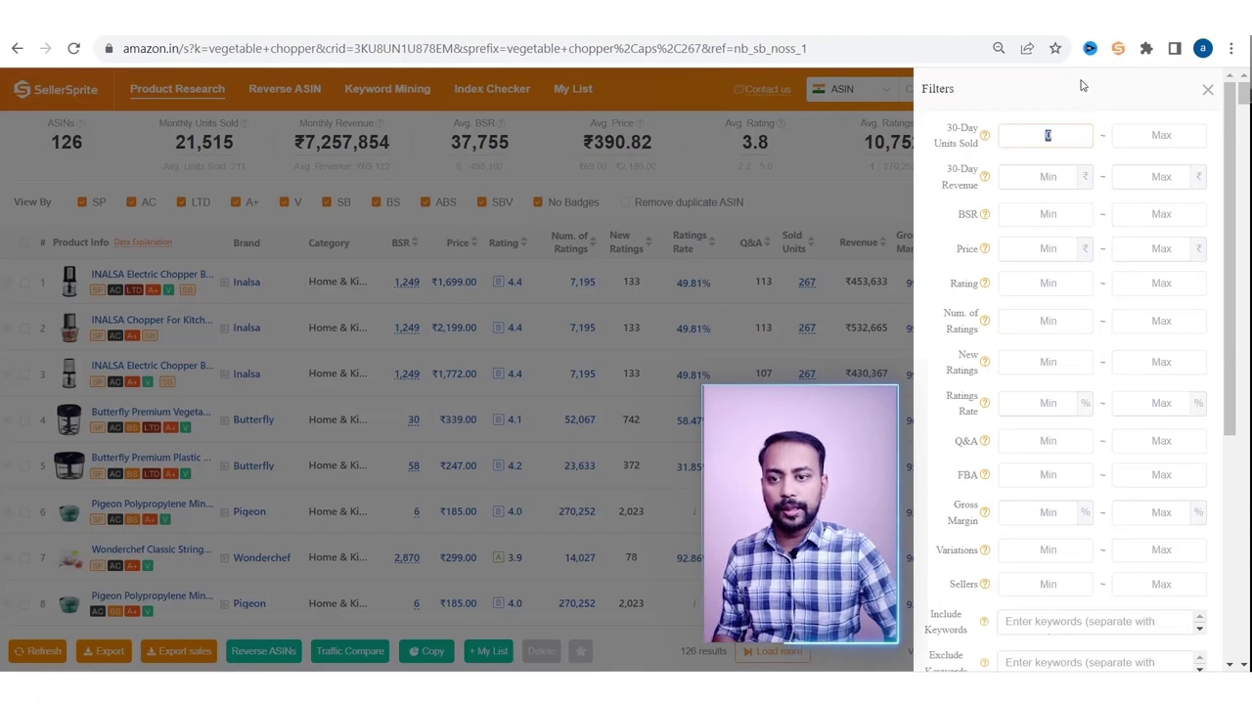
pyautogui.click(1208, 94)
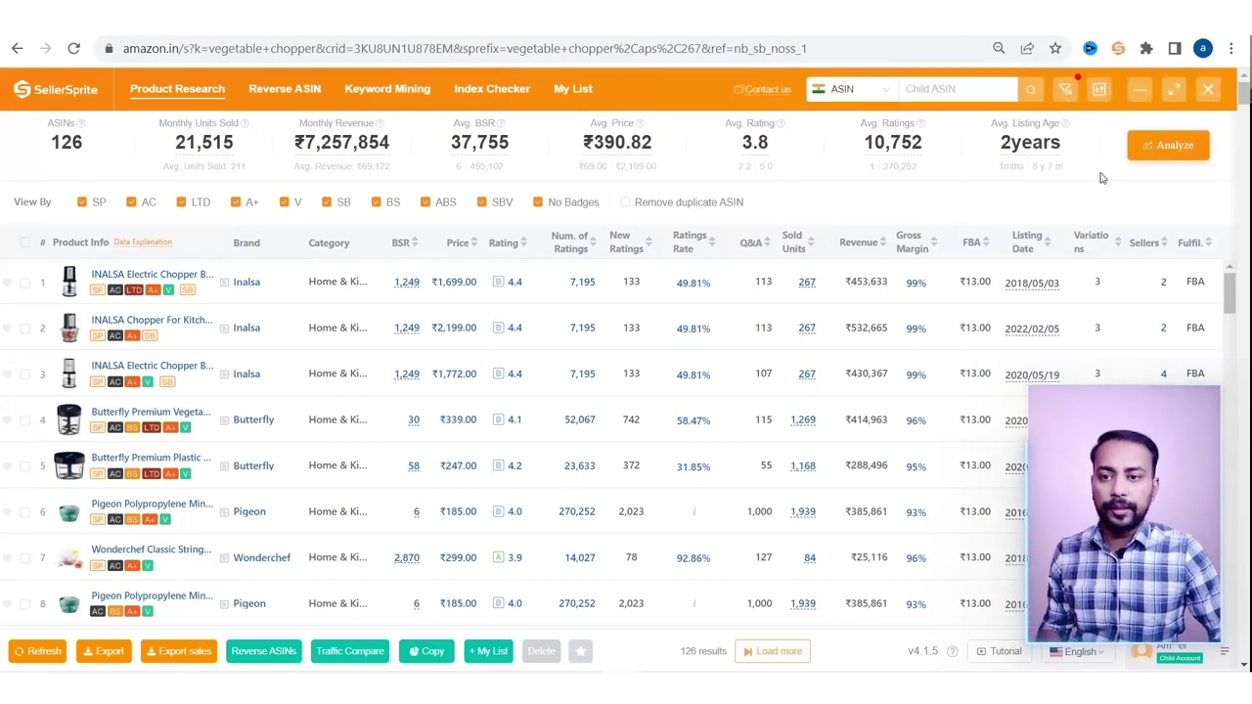
# Step: Review the customizable columns, then hide the BSR column from the Product Research table and save the change
pyautogui.click(1098, 96)
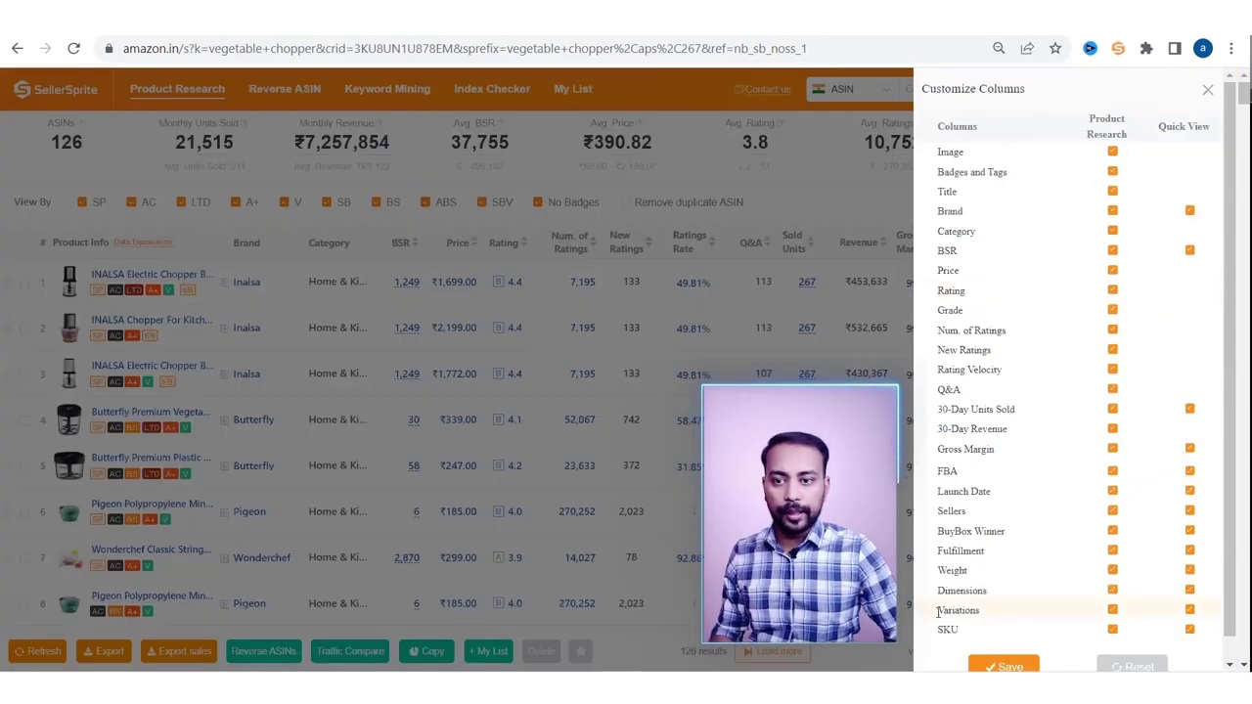
pyautogui.click(1208, 90)
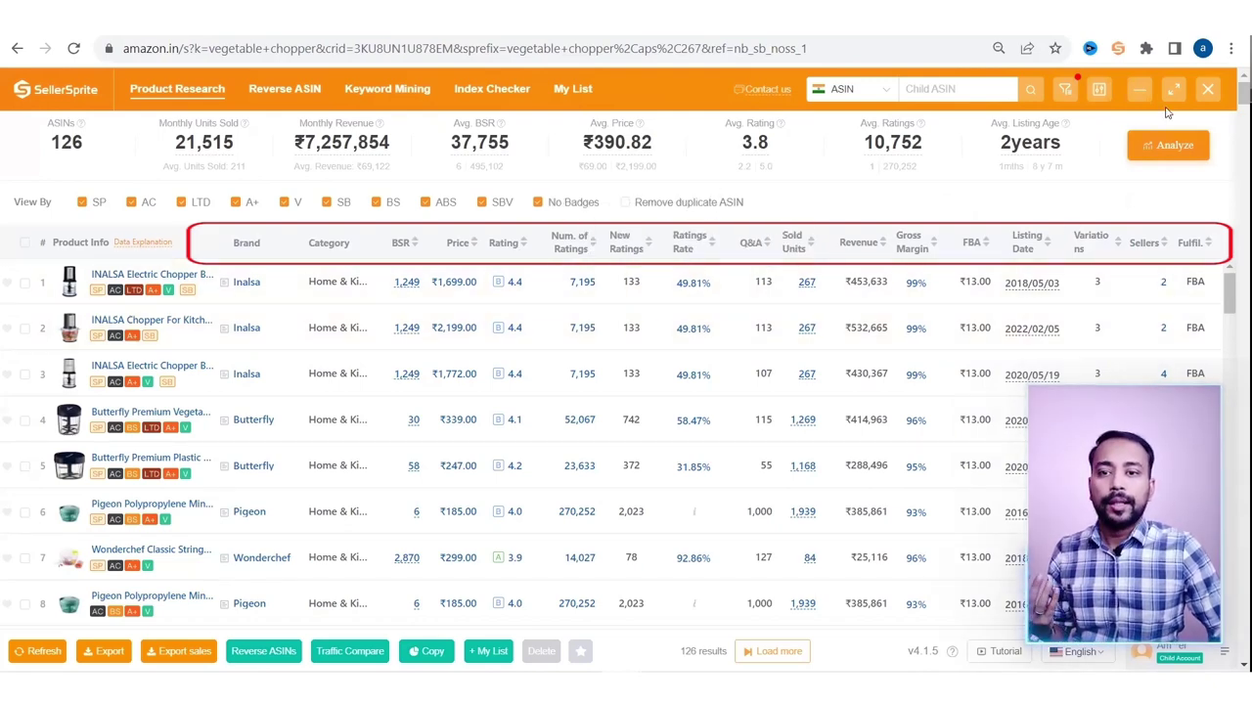
pyautogui.click(1100, 89)
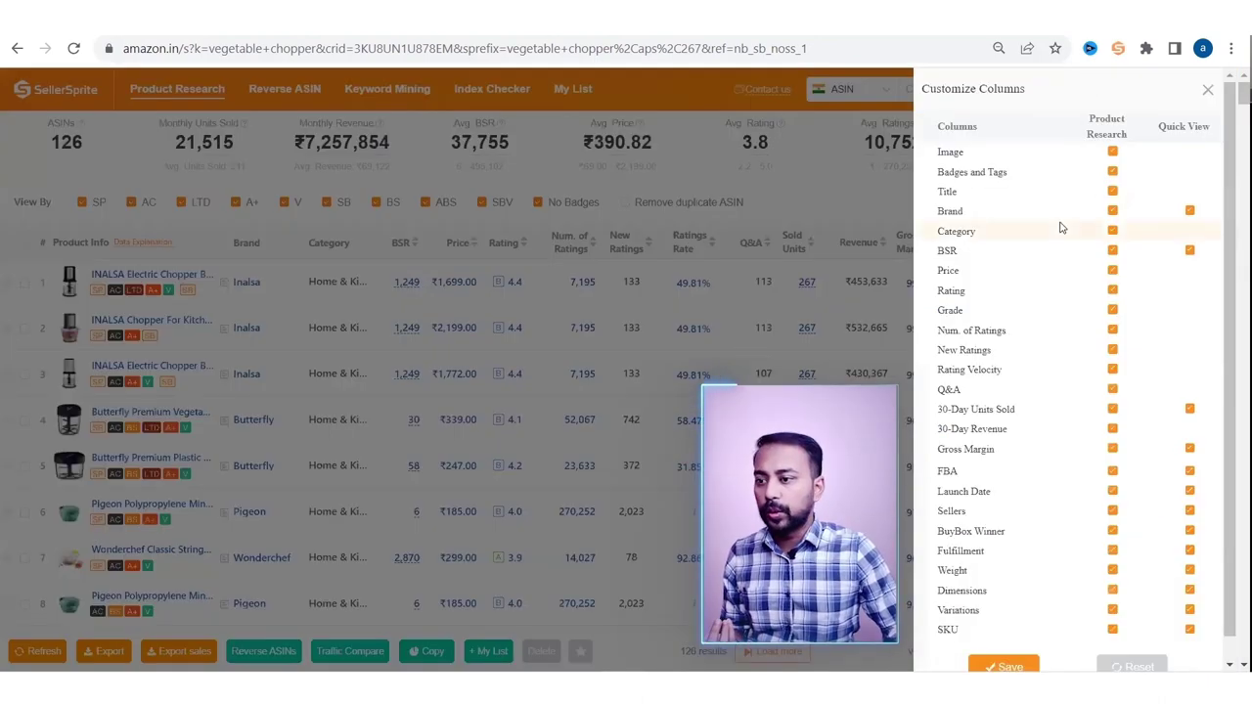
pyautogui.click(1112, 251)
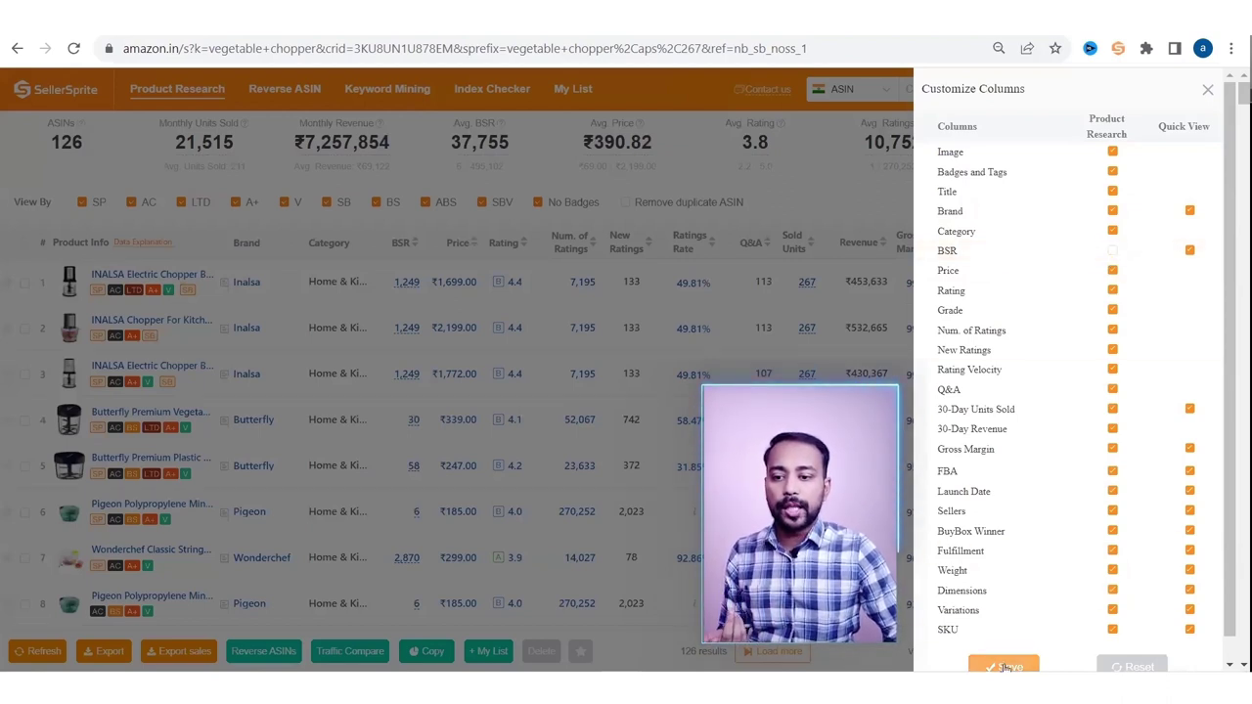
pyautogui.scroll(-1, 1029, 577)
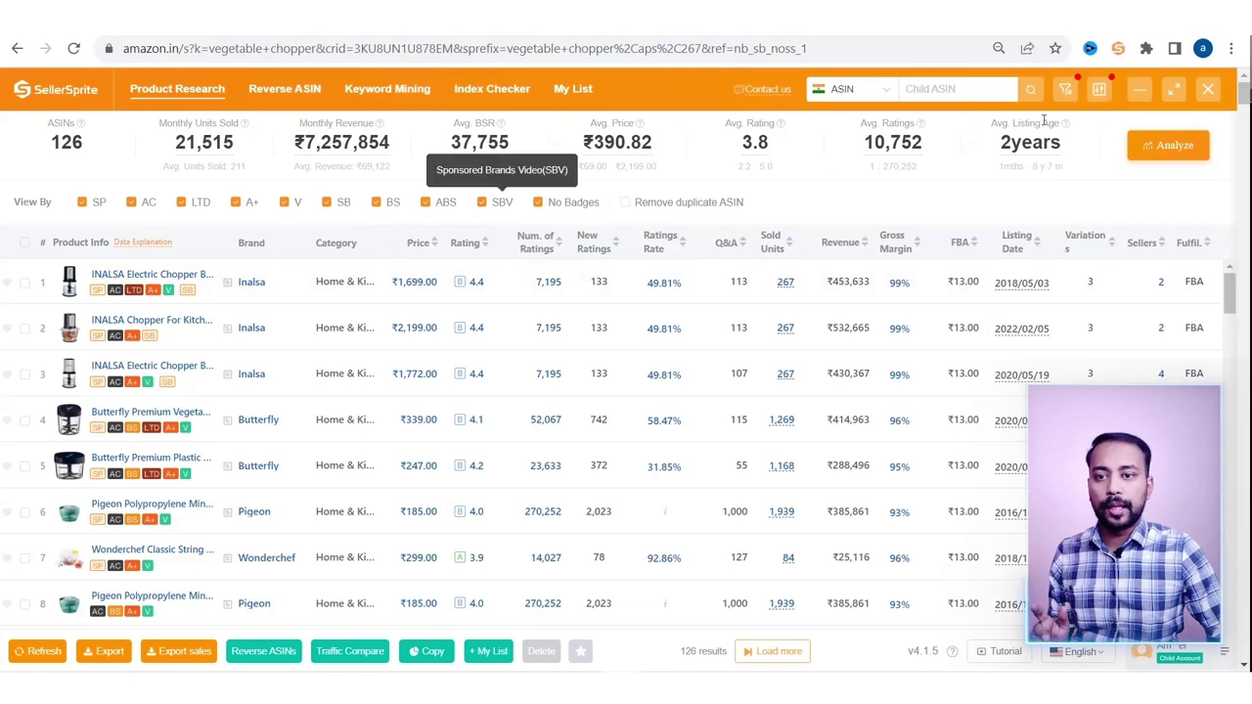
# Step: Restore the BSR column in the Product Research table and save the column settings
pyautogui.click(1100, 91)
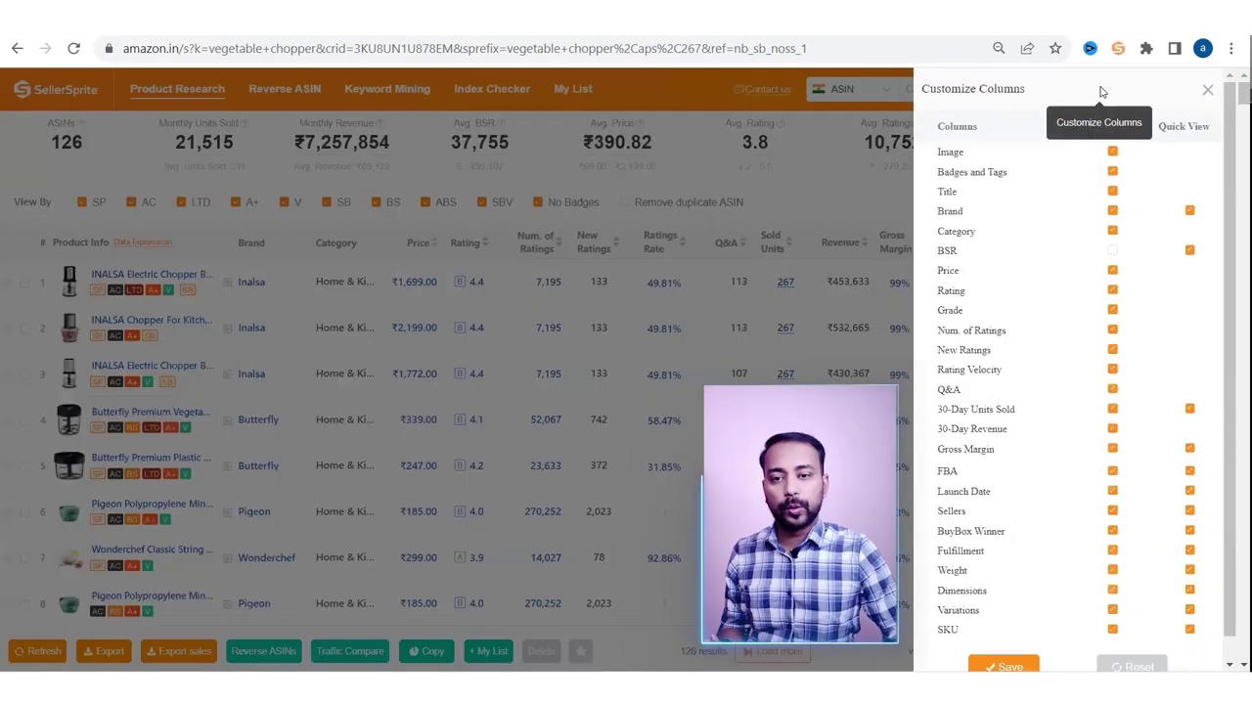
pyautogui.click(1112, 253)
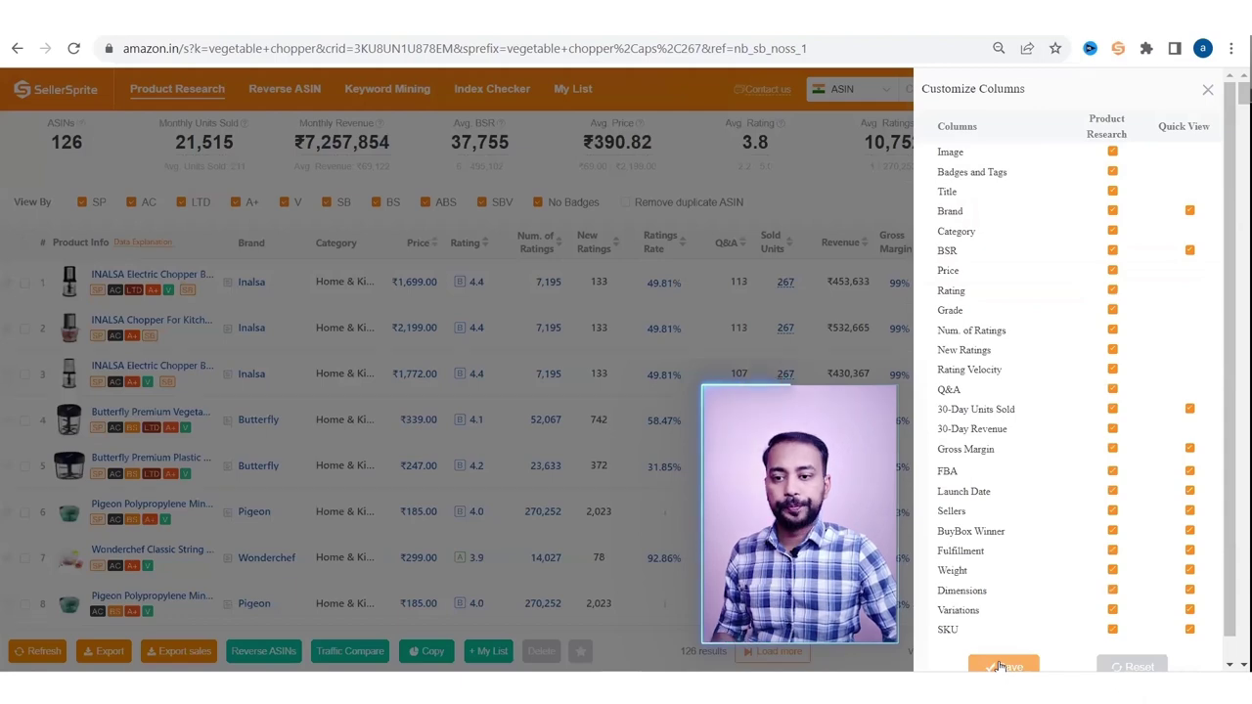
pyautogui.click(1003, 666)
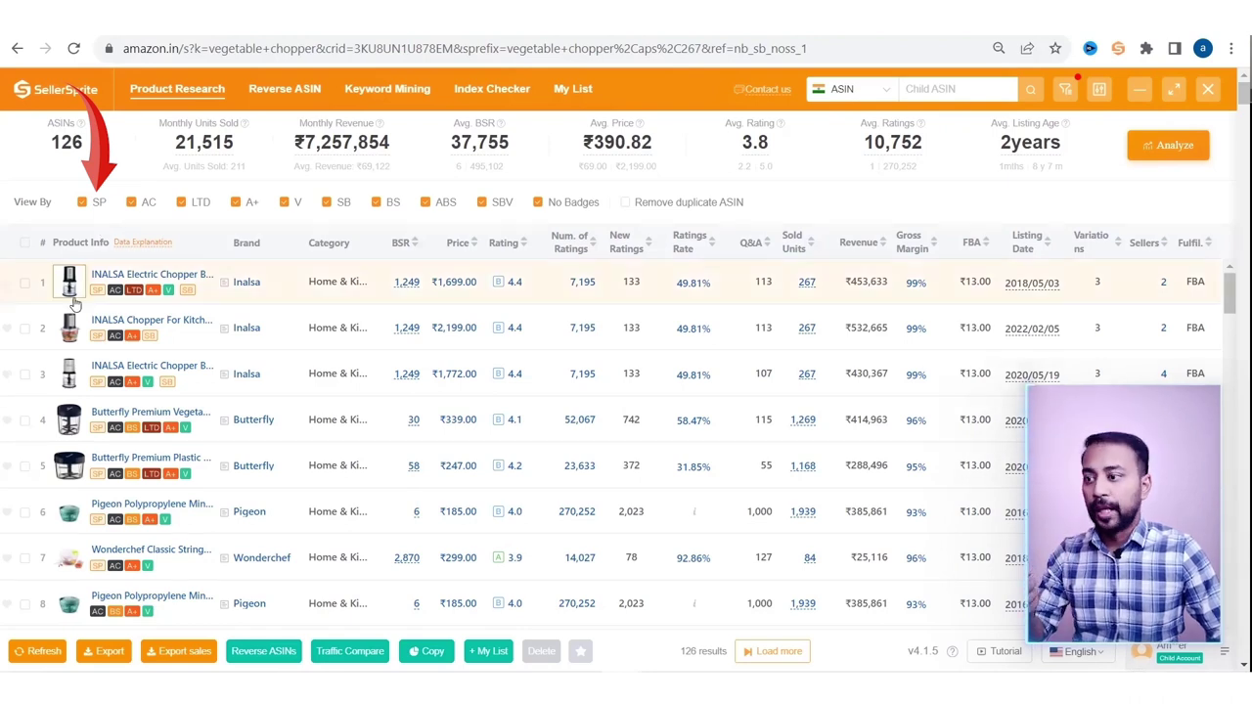
# Step: Examine which listed products carry the SP and AC badges under their titles
pyautogui.moveTo(116, 293)
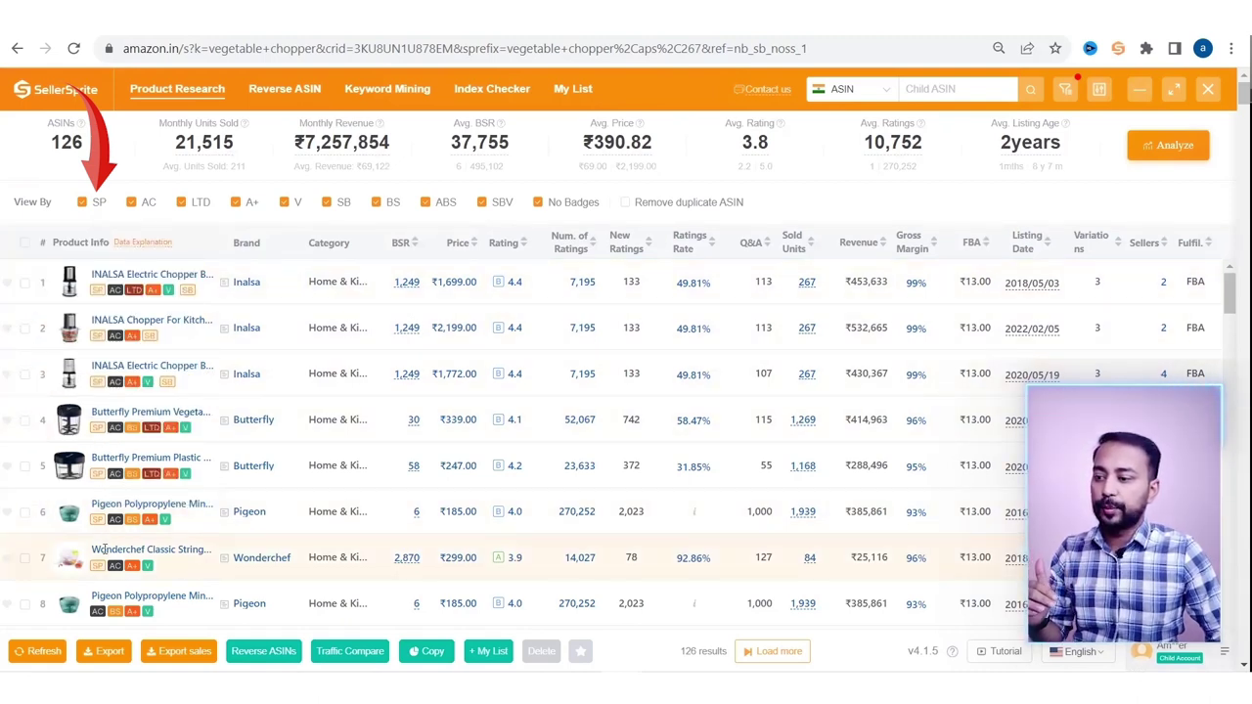
pyautogui.moveTo(116, 601)
pyautogui.scroll(-2, 116, 600)
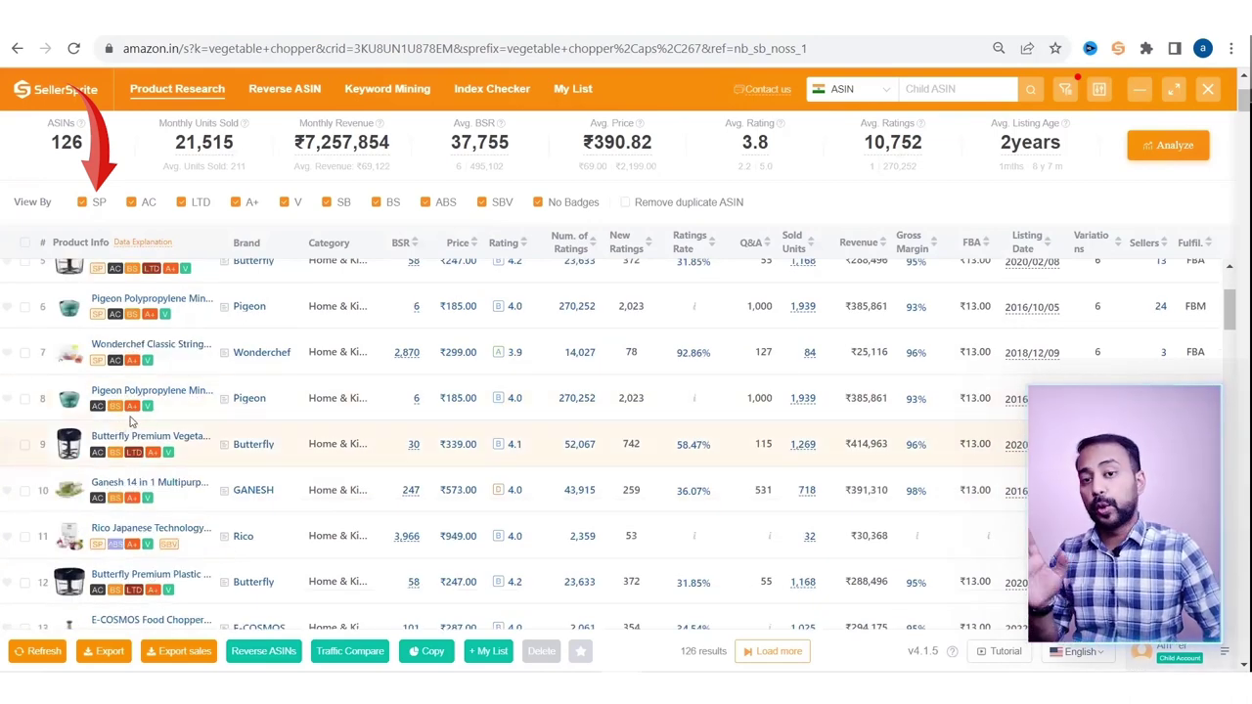
pyautogui.scroll(3, 148, 419)
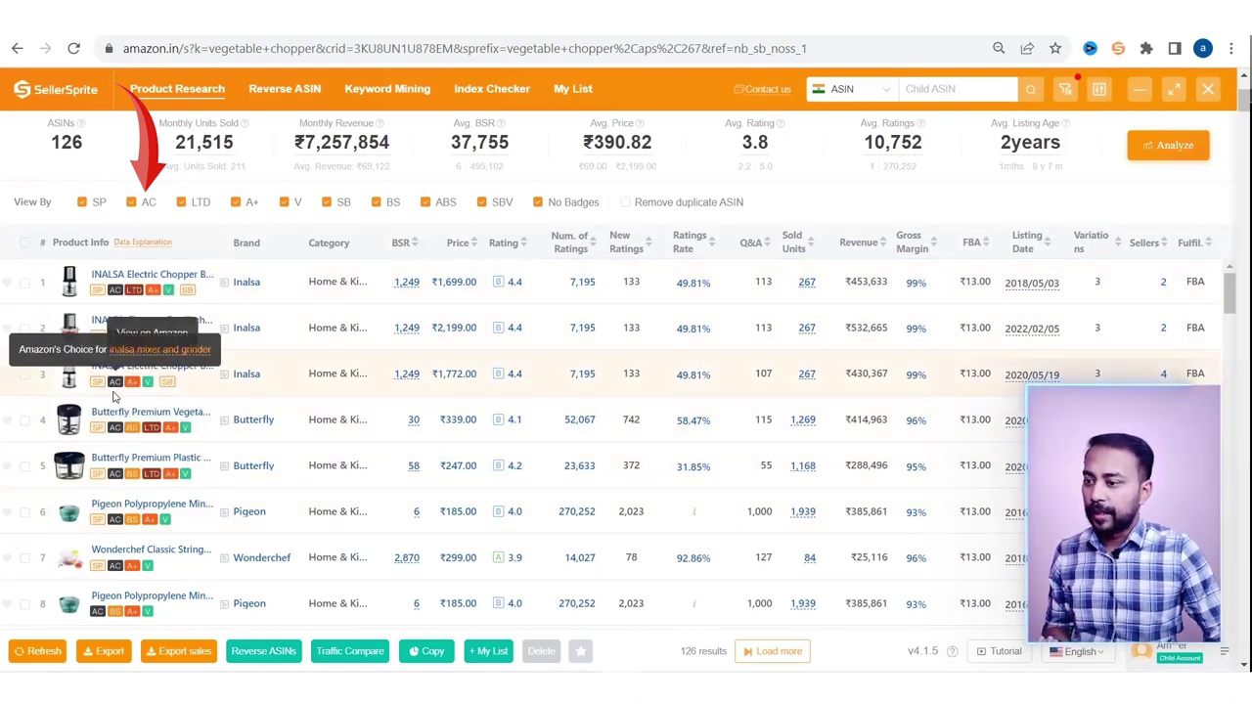
pyautogui.scroll(-6, 186, 494)
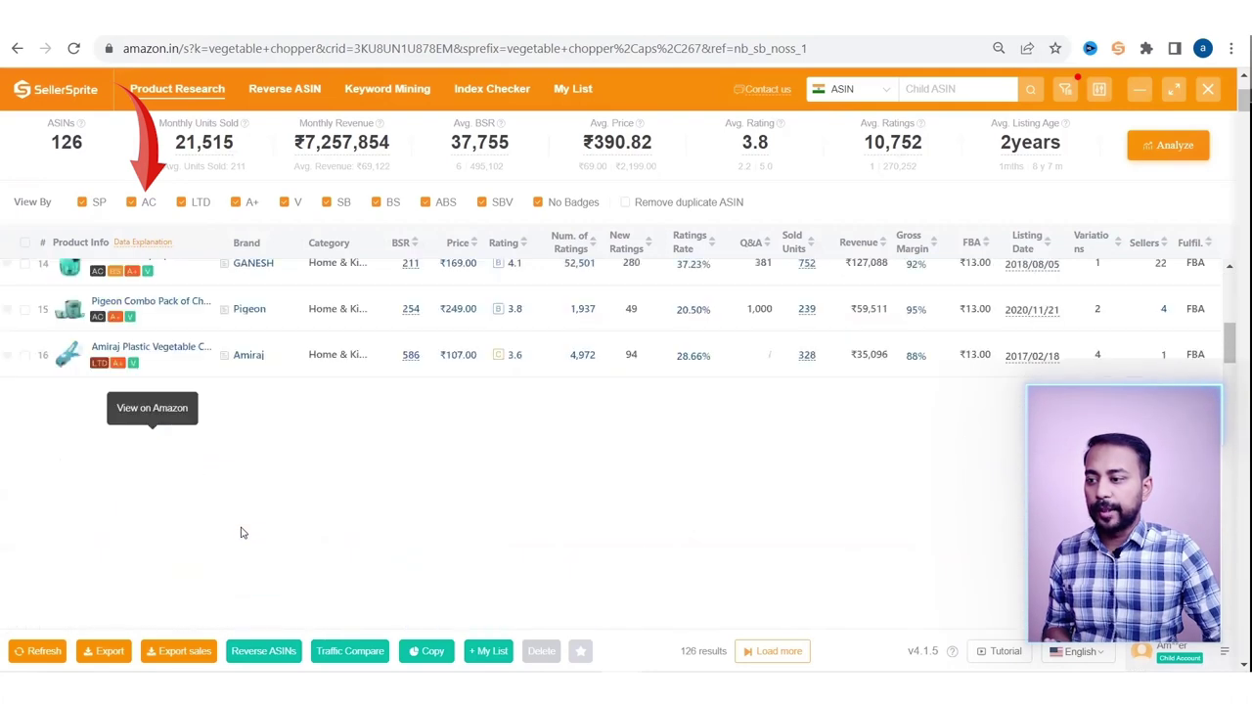
pyautogui.scroll(-2, 347, 479)
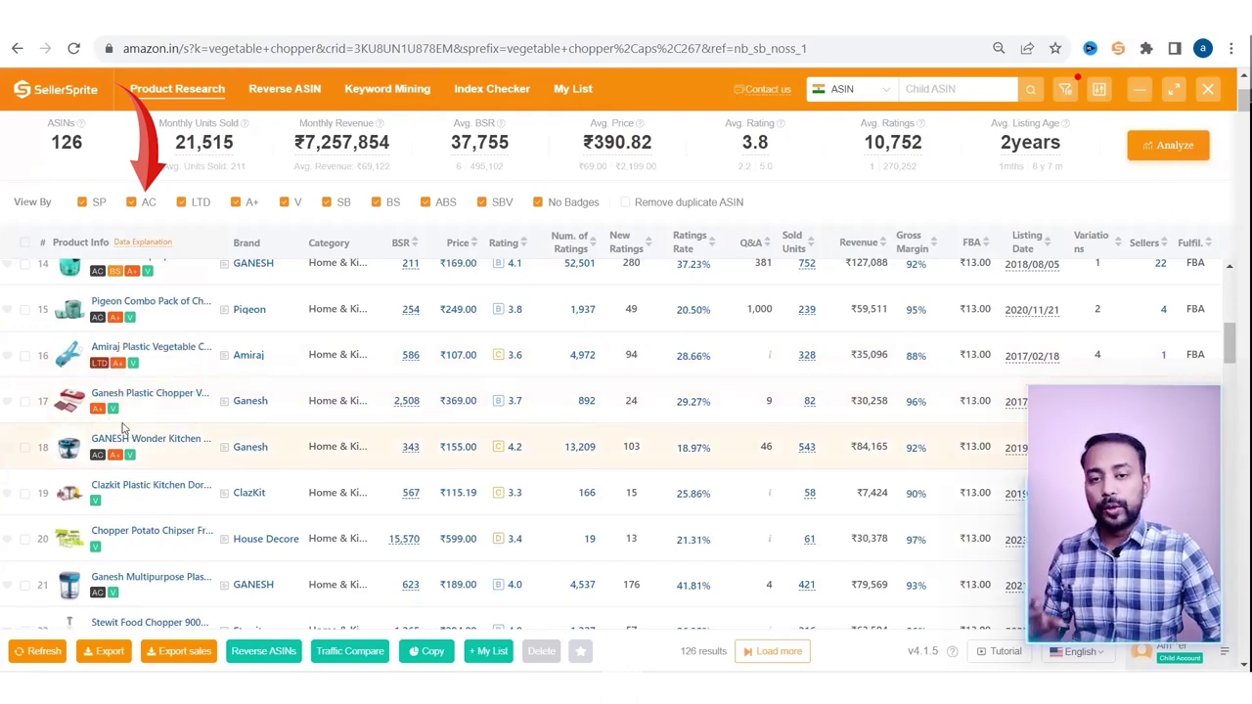
pyautogui.scroll(5, 124, 427)
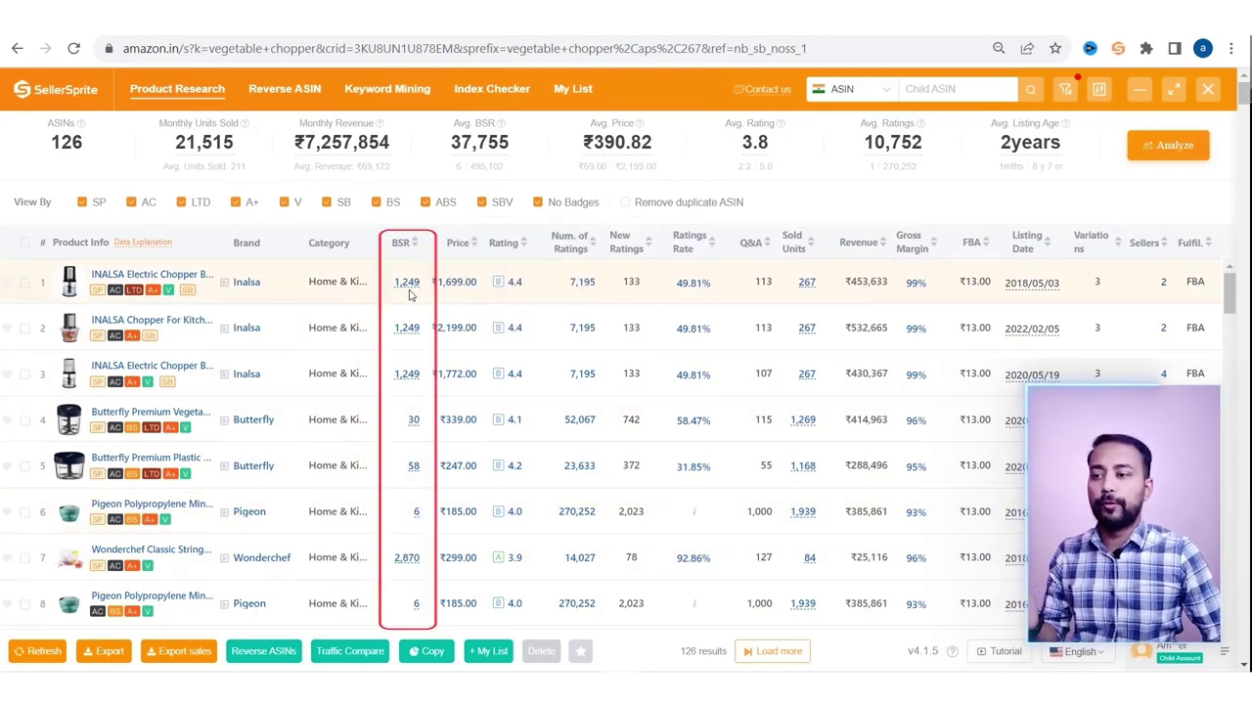
# Step: Open the historical BSR chart of the first INALSA Electric Chopper and examine its ranking trend
pyautogui.moveTo(409, 291)
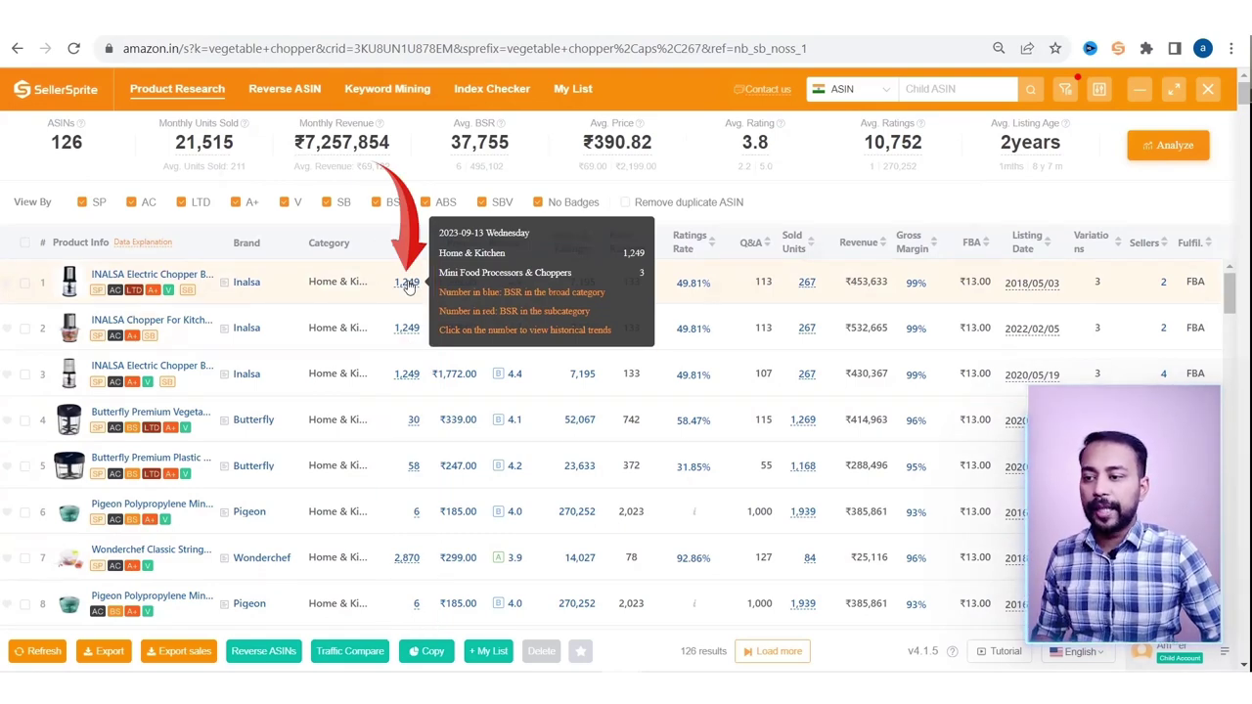
pyautogui.click(406, 283)
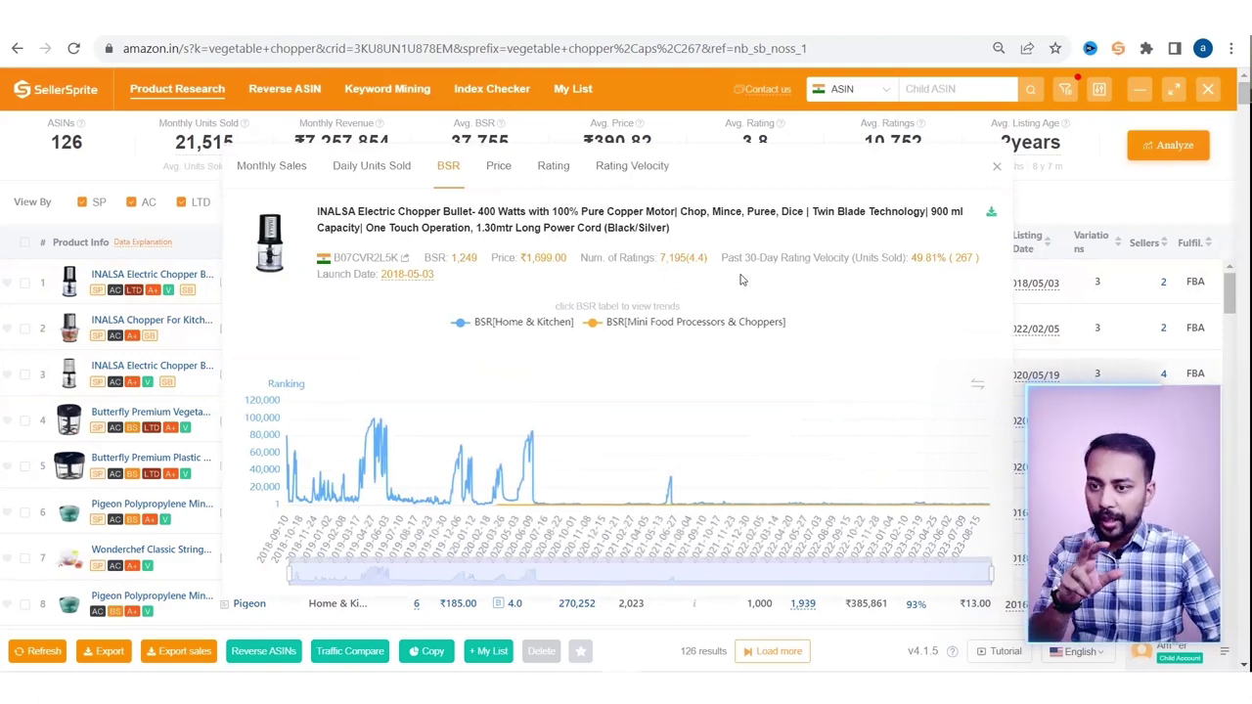
pyautogui.moveTo(822, 422)
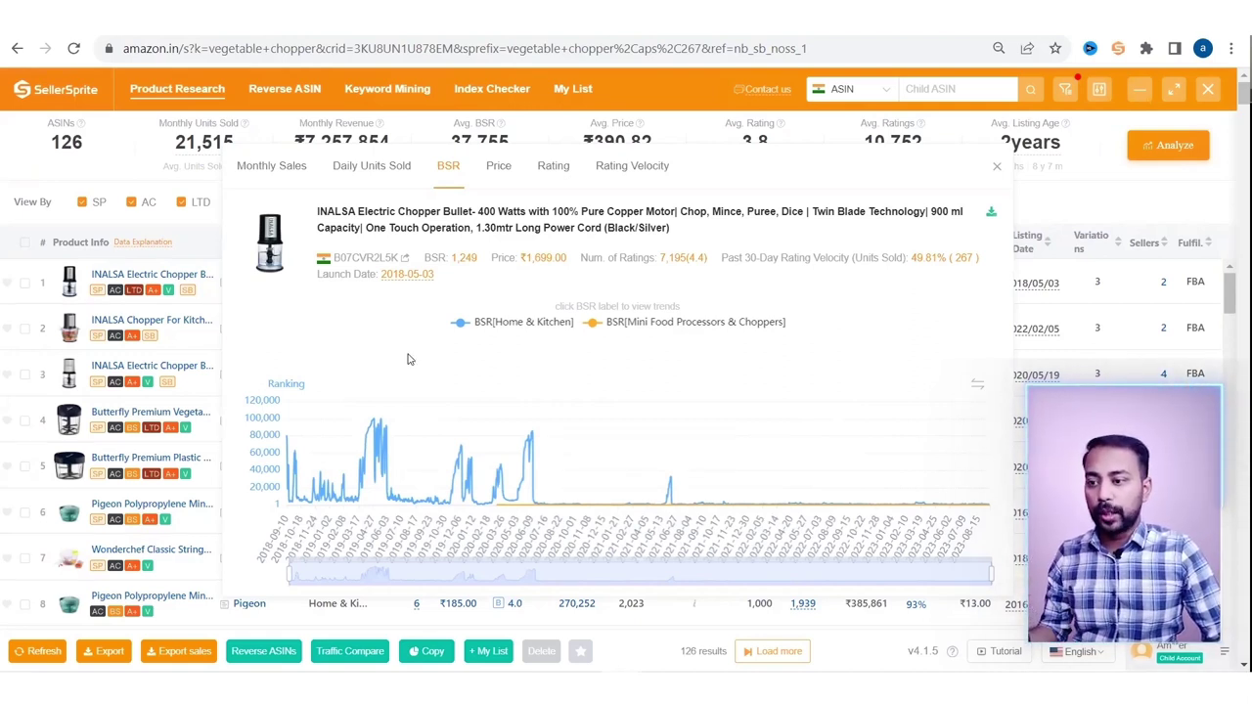
pyautogui.moveTo(445, 432)
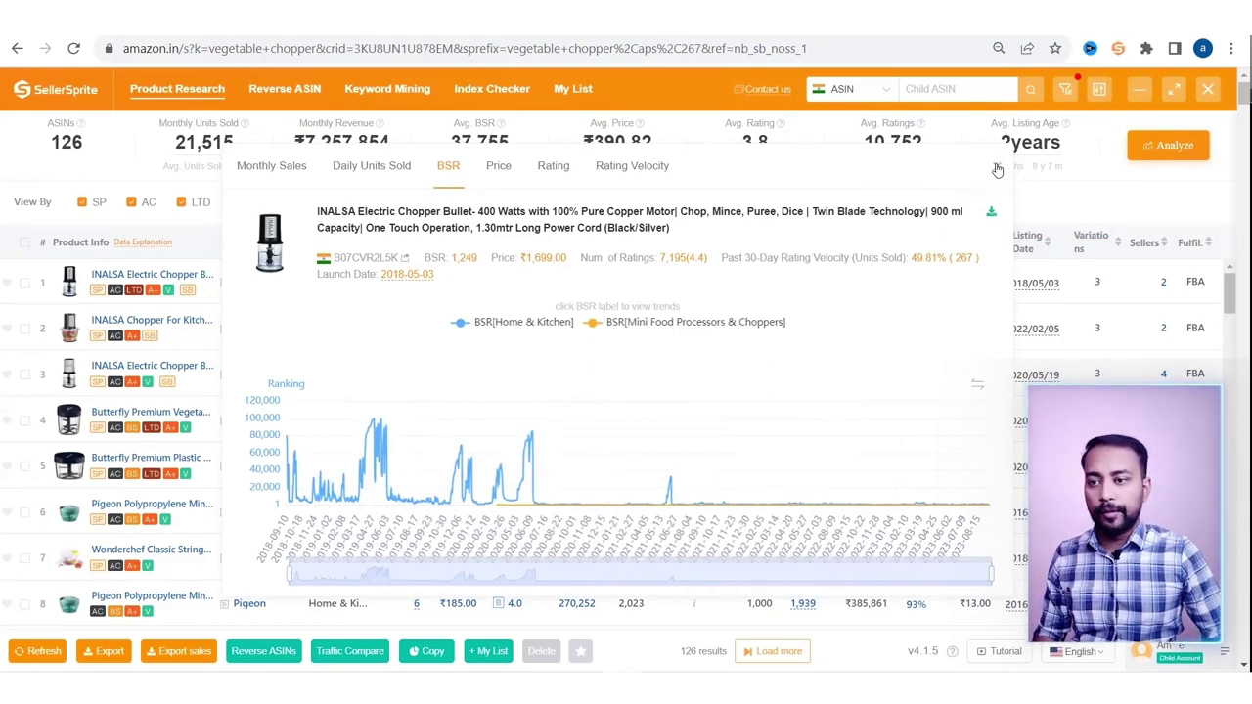
# Step: Close the BSR chart and examine the price history of the first INALSA Electric Chopper
pyautogui.click(996, 170)
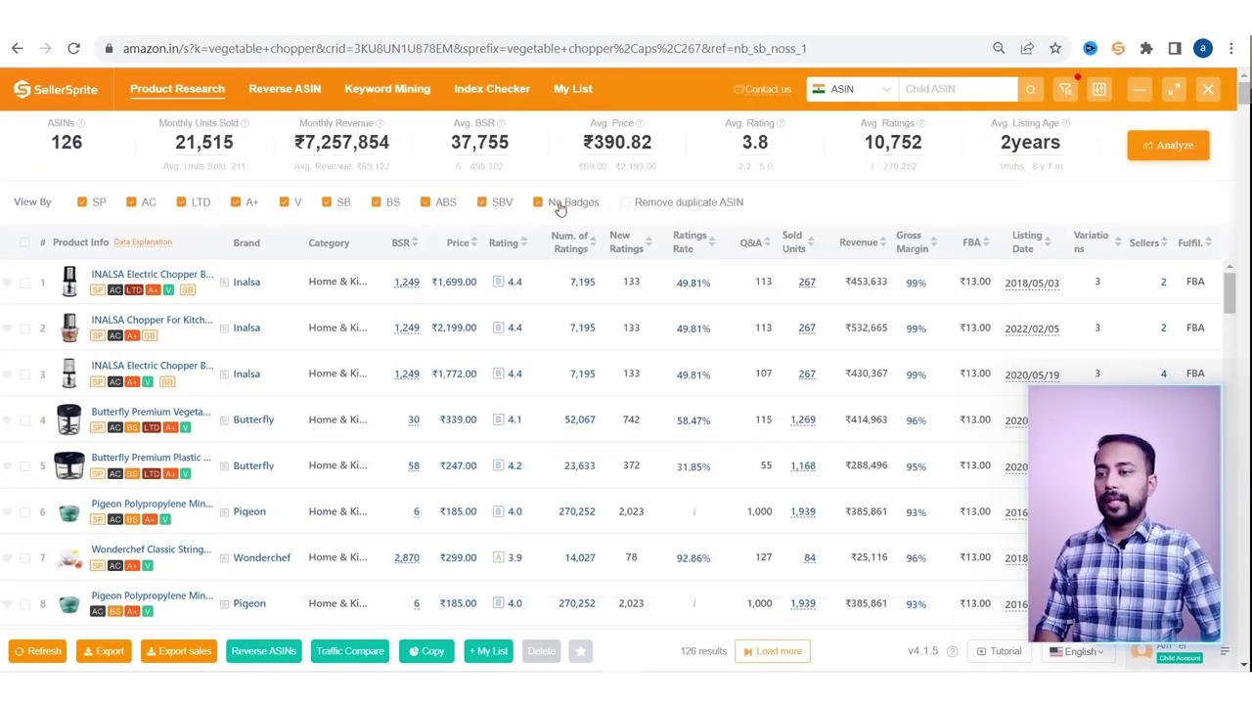
pyautogui.click(454, 282)
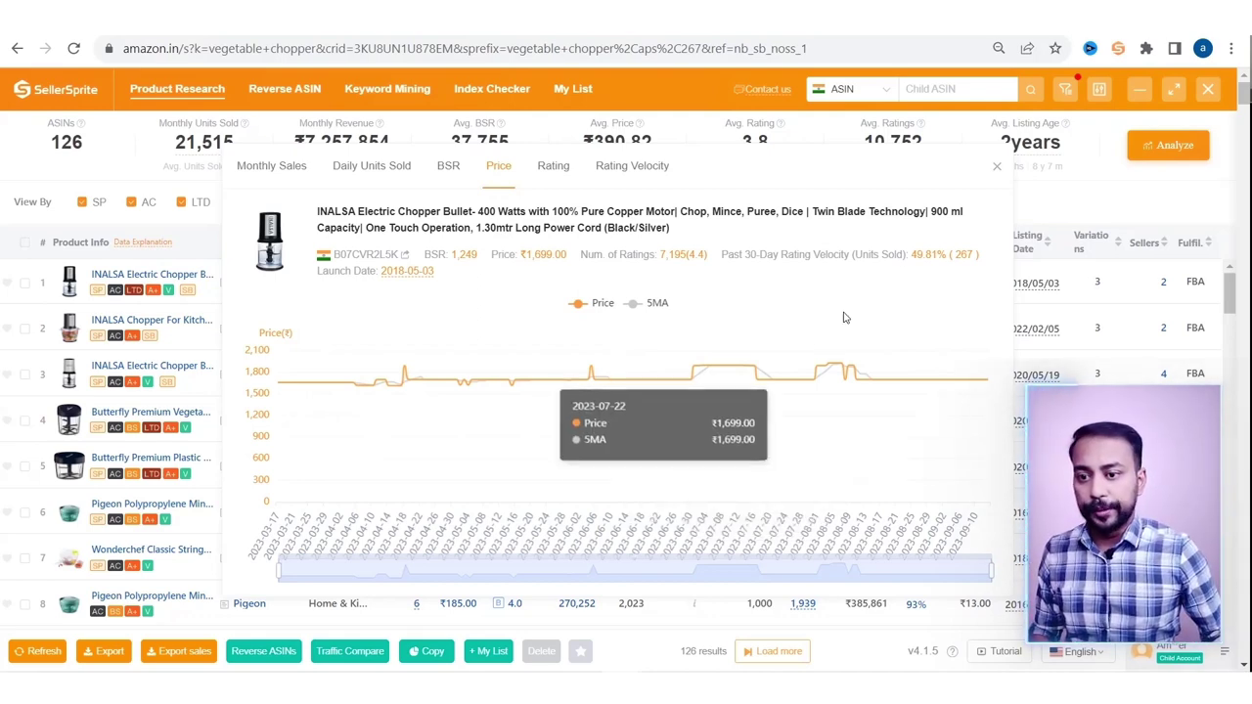
pyautogui.press('Escape')
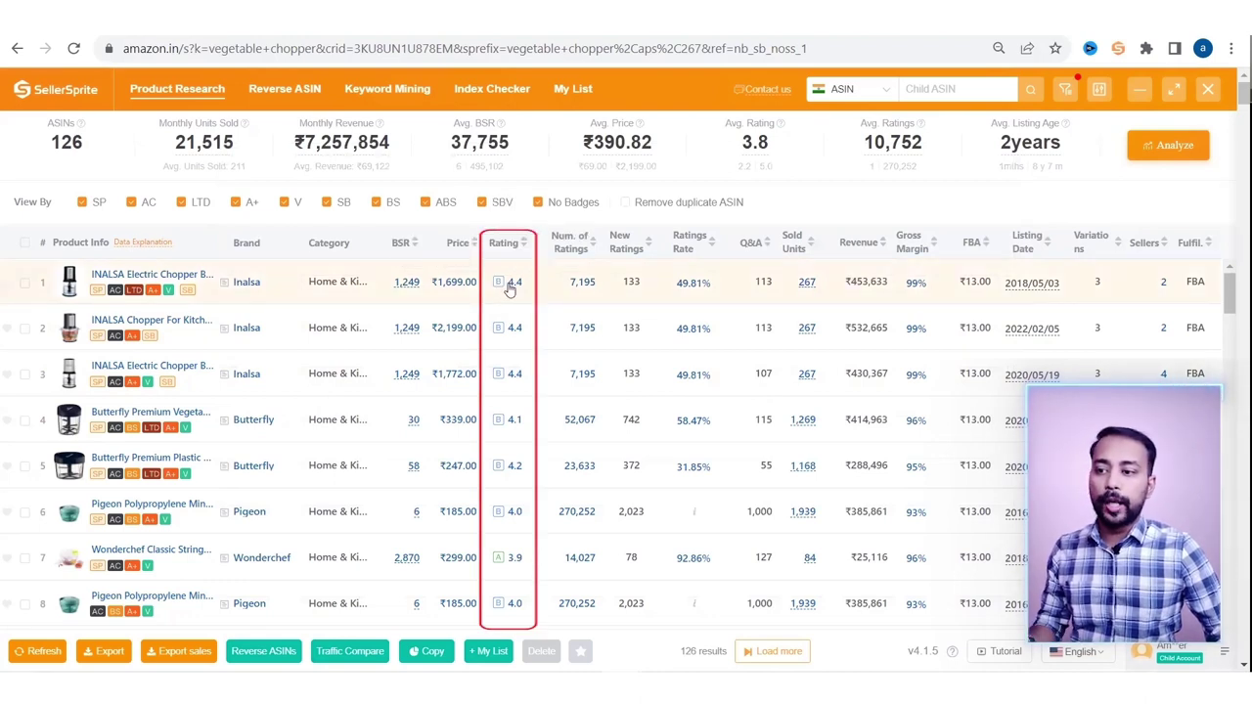
# Step: Check the rating authenticity grades, then examine the ratings history chart of the first INALSA Electric Chopper
pyautogui.moveTo(501, 284)
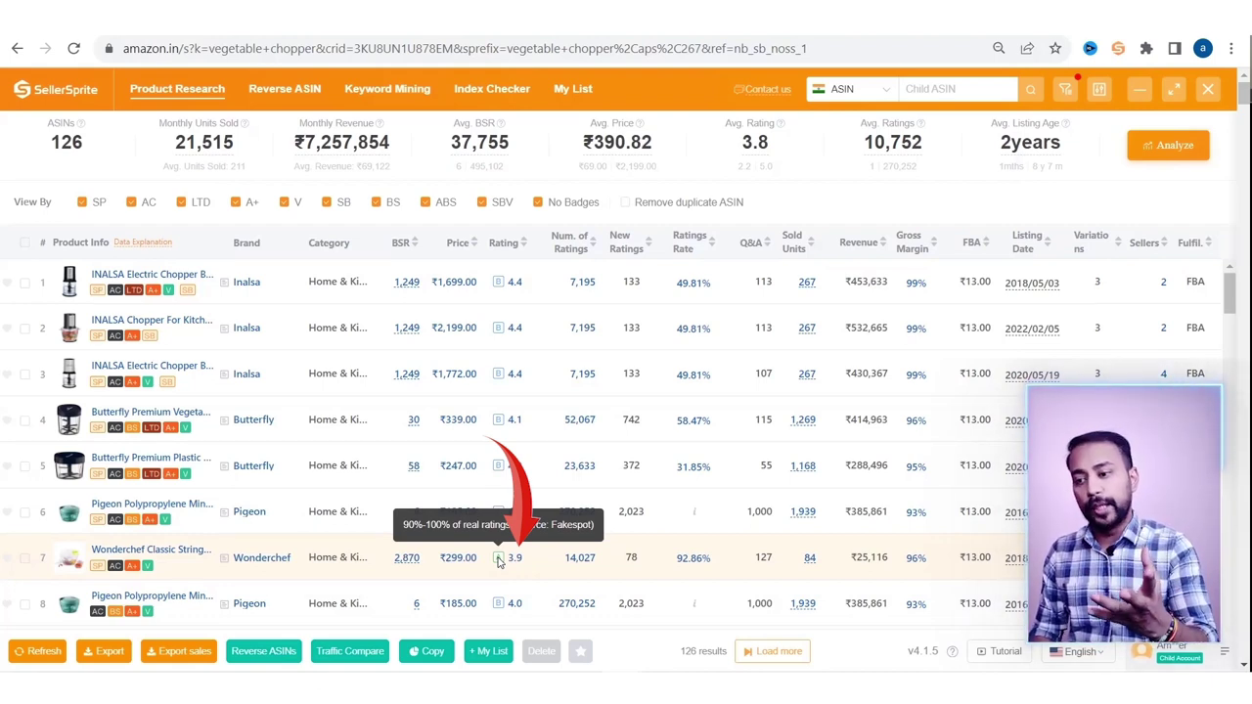
pyautogui.click(585, 283)
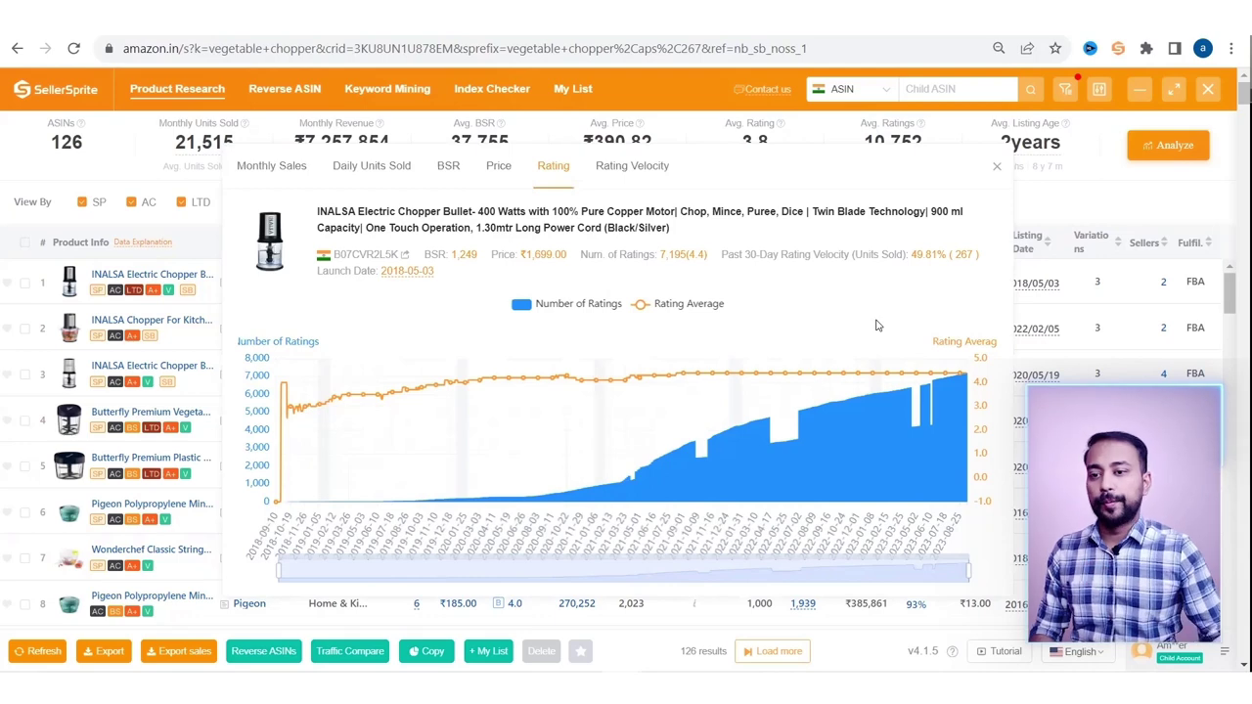
pyautogui.click(996, 168)
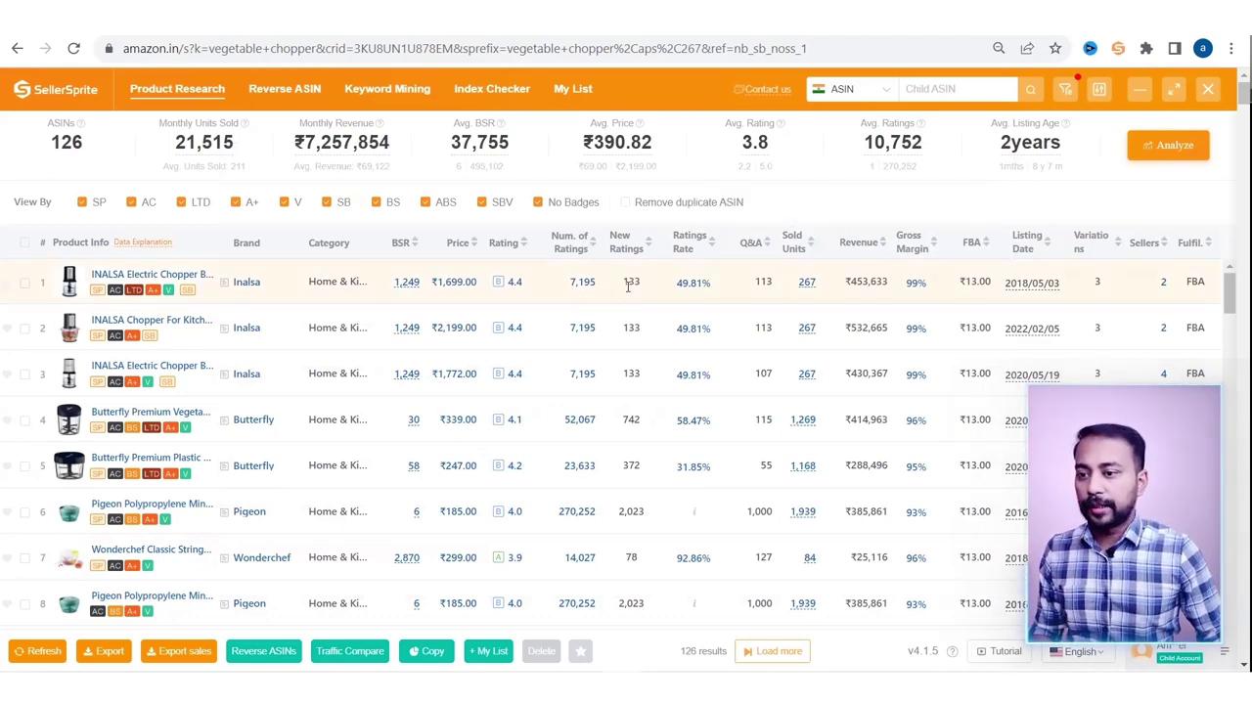
# Step: Review the new ratings and ratings rate of the first INALSA Electric Chopper, then examine its rating velocity chart
pyautogui.moveTo(628, 250)
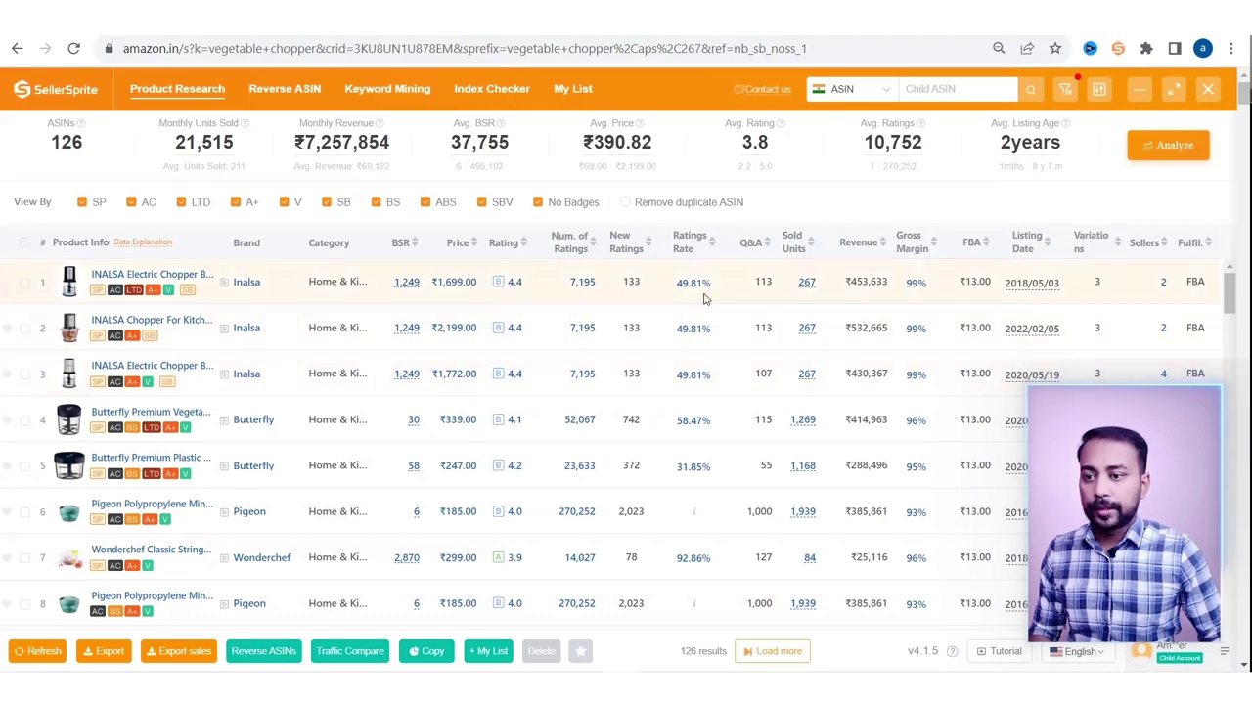
pyautogui.moveTo(690, 285)
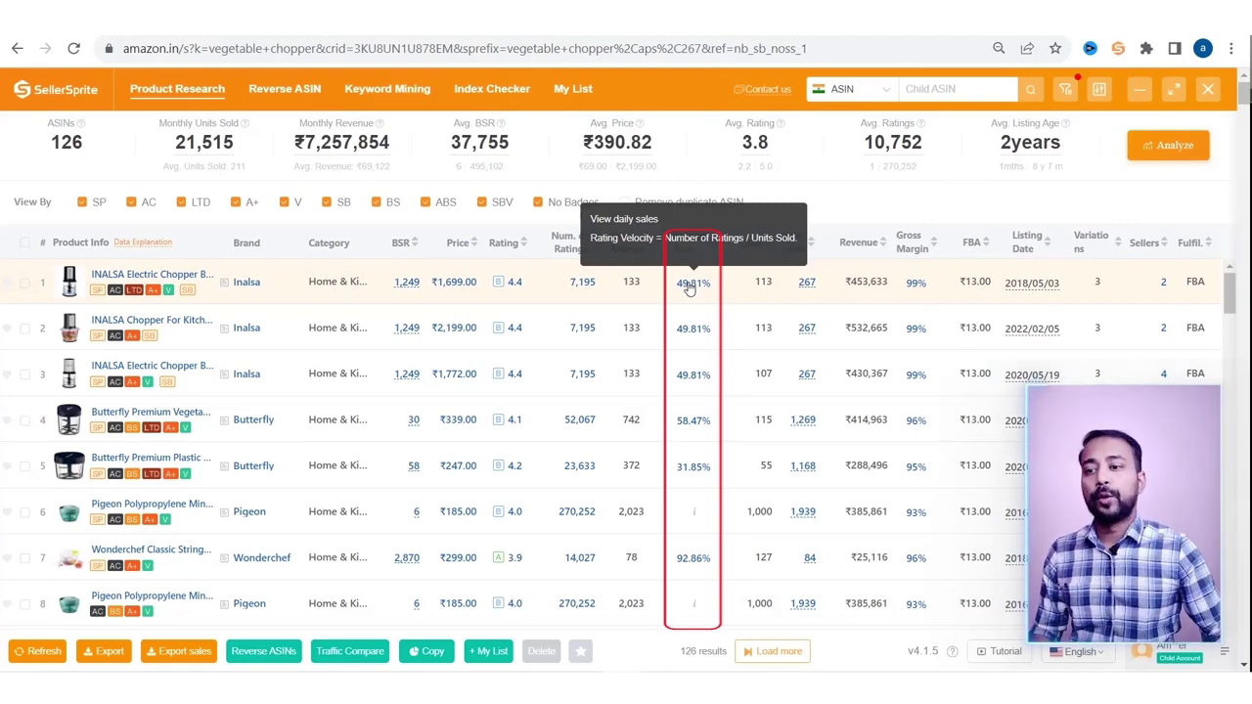
pyautogui.click(691, 285)
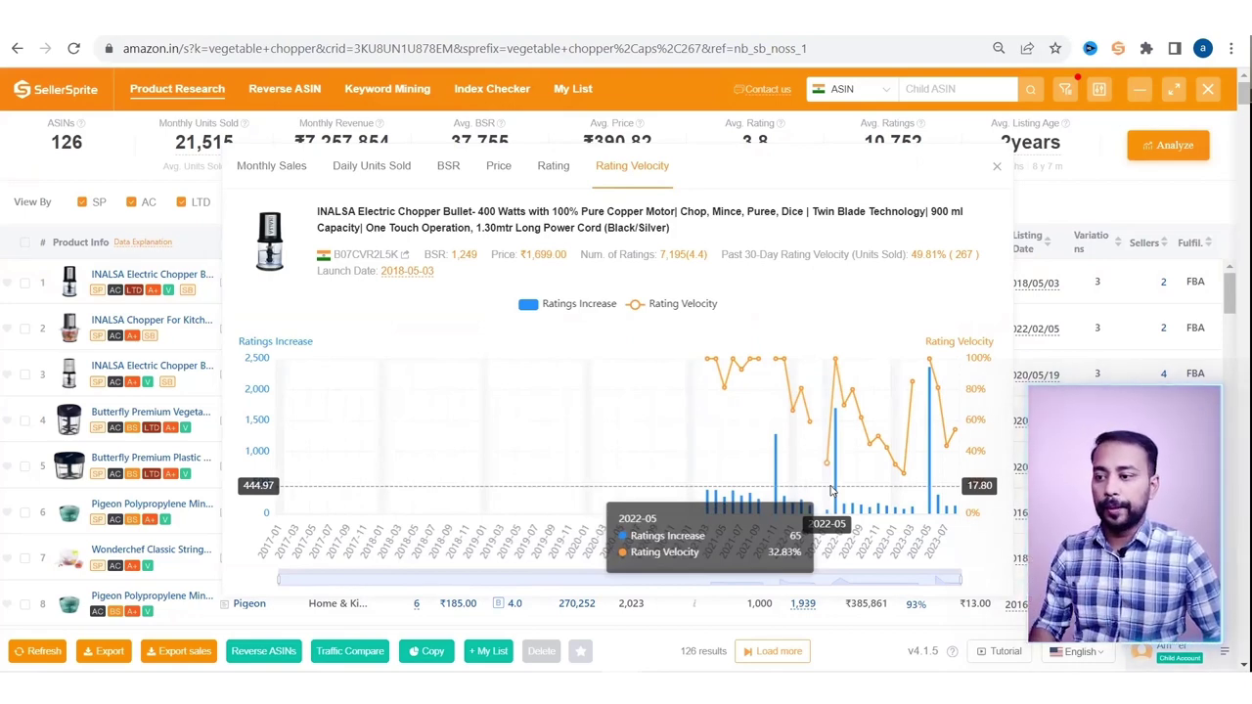
pyautogui.click(999, 167)
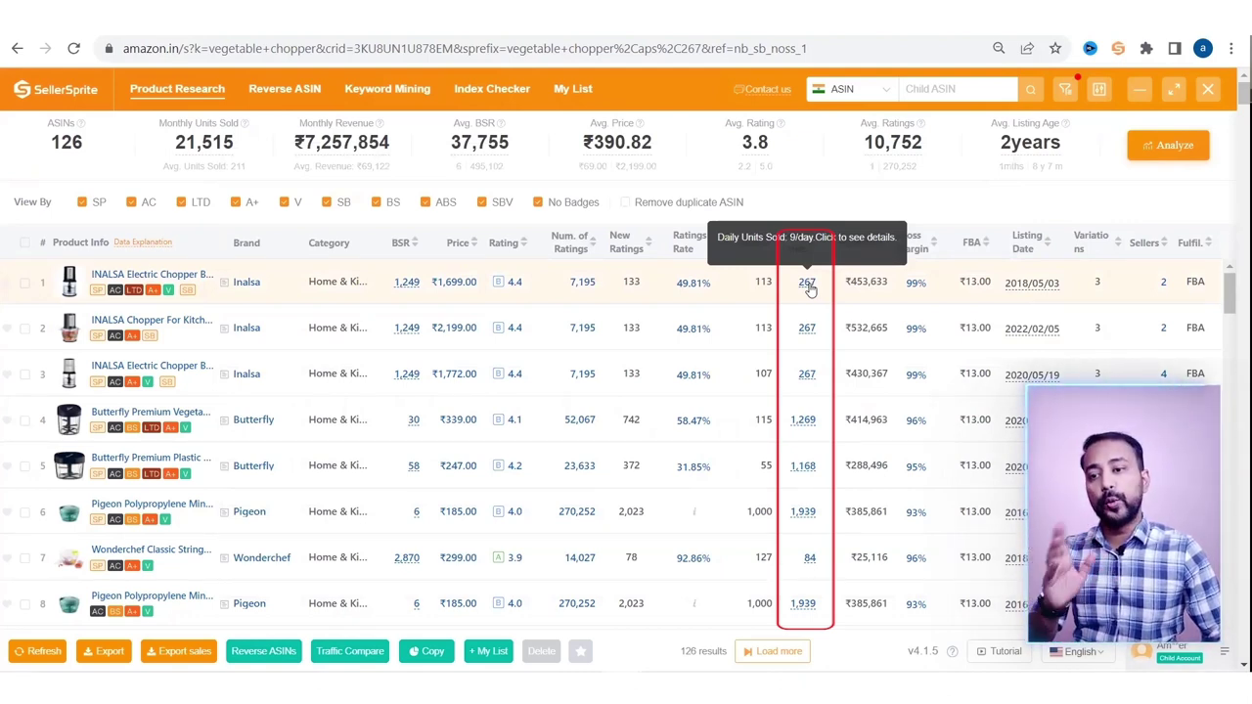
# Step: Examine the monthly sales chart of the first INALSA Electric Chopper, including the year-by-year comparison, and close it
pyautogui.click(808, 286)
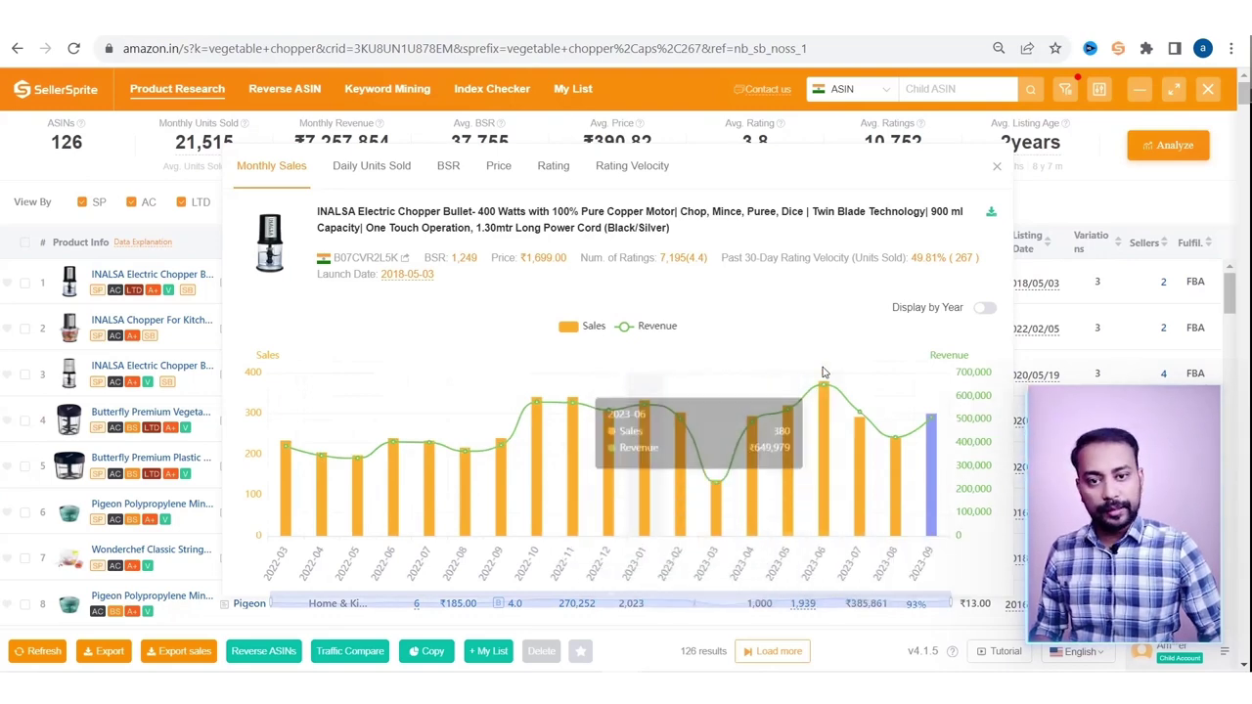
pyautogui.click(985, 309)
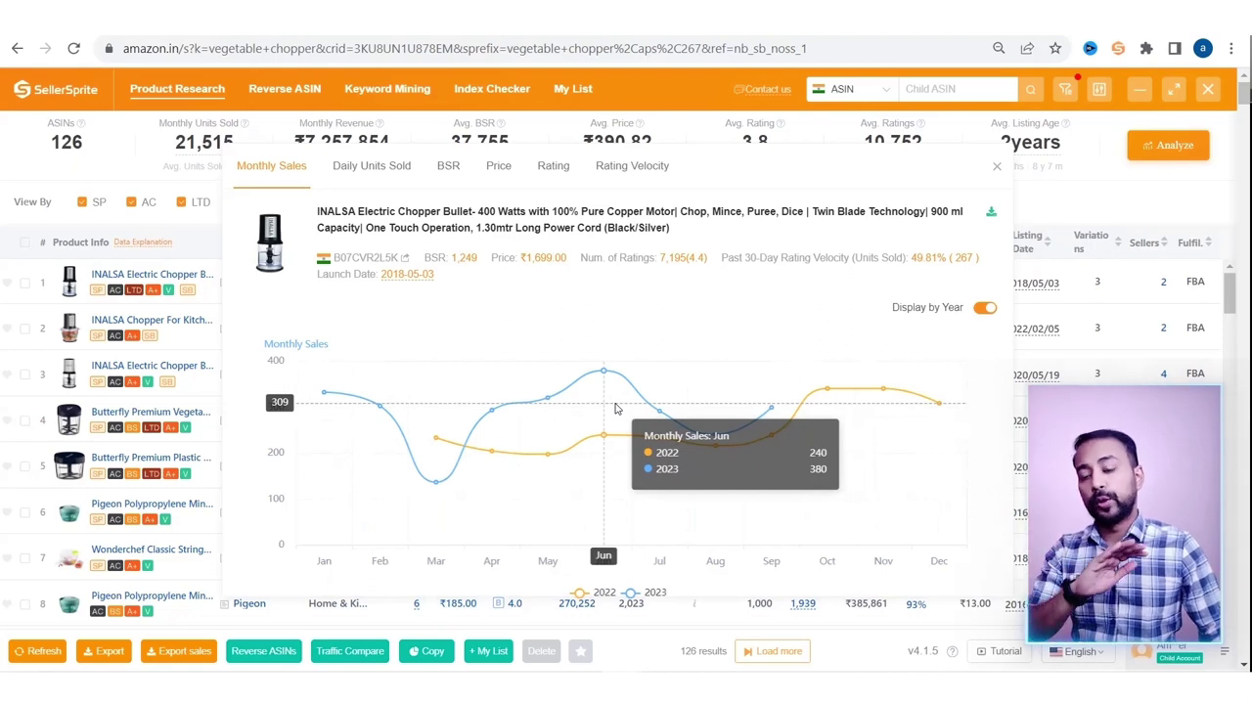
pyautogui.click(985, 310)
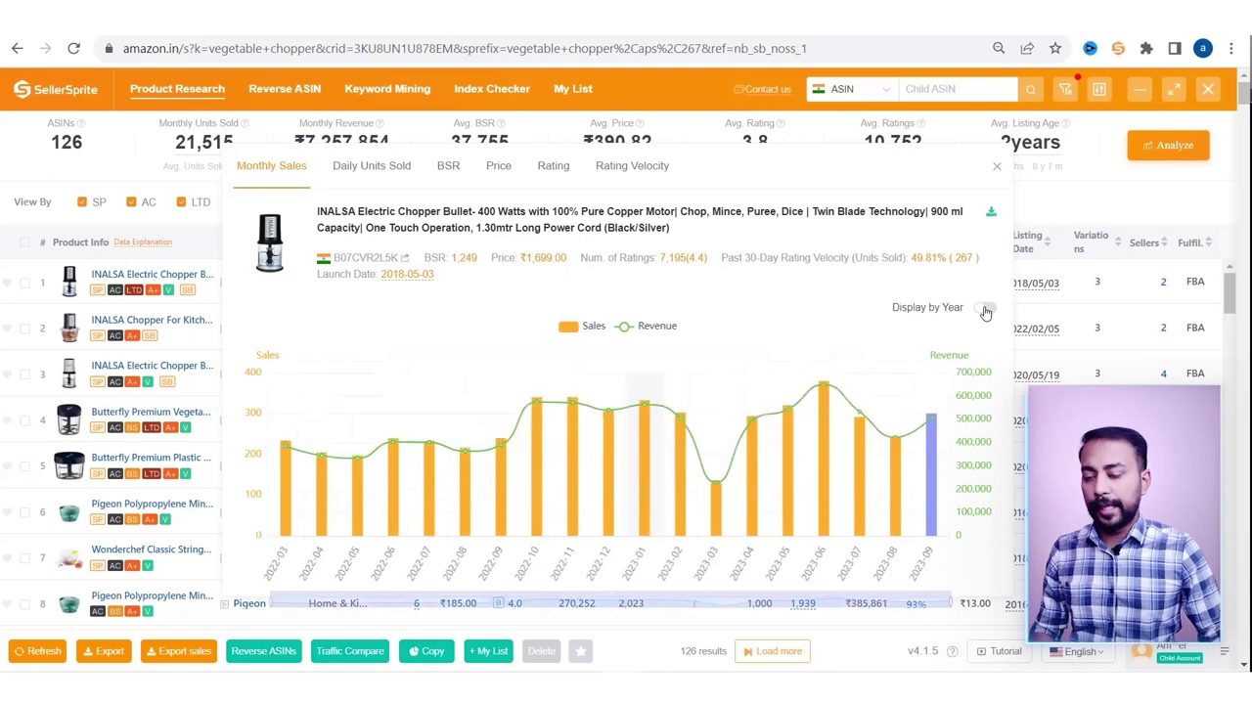
pyautogui.click(998, 168)
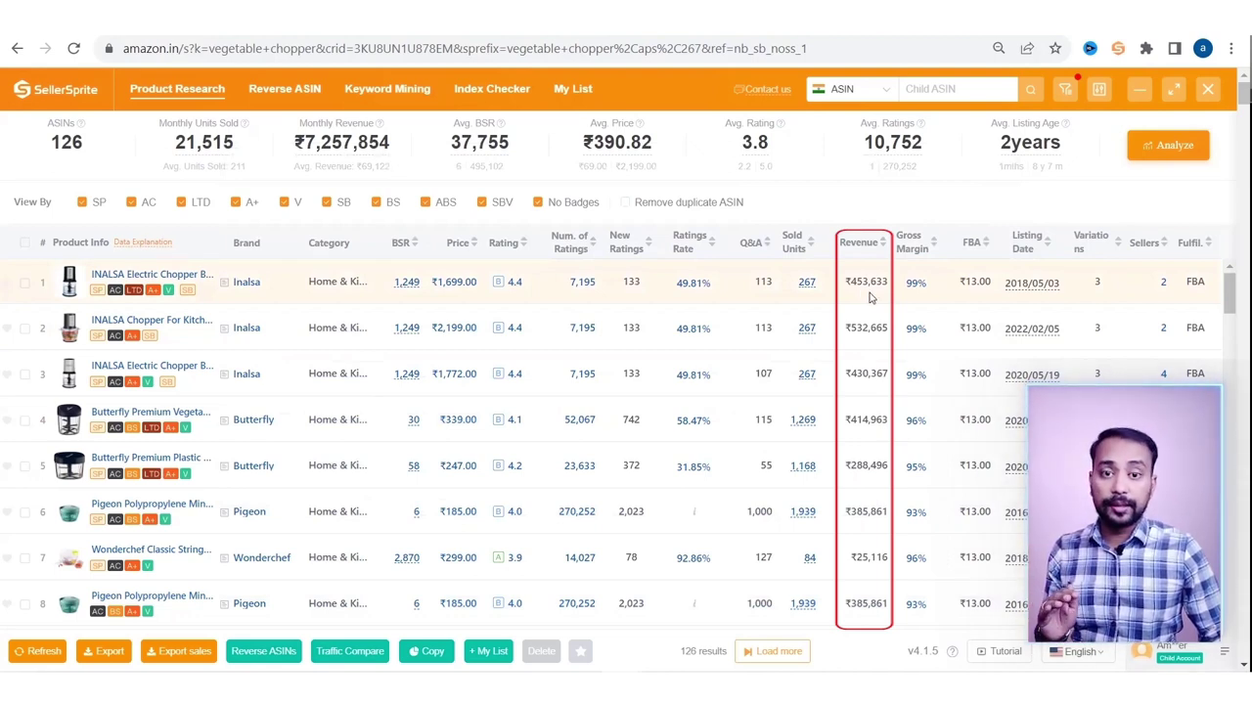
# Step: Review the revenue and the FBA Profit Calculator's shipping and marketing cost fields for the first INALSA Electric Chopper
pyautogui.moveTo(858, 253)
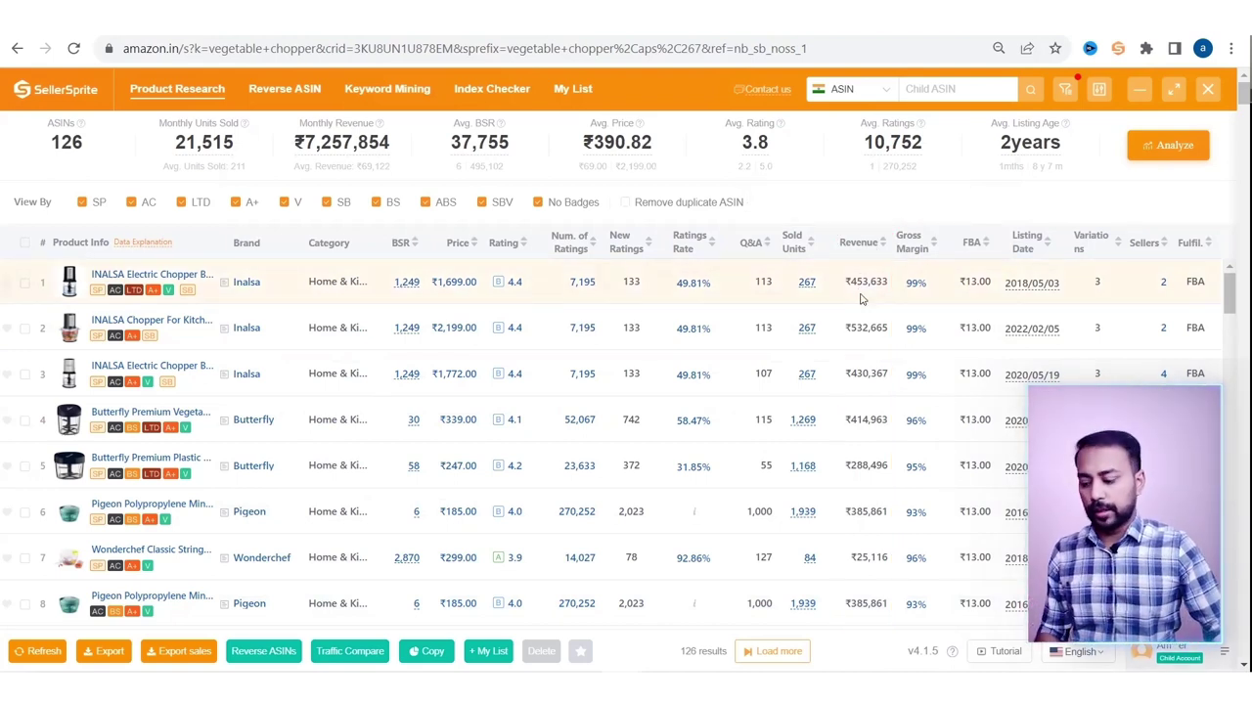
pyautogui.click(916, 286)
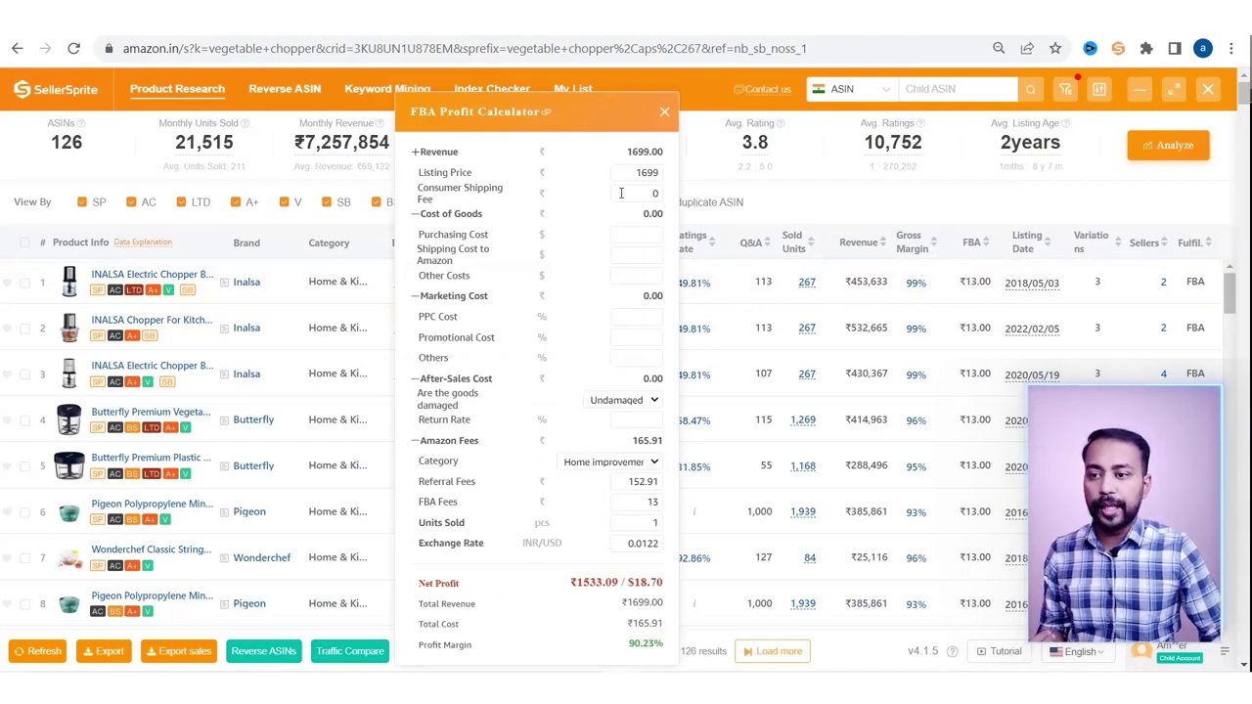
pyautogui.click(665, 198)
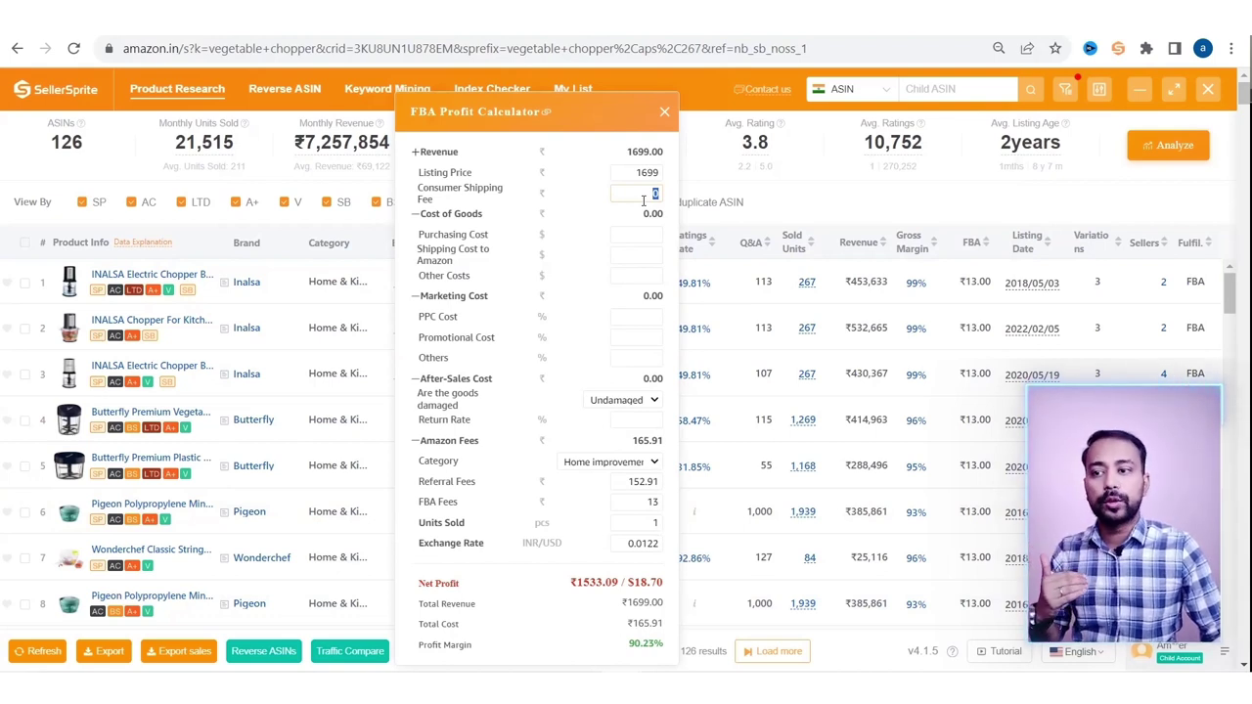
pyautogui.click(643, 192)
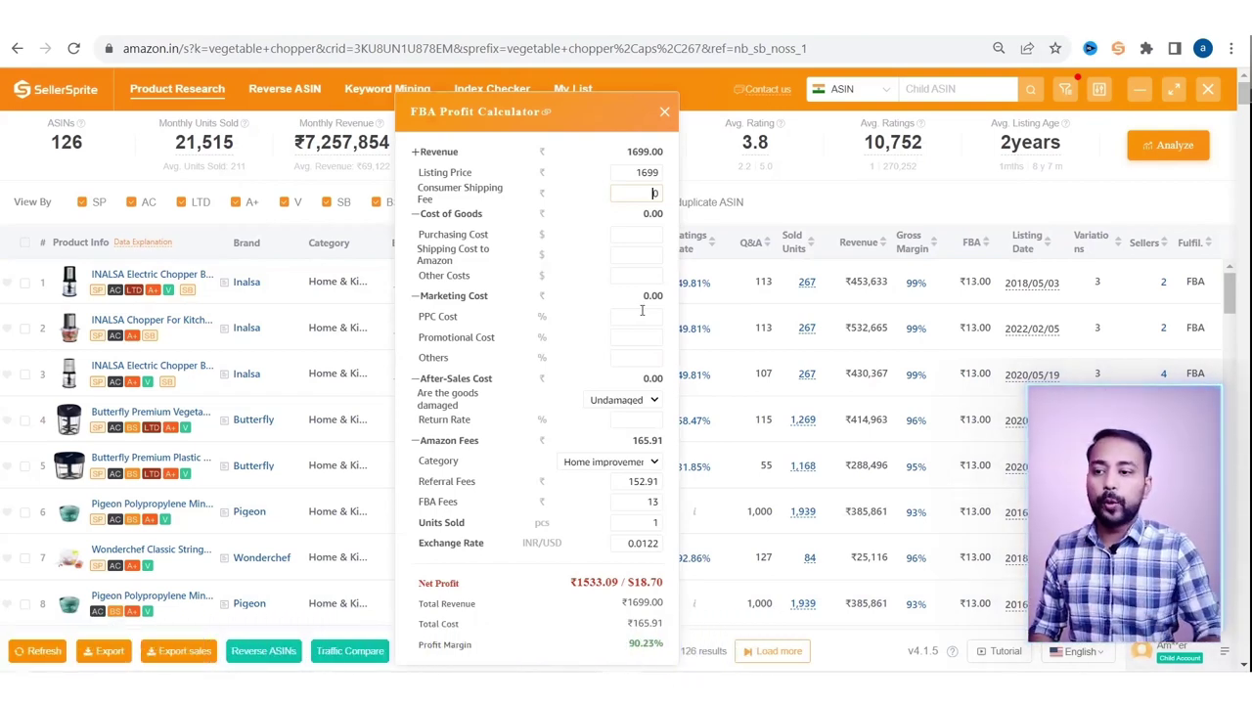
pyautogui.click(640, 323)
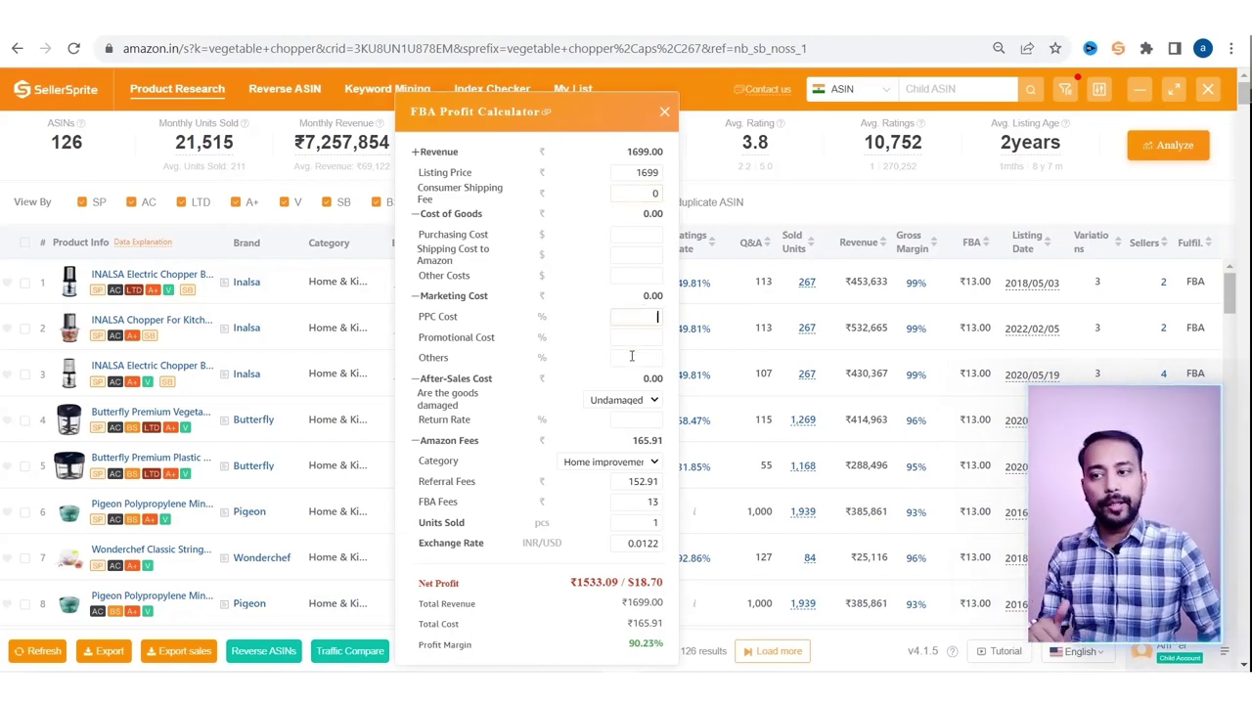
pyautogui.click(664, 115)
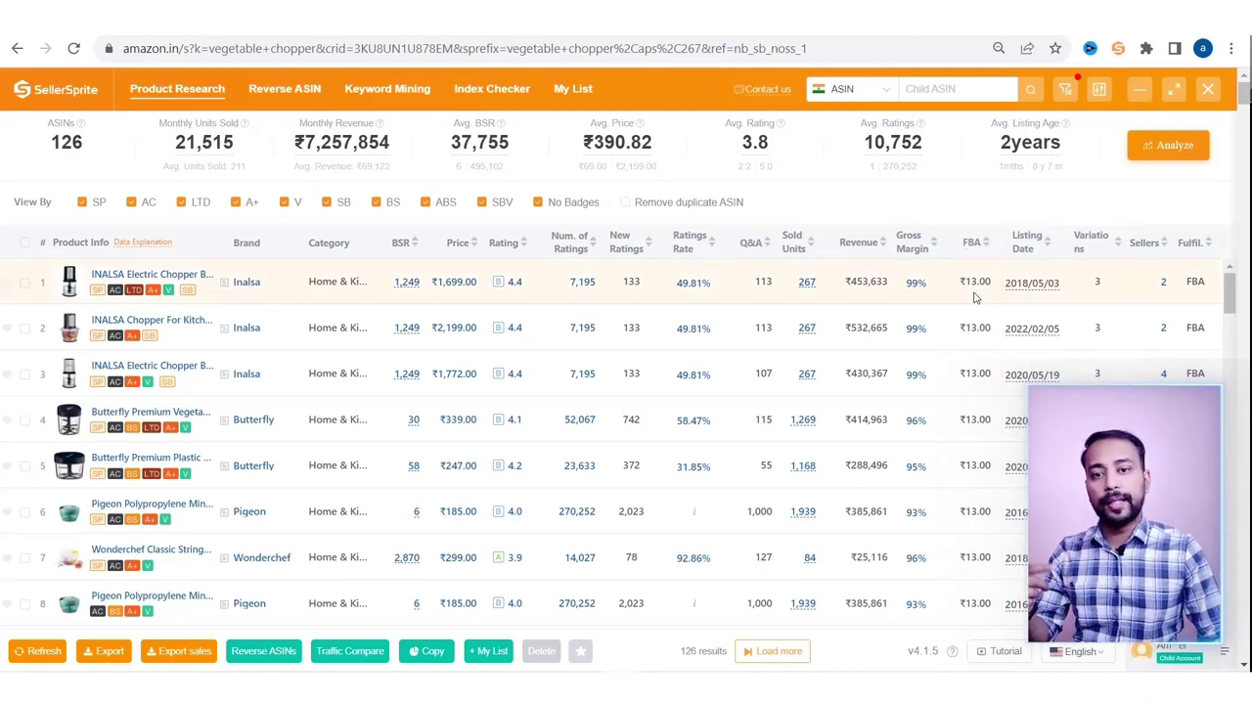
# Step: Check the listing date and variations of the first INALSA Electric Chopper, then view its seller offers on Amazon
pyautogui.moveTo(1030, 290)
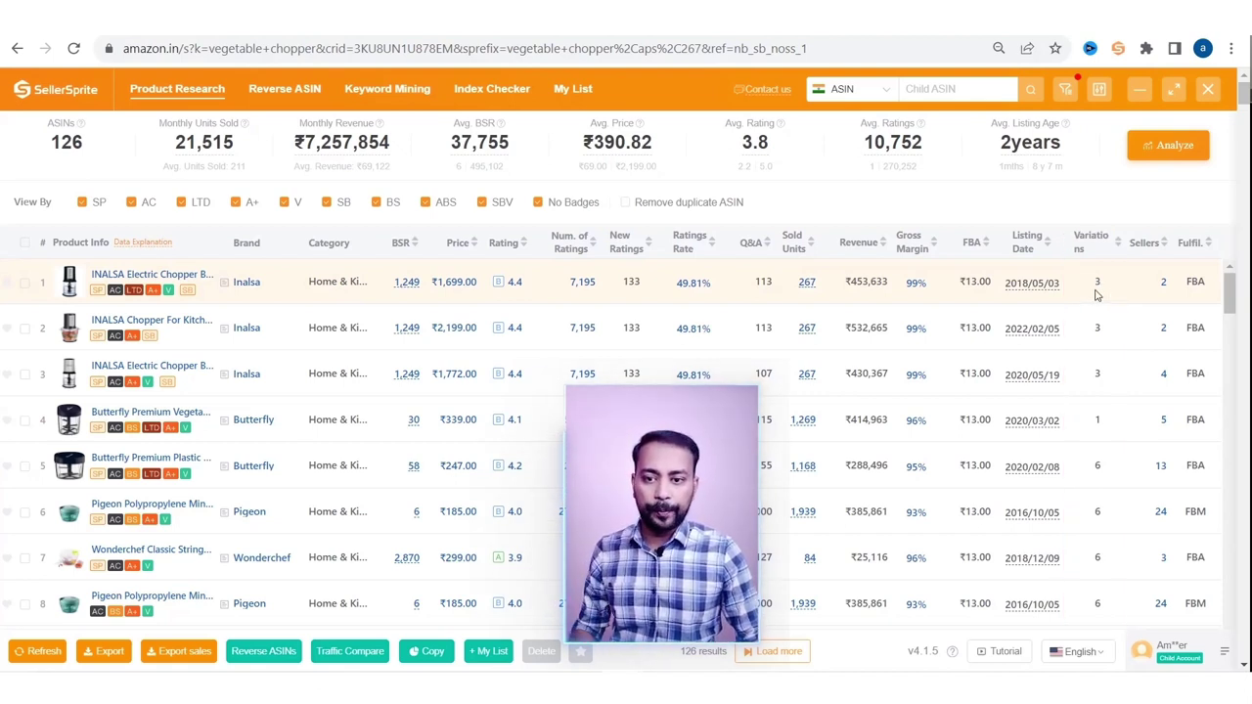
pyautogui.click(1164, 283)
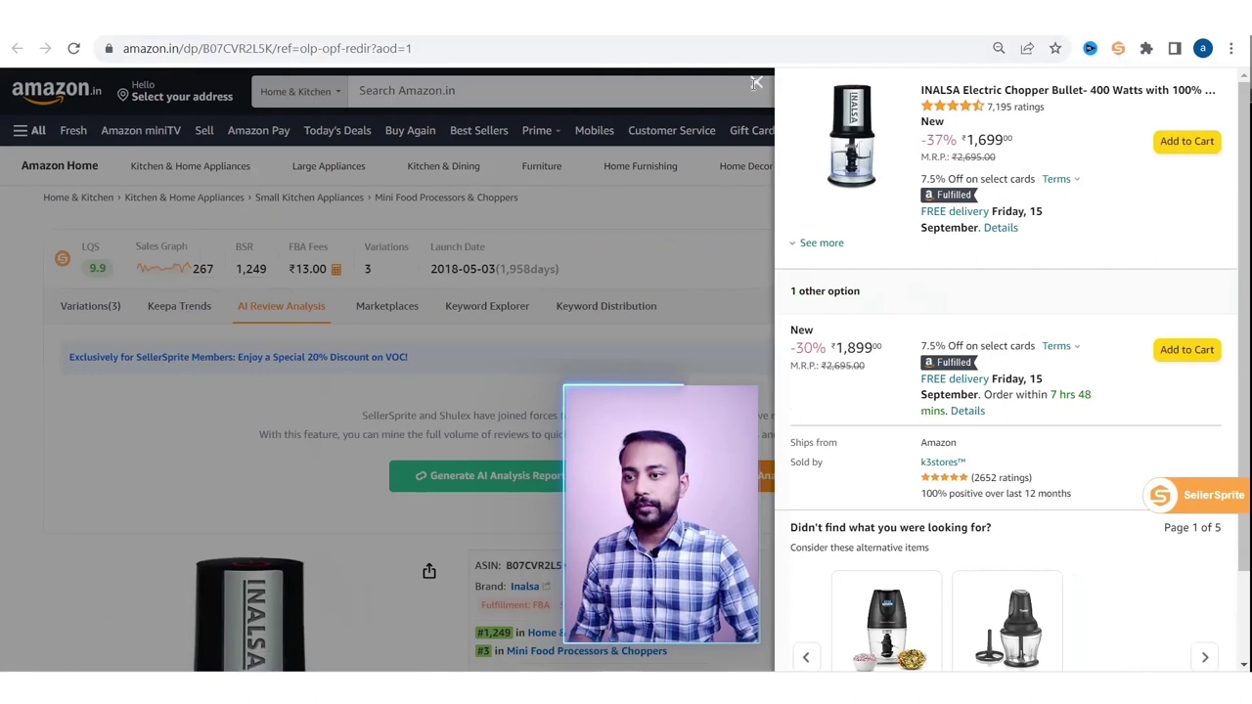
pyautogui.click(755, 85)
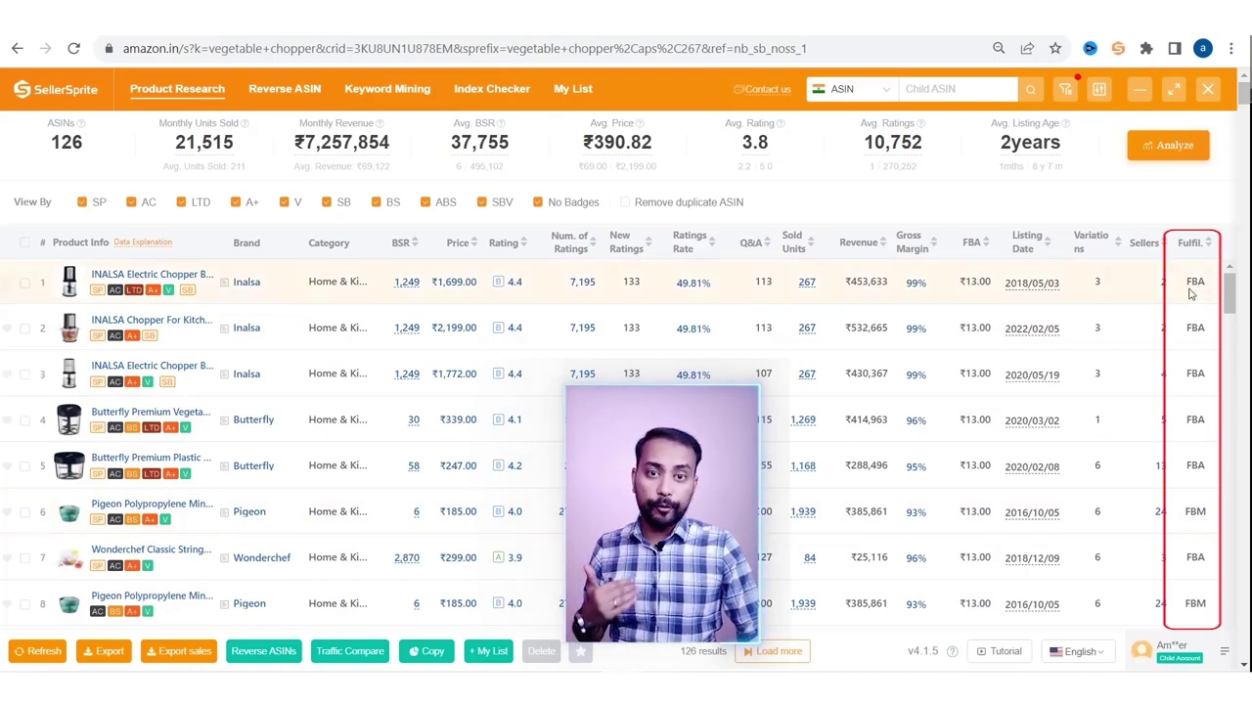
# Step: Try selecting all listed products and then only the Pigeon chopper in row 6, clearing each selection
pyautogui.scroll(-2, 1189, 313)
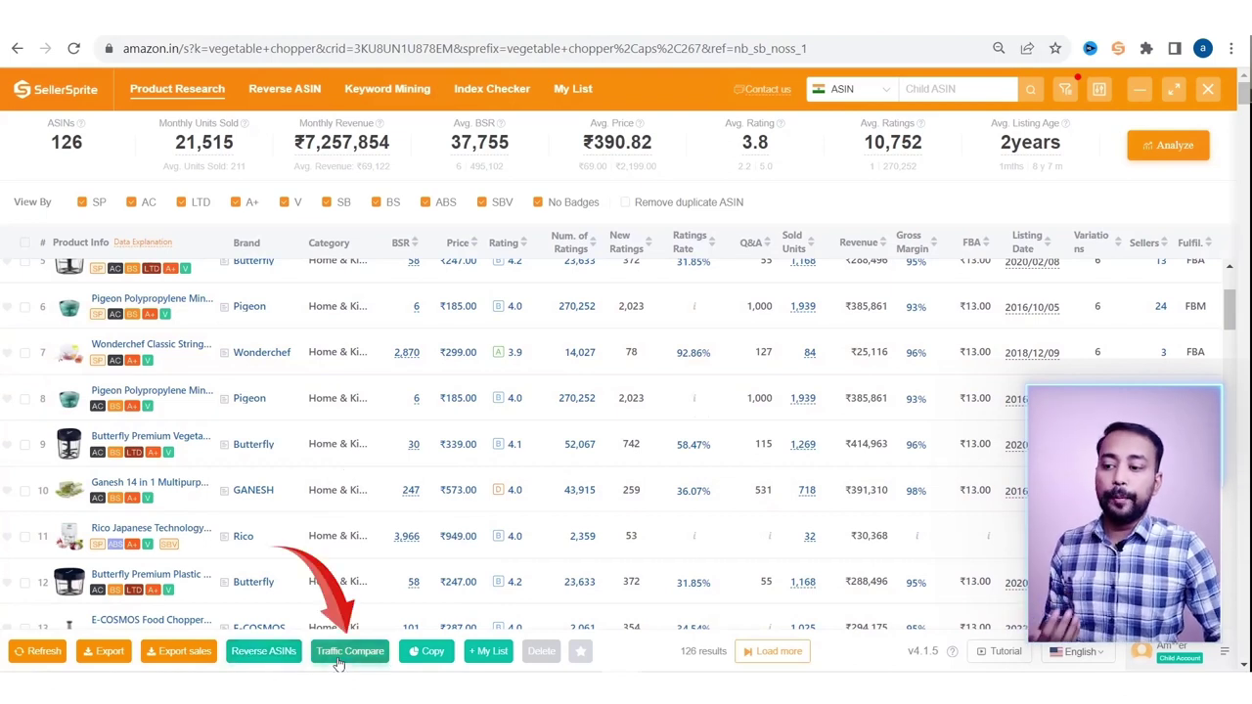
pyautogui.click(26, 243)
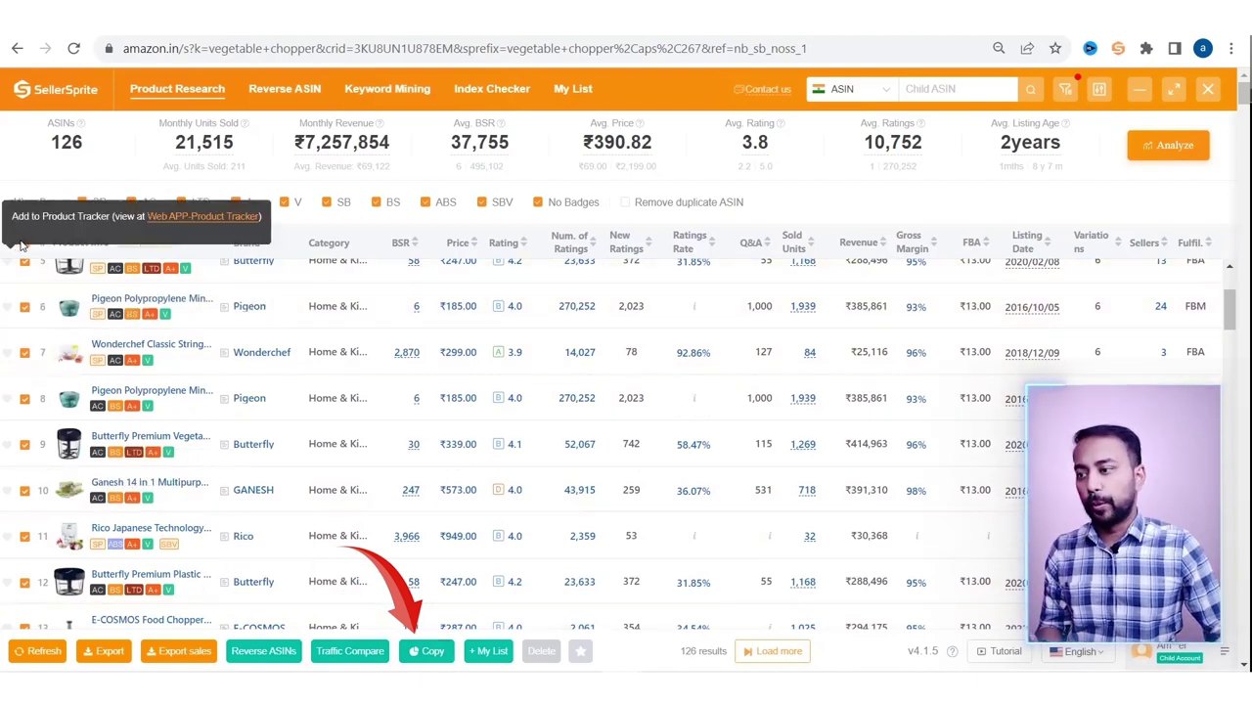
pyautogui.click(25, 247)
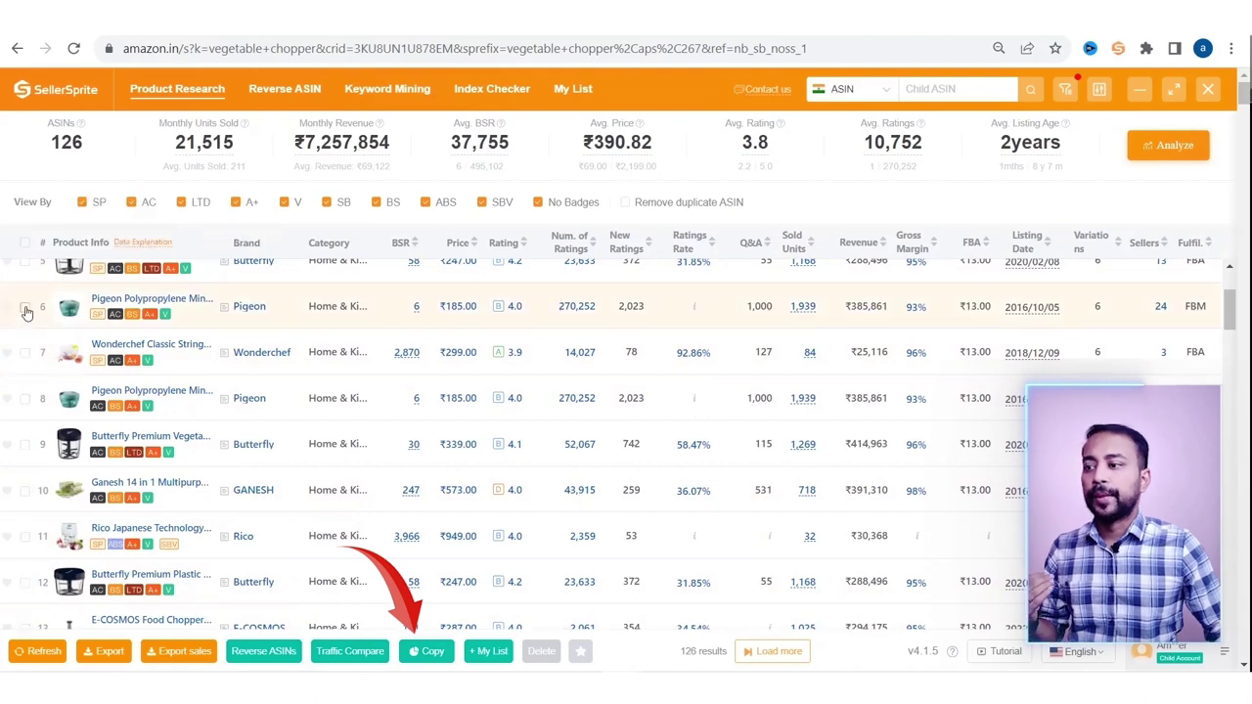
pyautogui.click(24, 307)
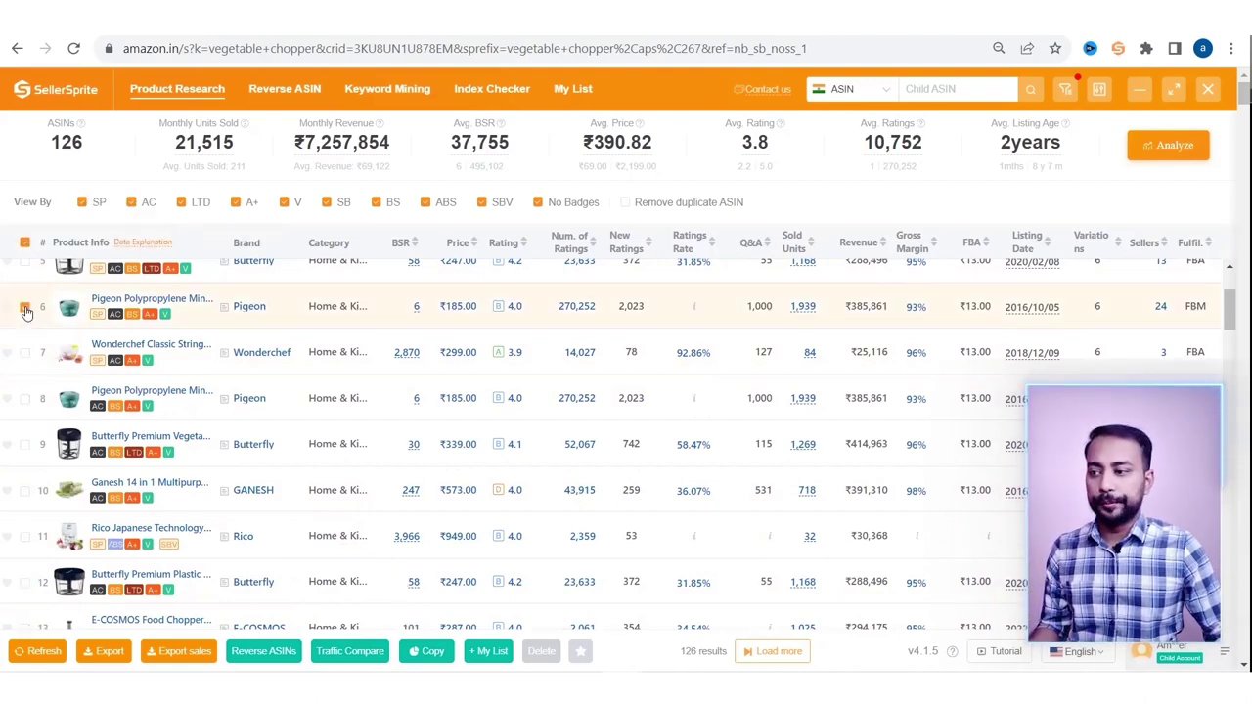
pyautogui.click(24, 307)
pyautogui.click(492, 652)
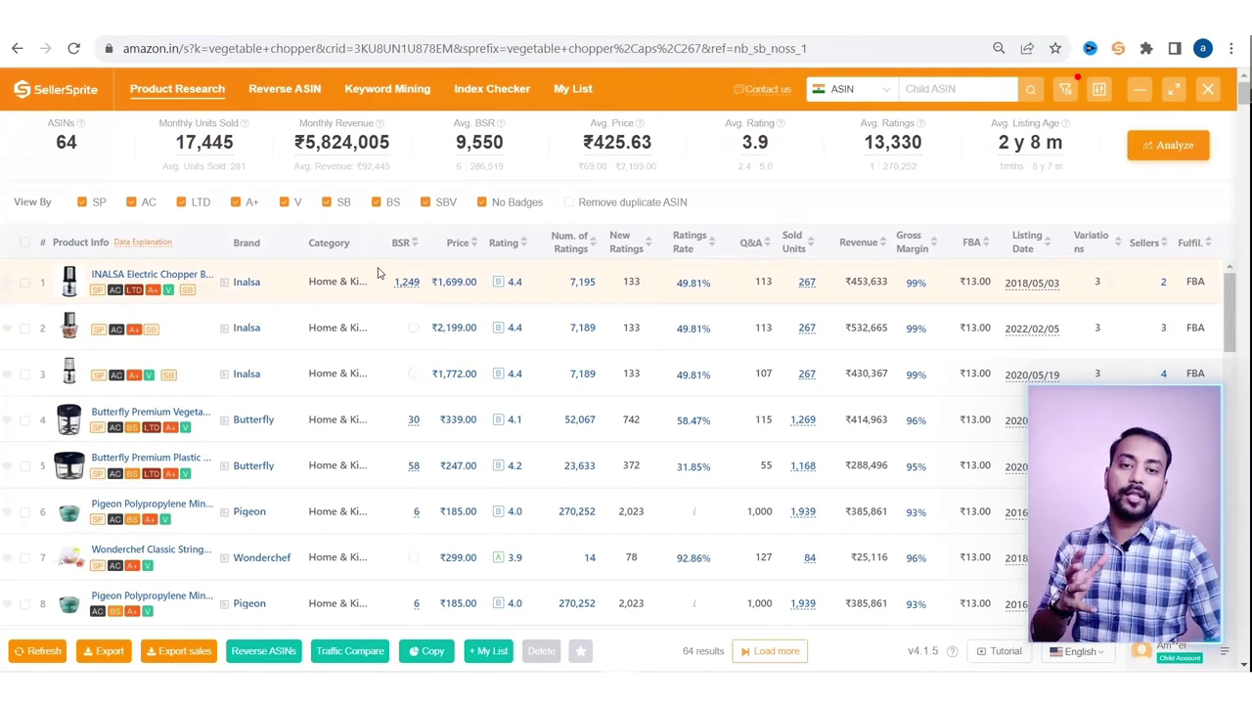
# Step: Open Reverse ASIN and locate the ASIN on the Pigeon chopper's Amazon page, in the URL and the Technical Details
pyautogui.click(289, 93)
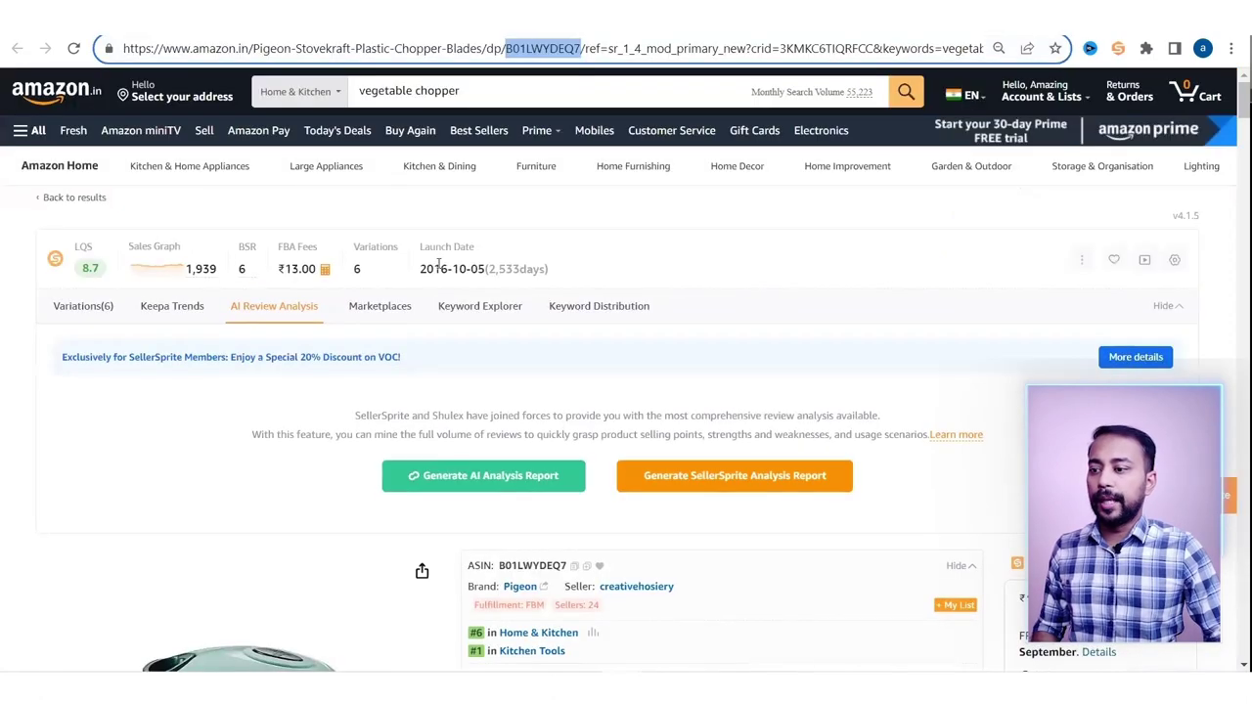
pyautogui.scroll(-5, 350, 311)
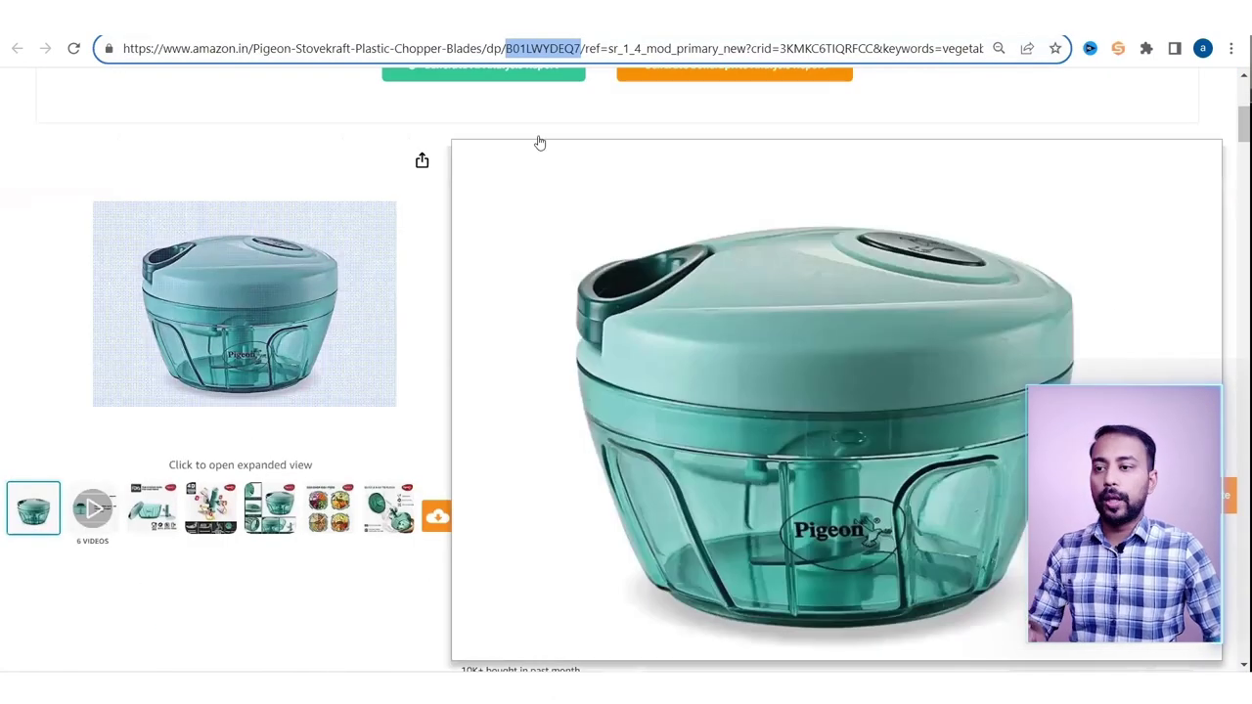
pyautogui.scroll(5, 551, 75)
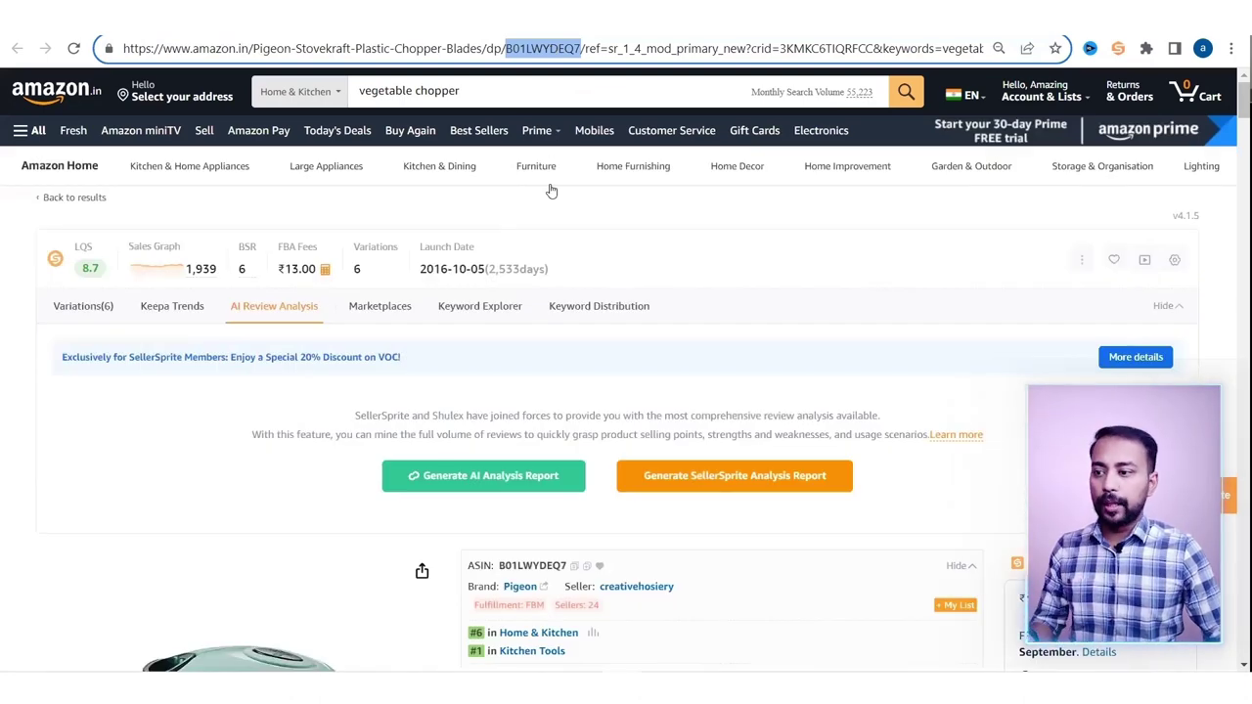
pyautogui.scroll(-5, 550, 333)
pyautogui.scroll(-5, 552, 334)
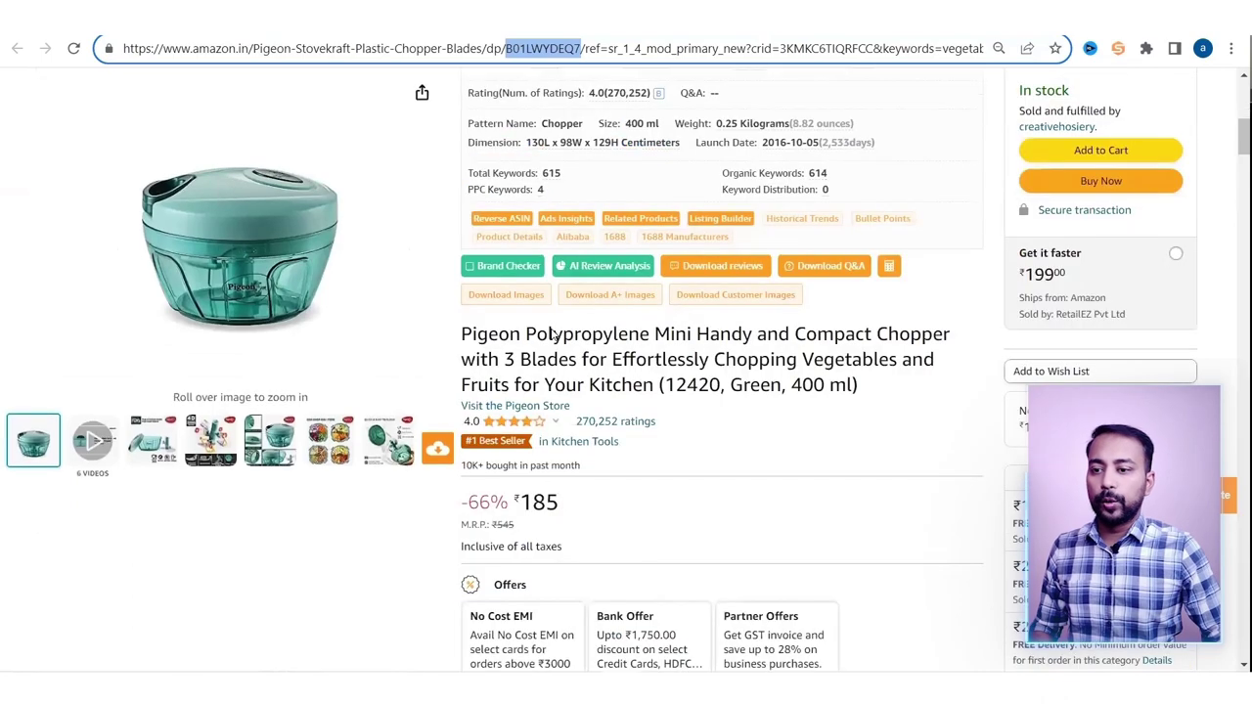
pyautogui.scroll(-10, 553, 334)
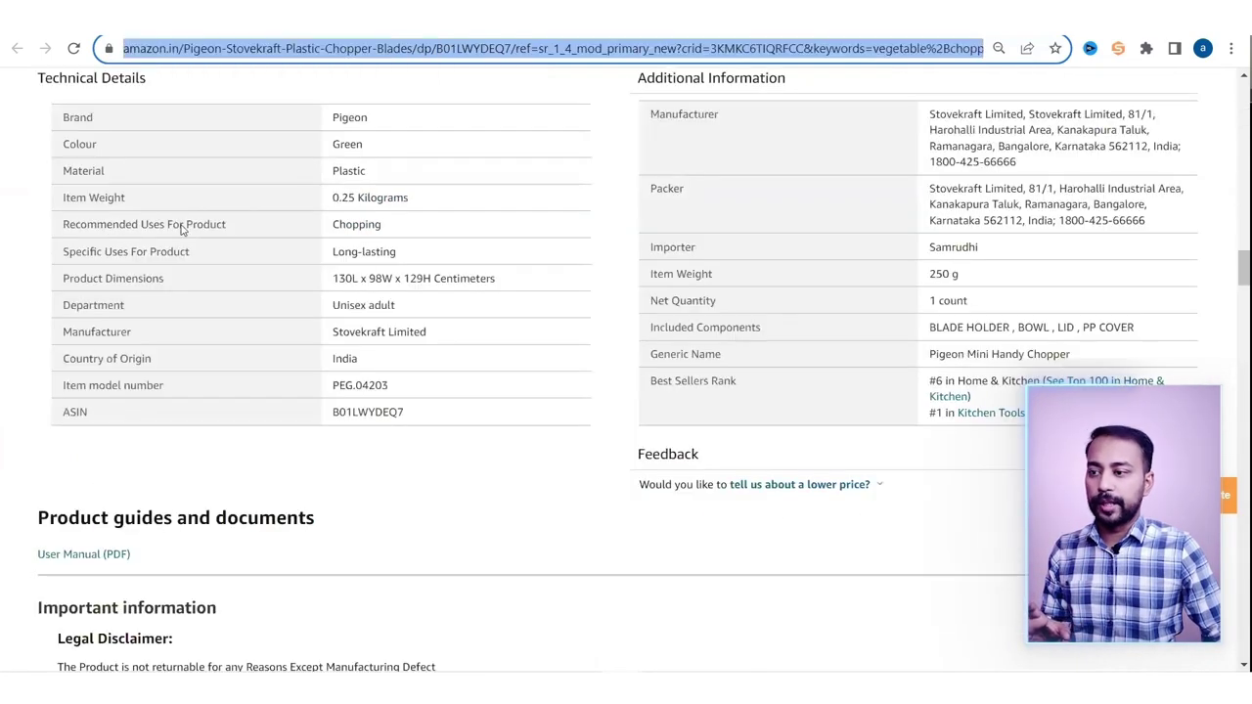
pyautogui.scroll(2, 80, 271)
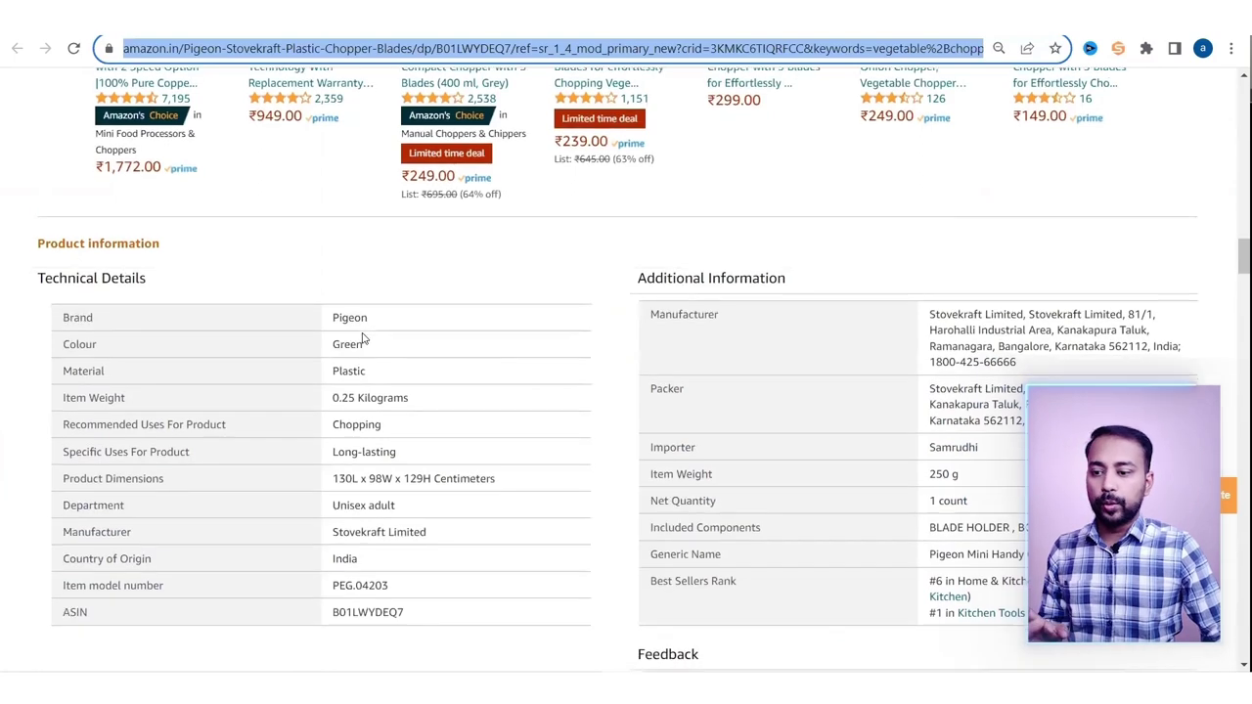
pyautogui.scroll(-2, 362, 338)
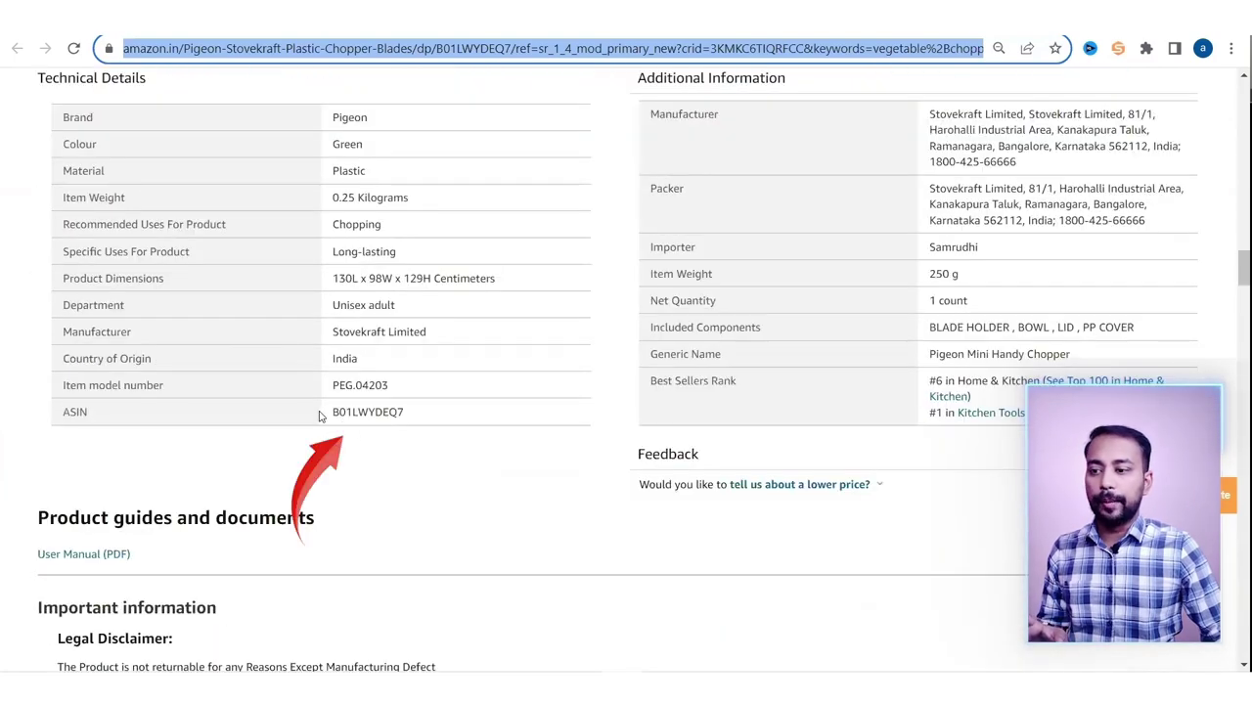
# Step: Copy the ASIN B01LWYDEQ7 from the Pigeon chopper's Technical Details and run a Reverse ASIN search for it
pyautogui.moveTo(326, 413); pyautogui.dragTo(412, 413)
pyautogui.hotkey('ctrl', 'c')
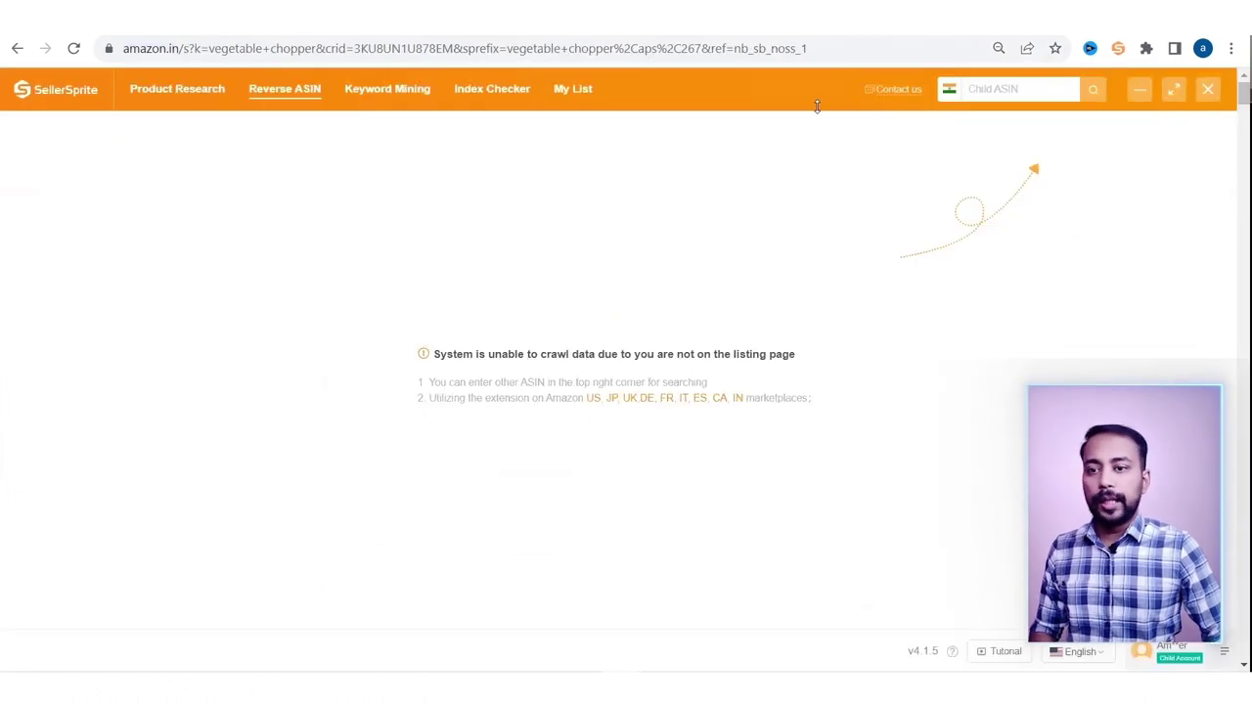
pyautogui.click(985, 89)
pyautogui.hotkey('ctrl', 'v')
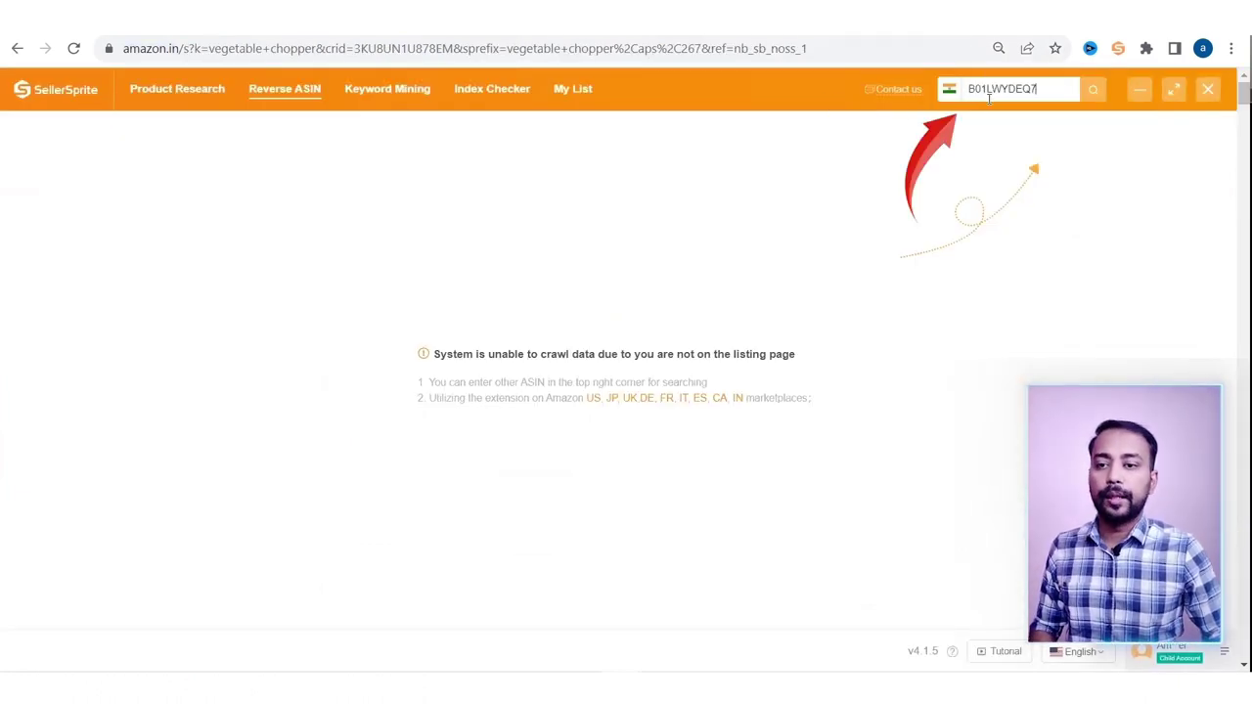
pyautogui.click(1098, 90)
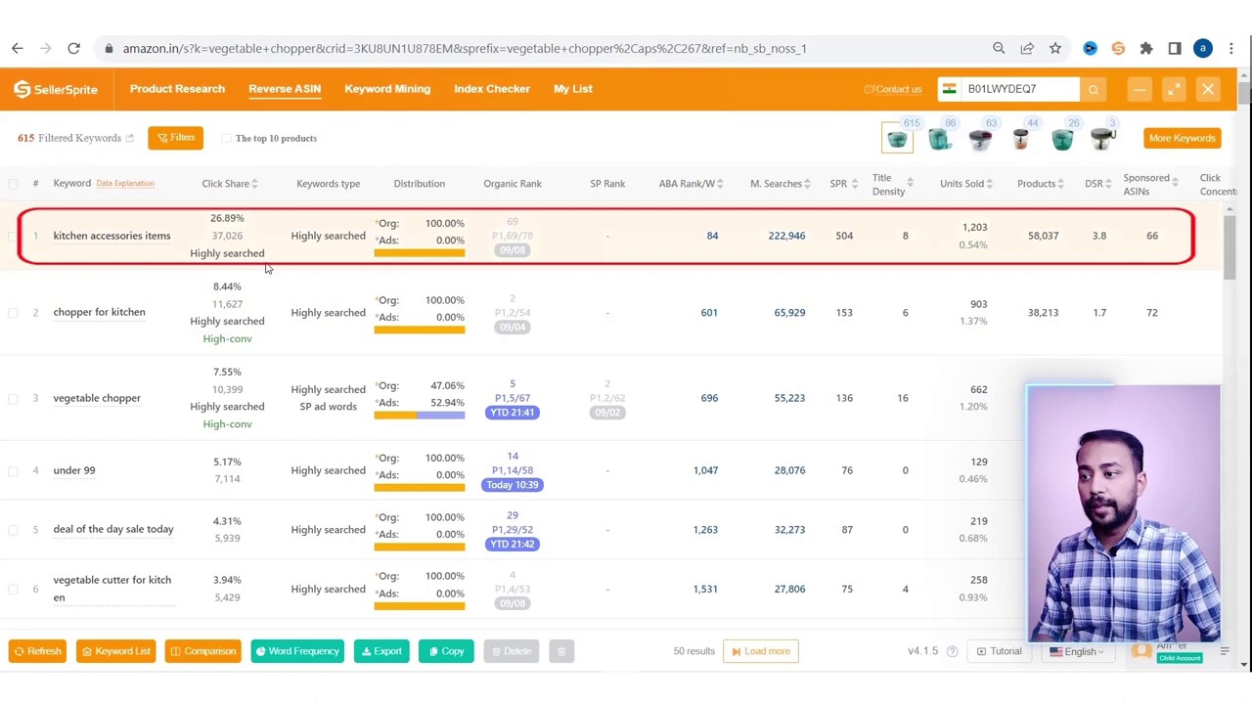
# Step: Examine the keywords' click share, organic versus ad distribution, organic rank and SP rank across the Reverse ASIN results
pyautogui.moveTo(239, 190)
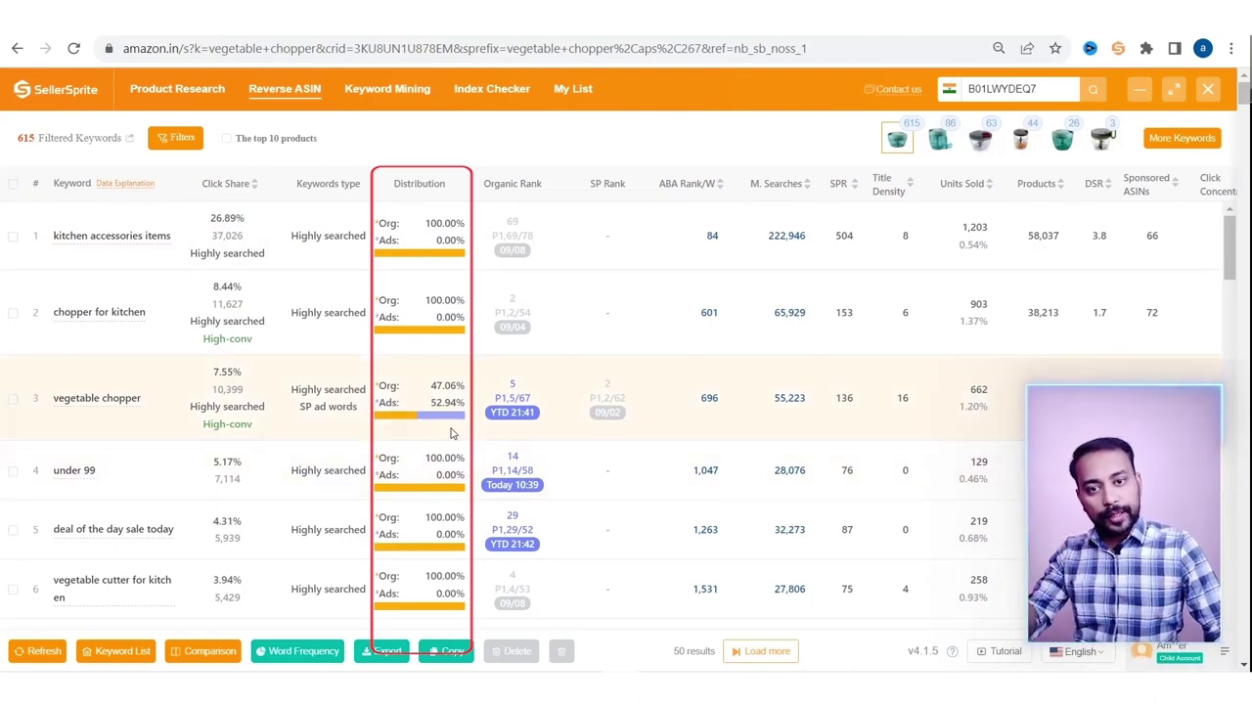
pyautogui.scroll(-3, 453, 426)
pyautogui.scroll(-3, 453, 425)
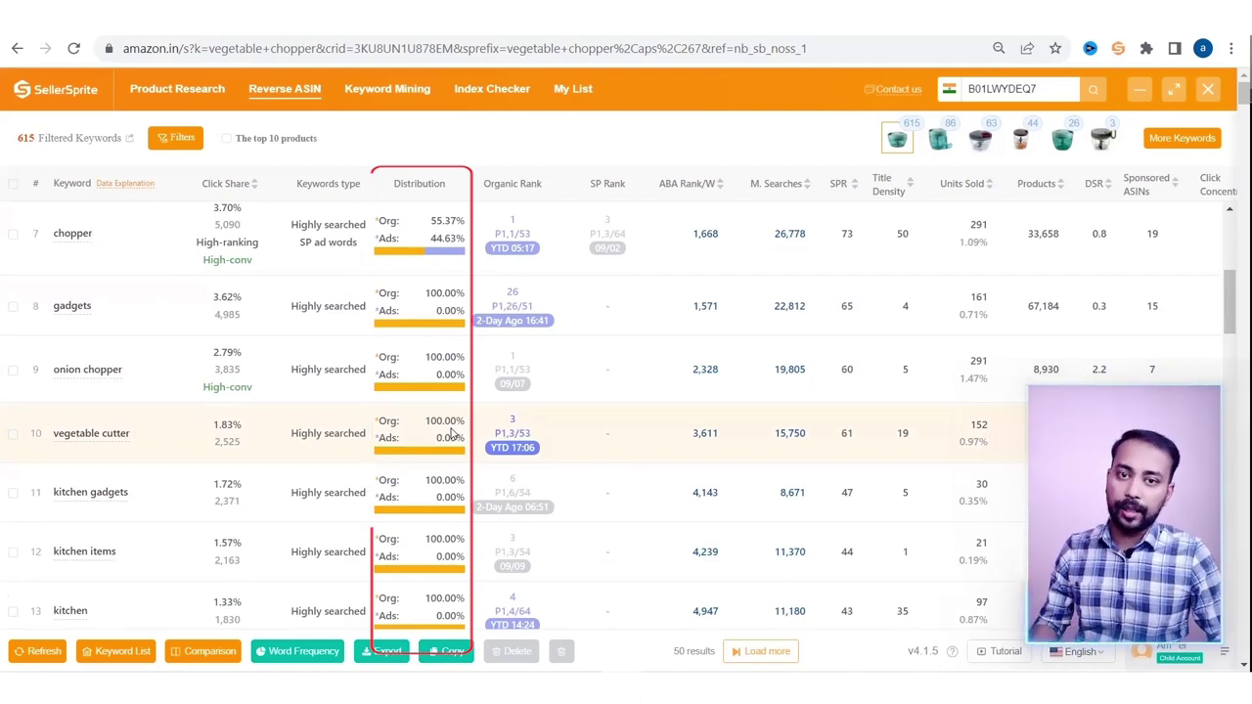
pyautogui.scroll(-3, 453, 434)
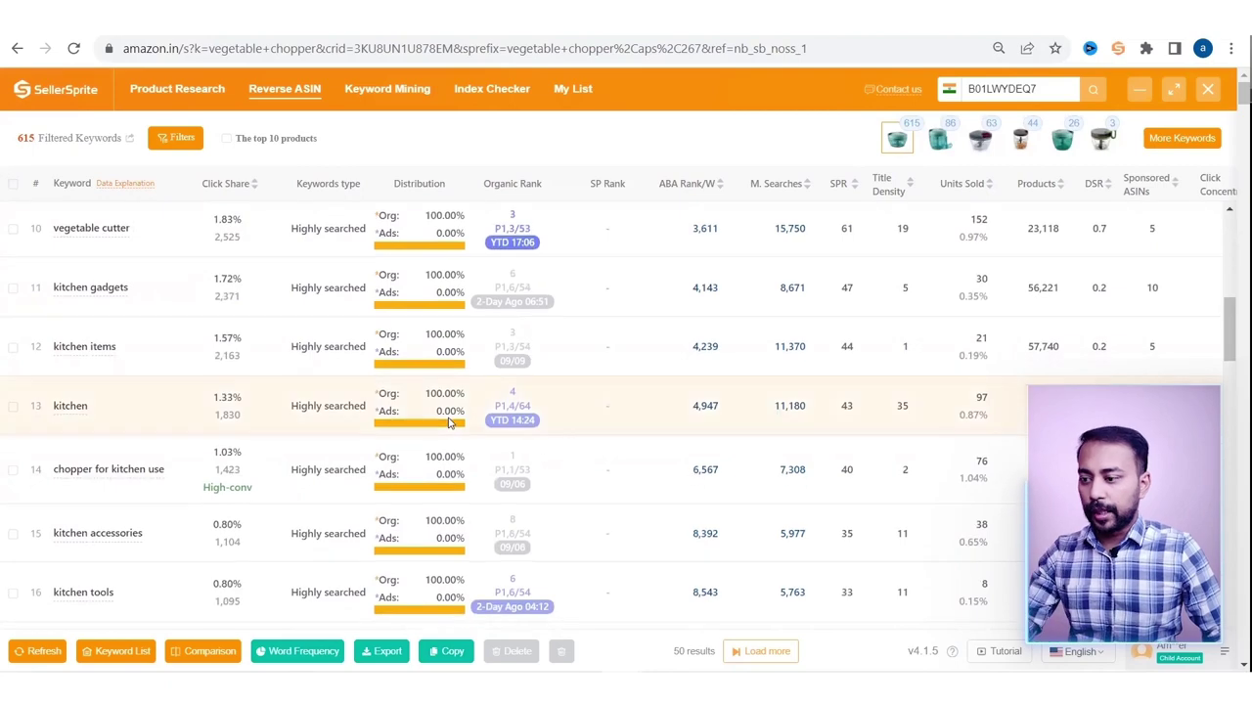
pyautogui.scroll(8, 452, 431)
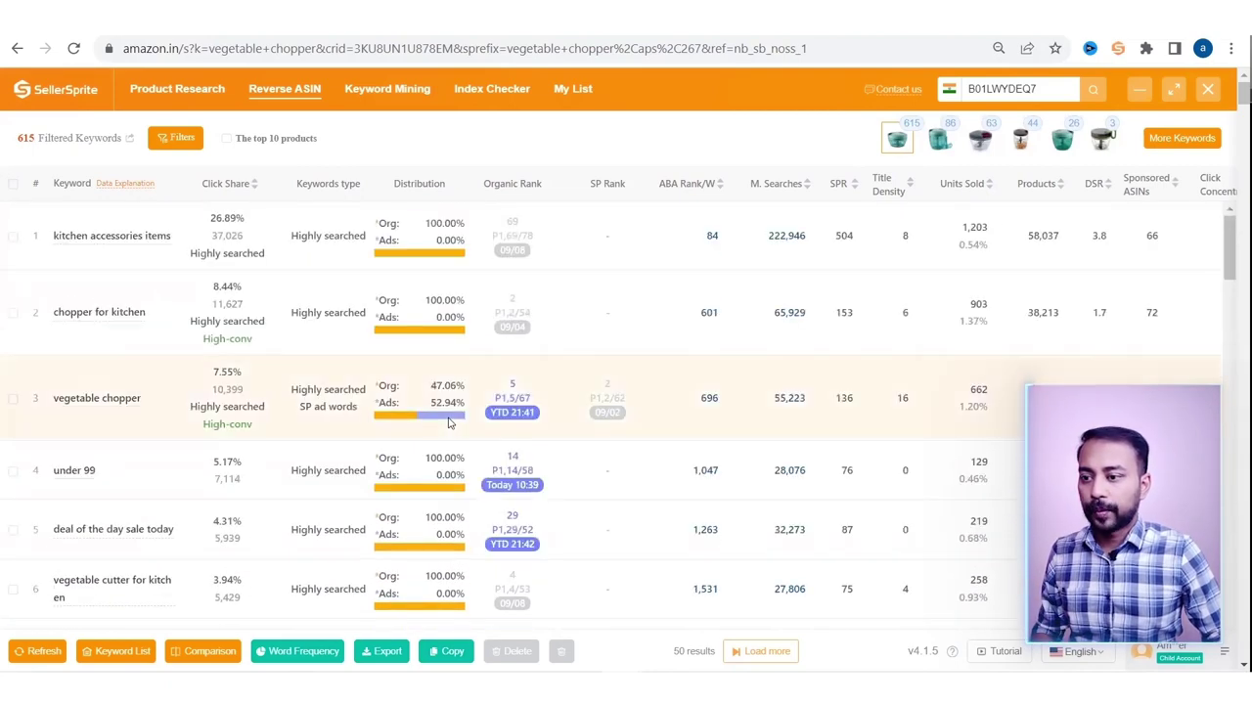
pyautogui.moveTo(531, 186)
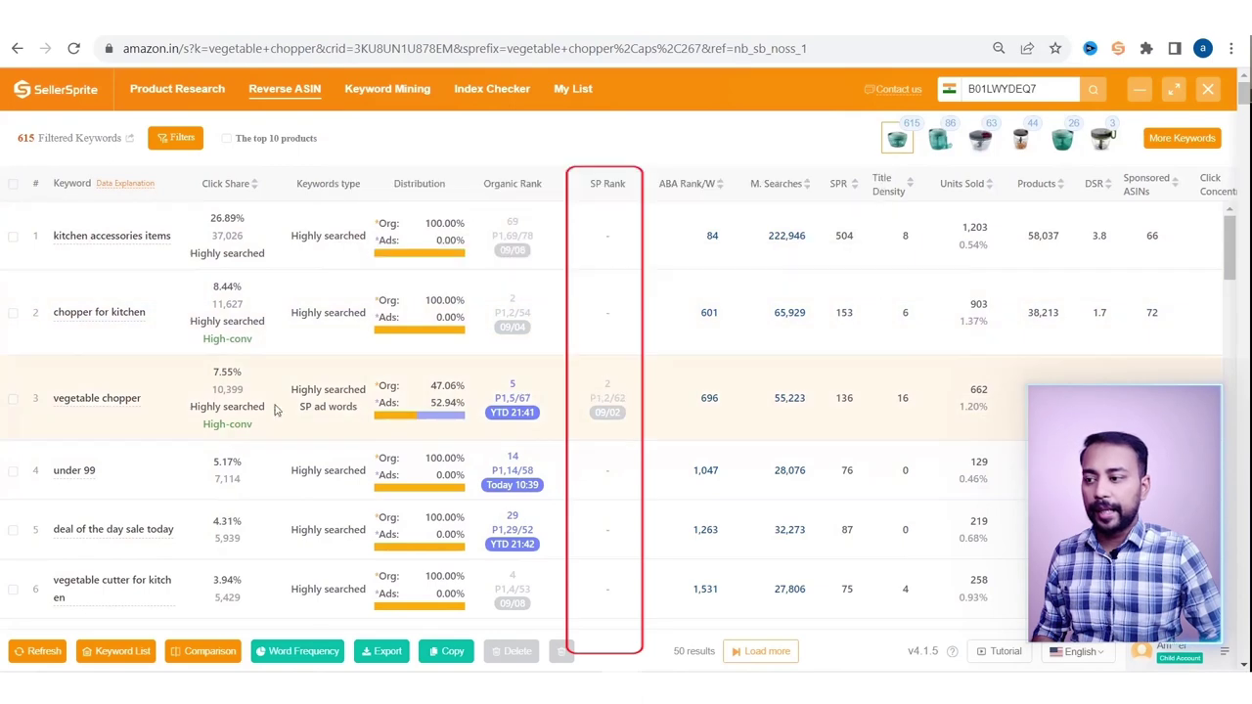
pyautogui.scroll(-8, 604, 406)
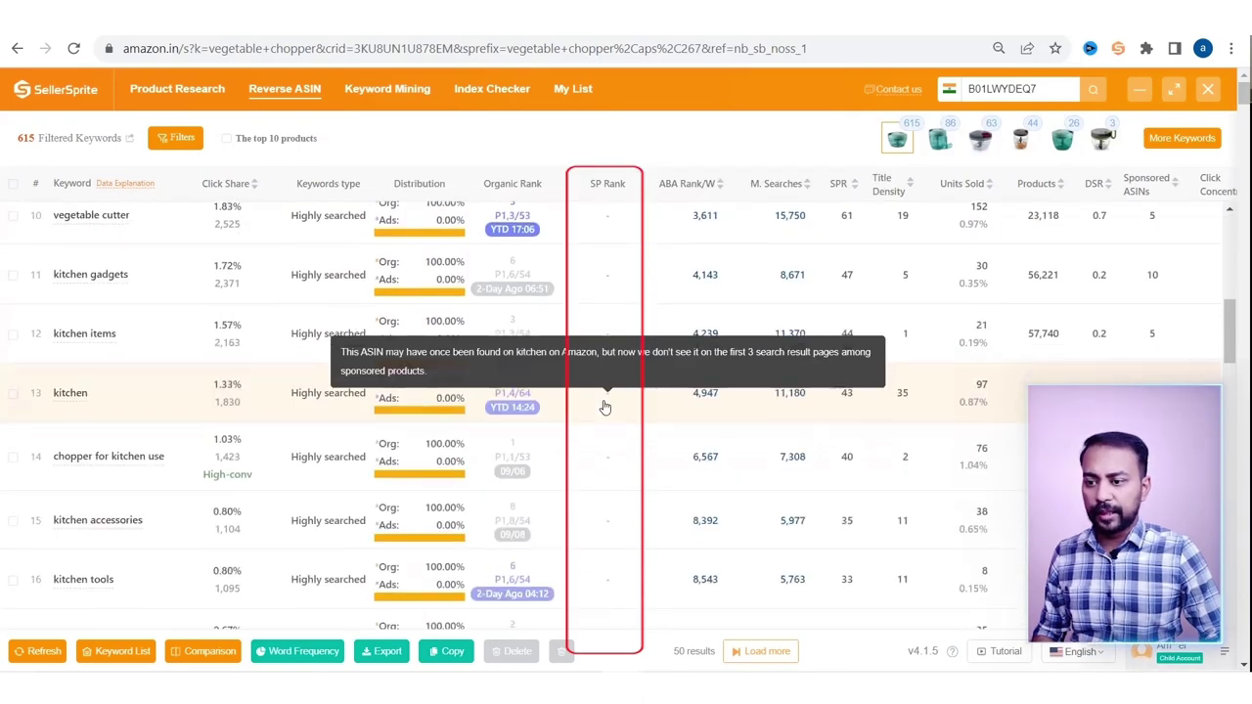
pyautogui.scroll(8, 604, 405)
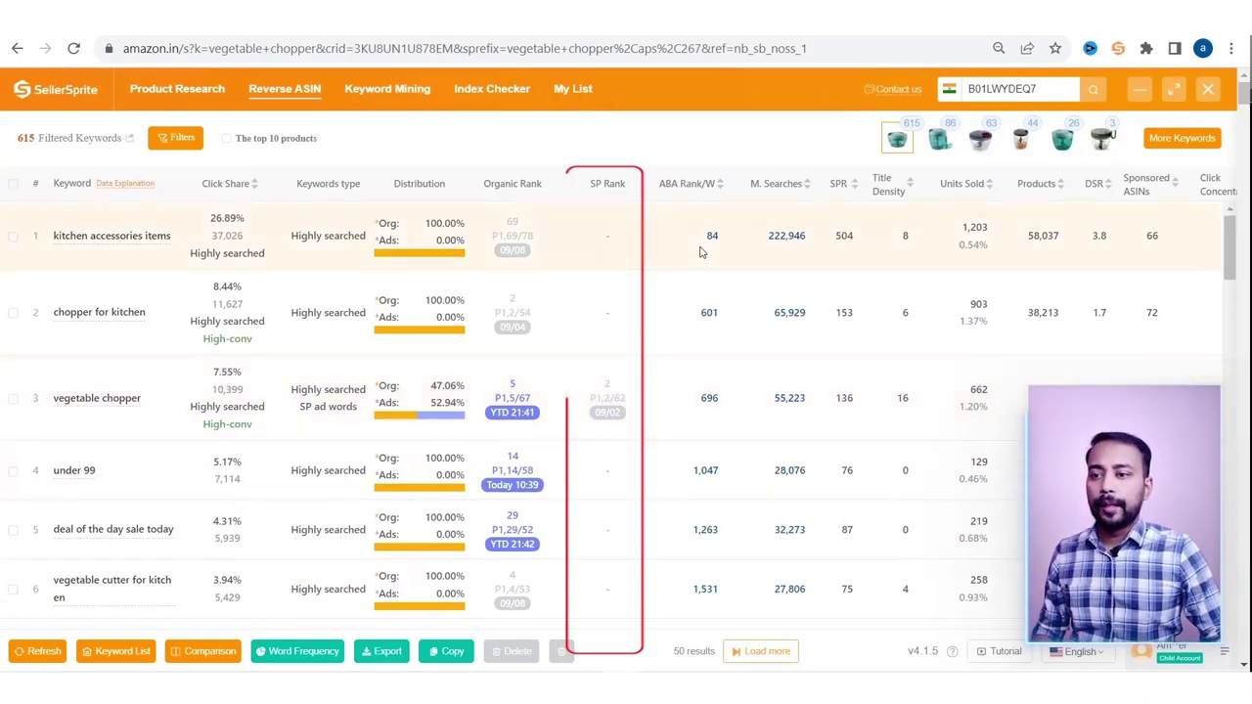
# Step: View the search trend graph for the keyword "vegetable chopper" from both its weekly ABA rank and its monthly searches
pyautogui.moveTo(683, 184)
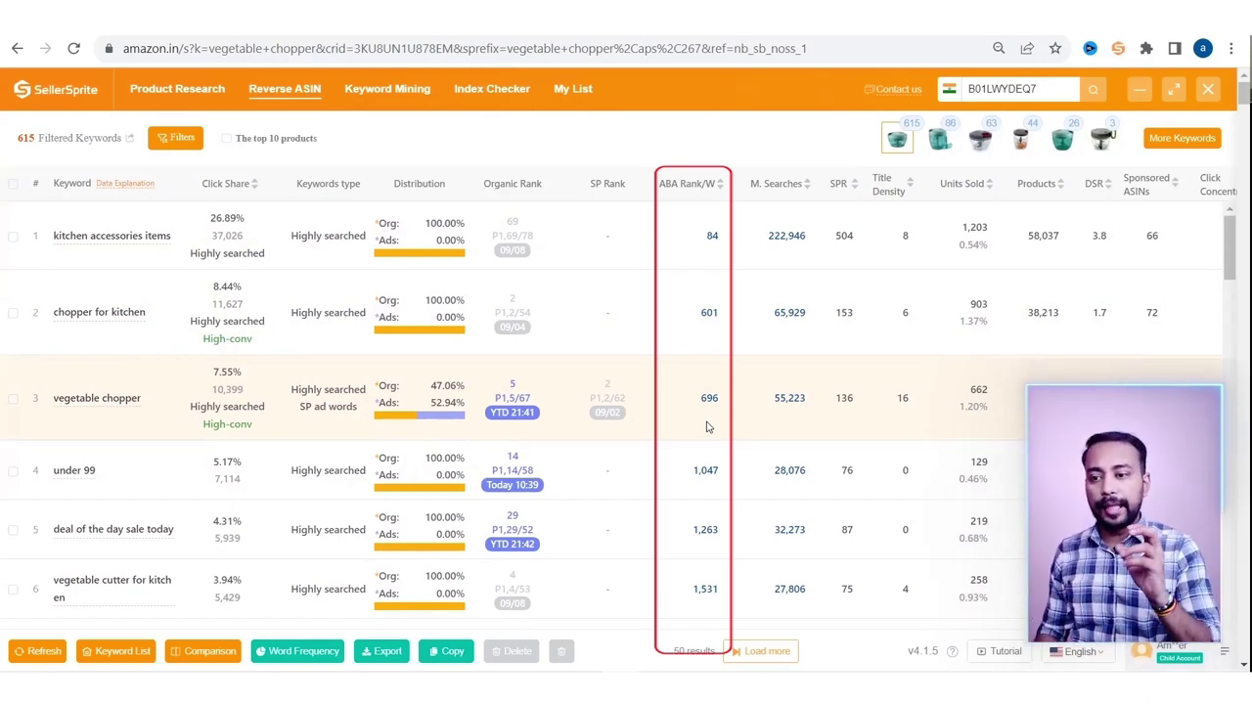
pyautogui.moveTo(715, 405)
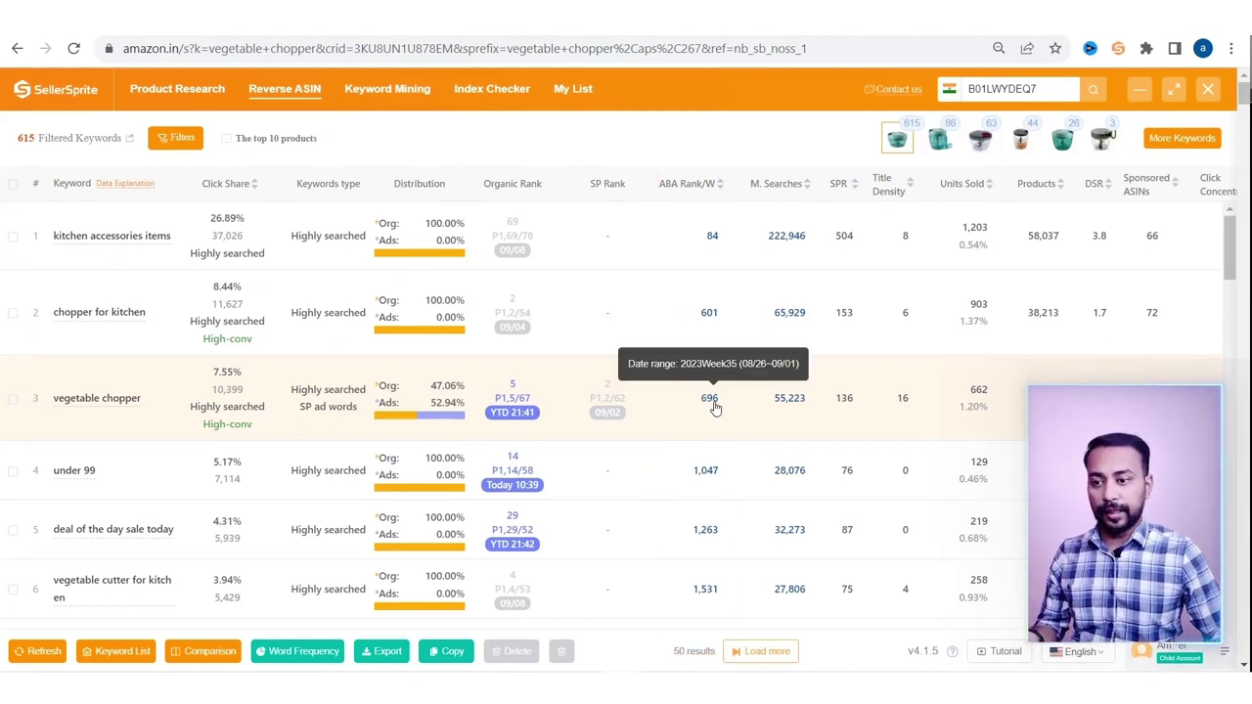
pyautogui.click(712, 401)
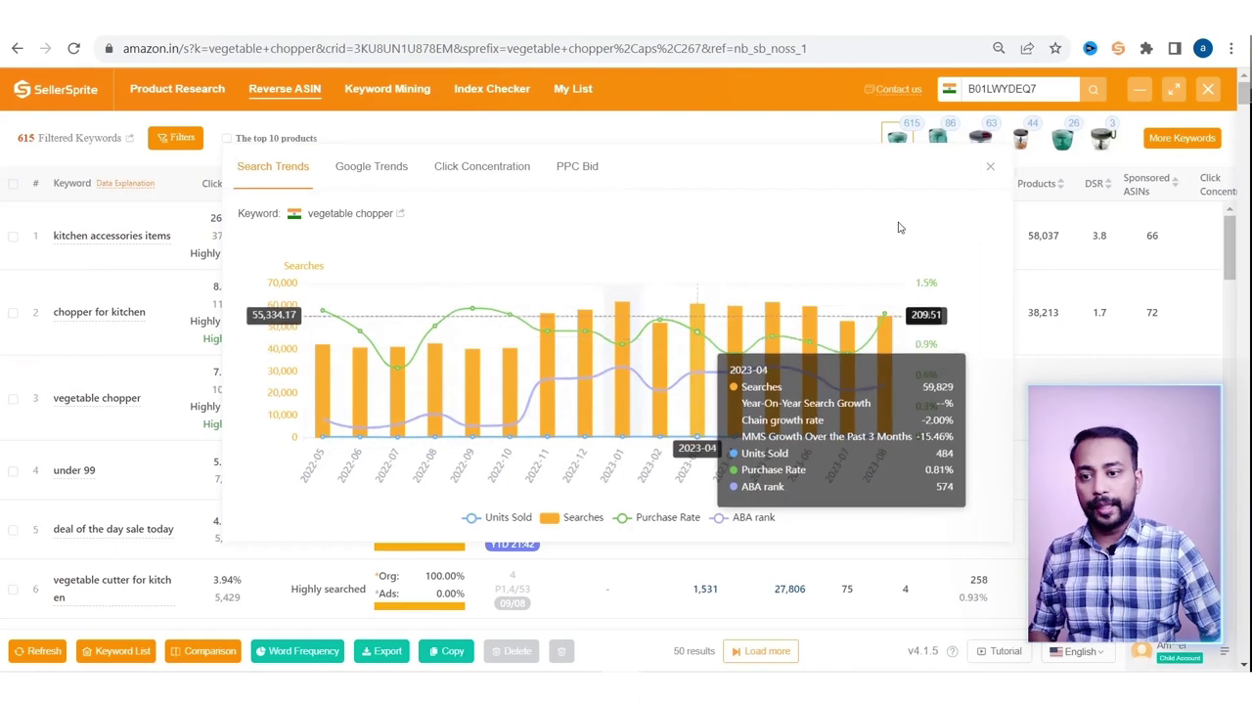
pyautogui.press('Escape')
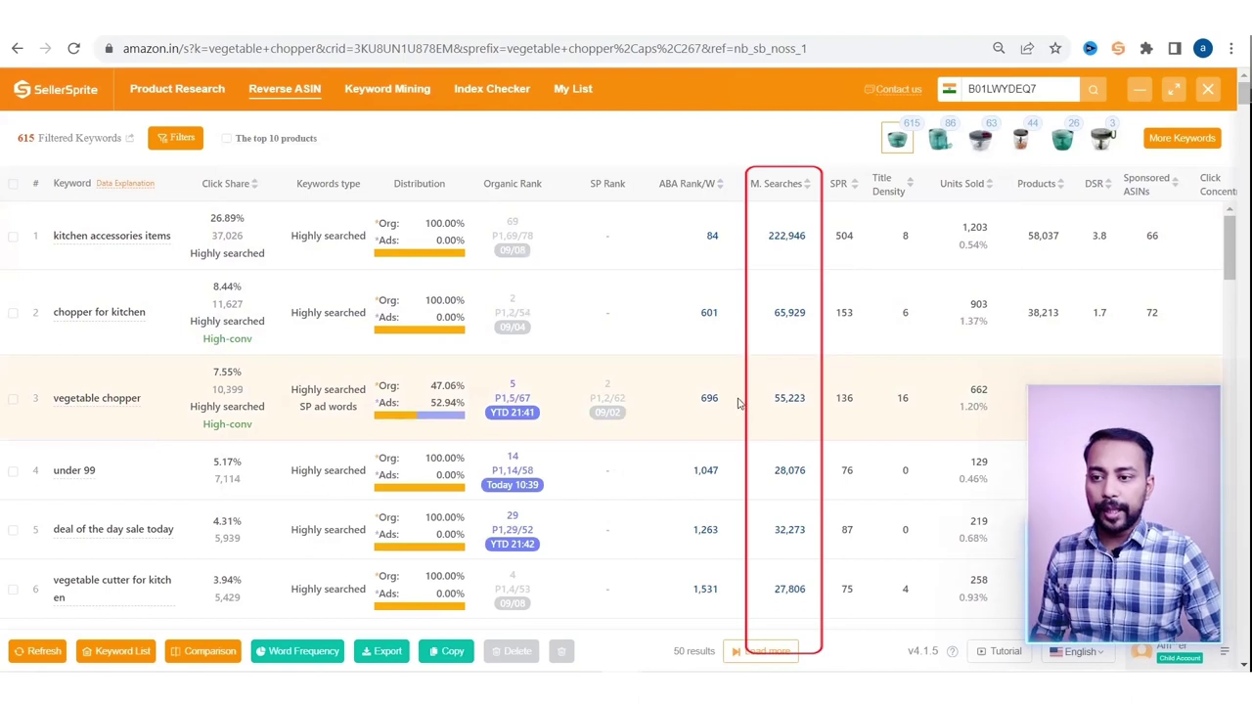
pyautogui.moveTo(725, 414)
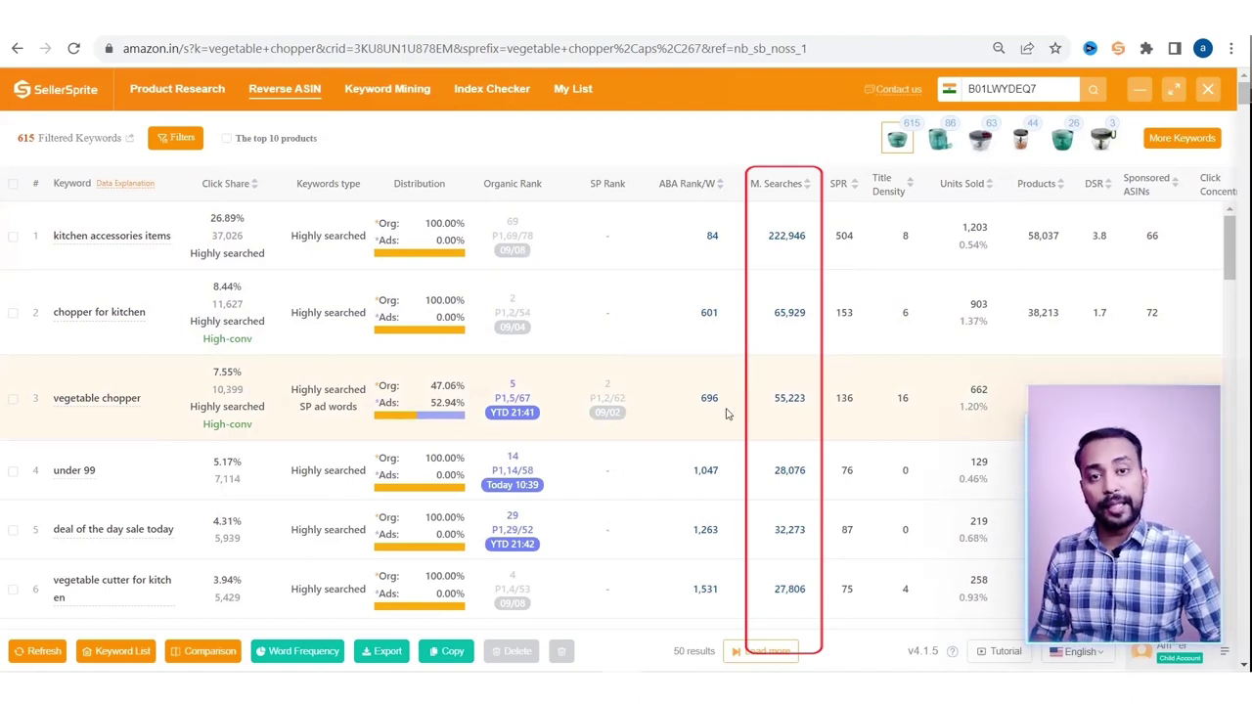
pyautogui.click(788, 401)
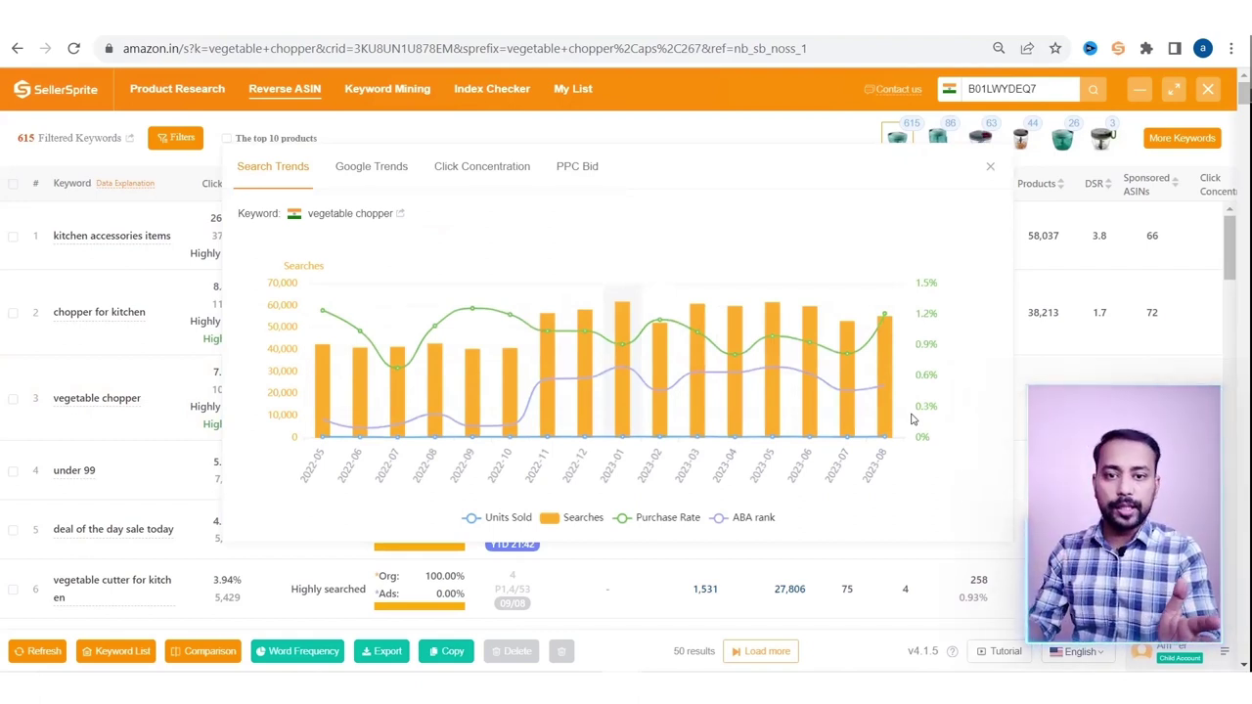
pyautogui.click(991, 170)
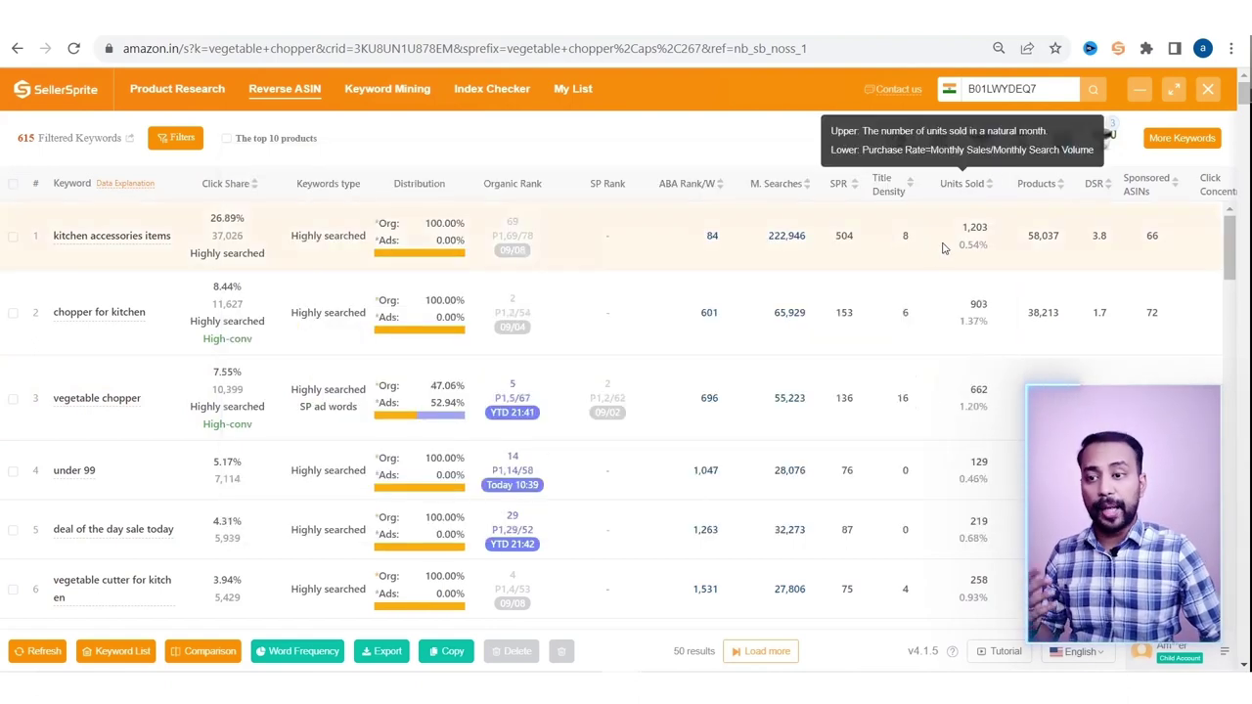
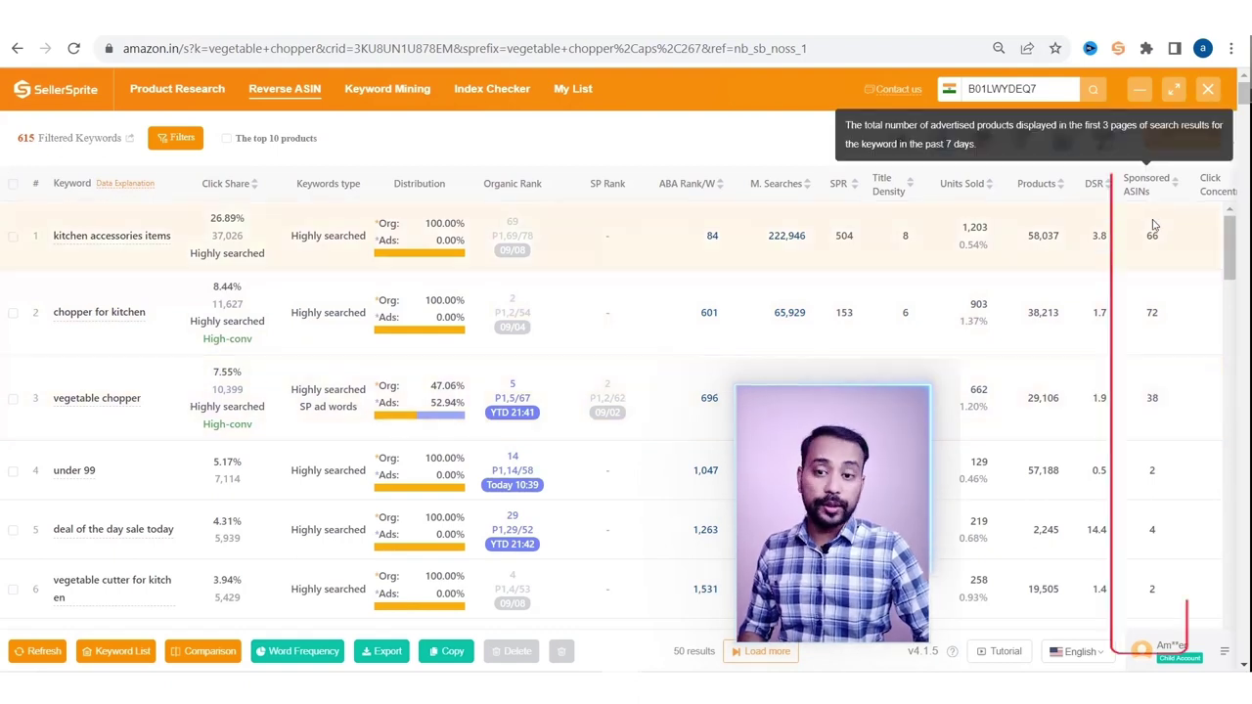
# Step: Review the Sponsored ASINs data and the click concentration trend for the keyword "kitchen accessories items"
pyautogui.moveTo(1157, 196)
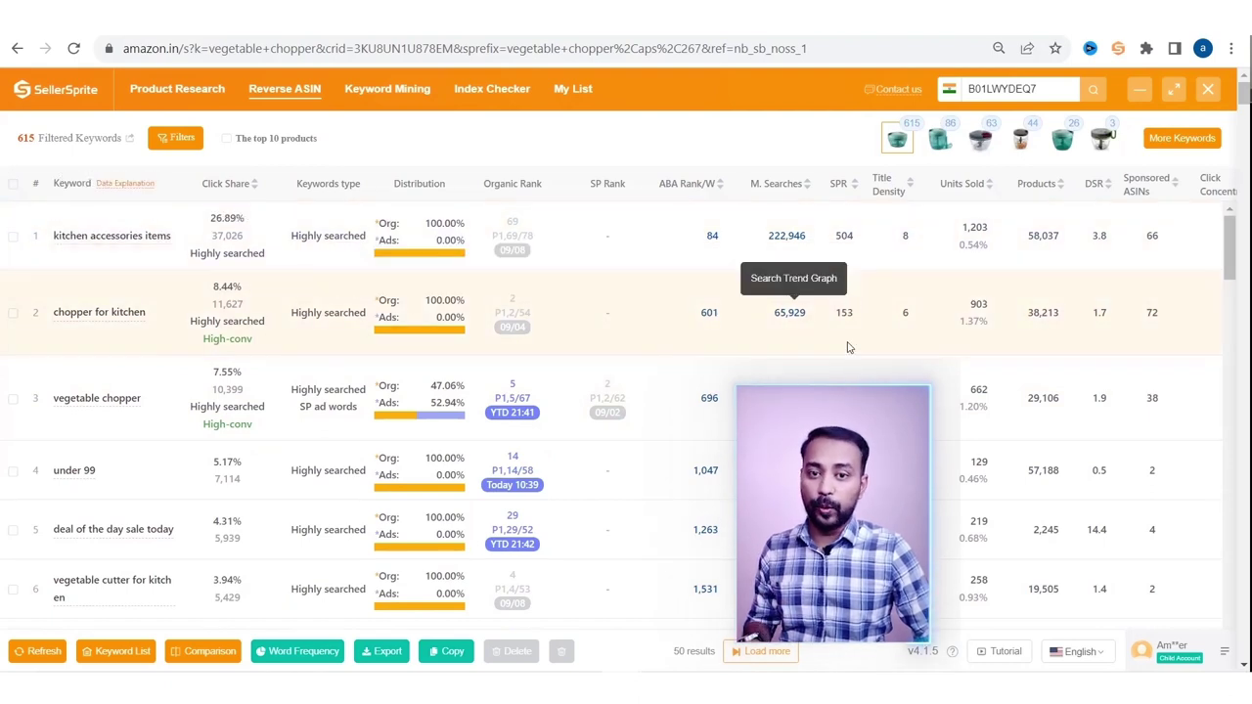
pyautogui.hscroll(3, 849, 374)
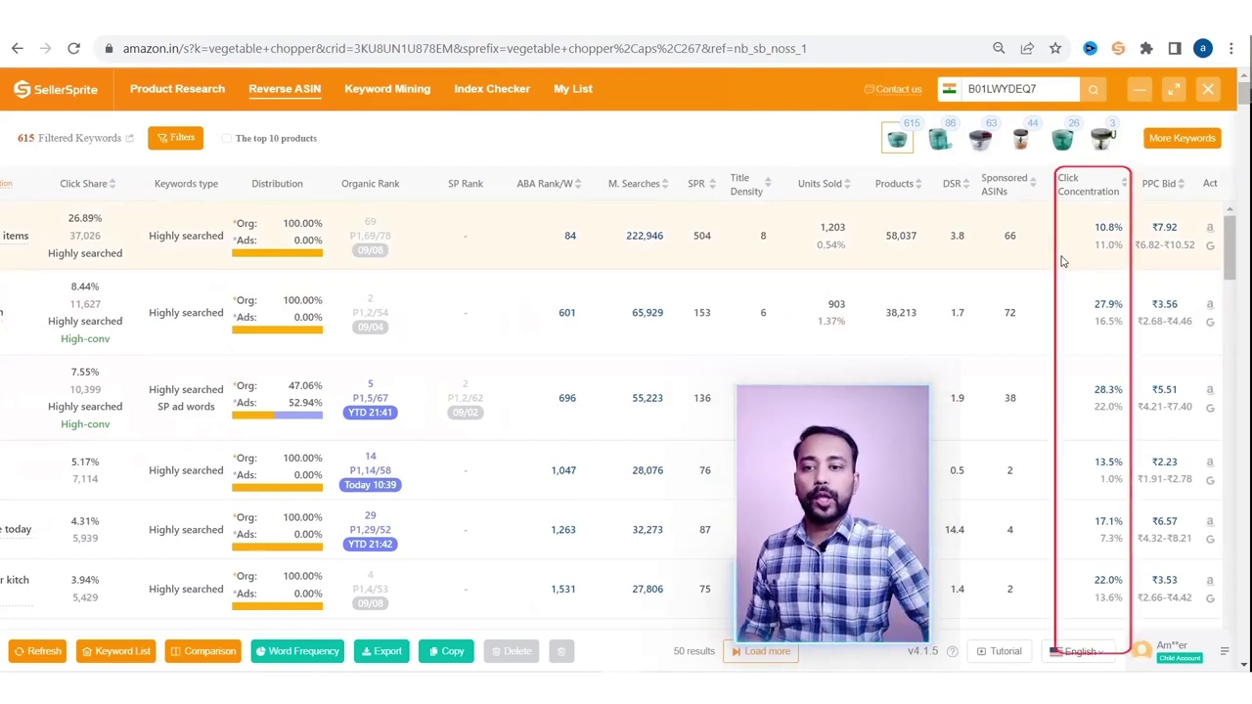
pyautogui.moveTo(1100, 243)
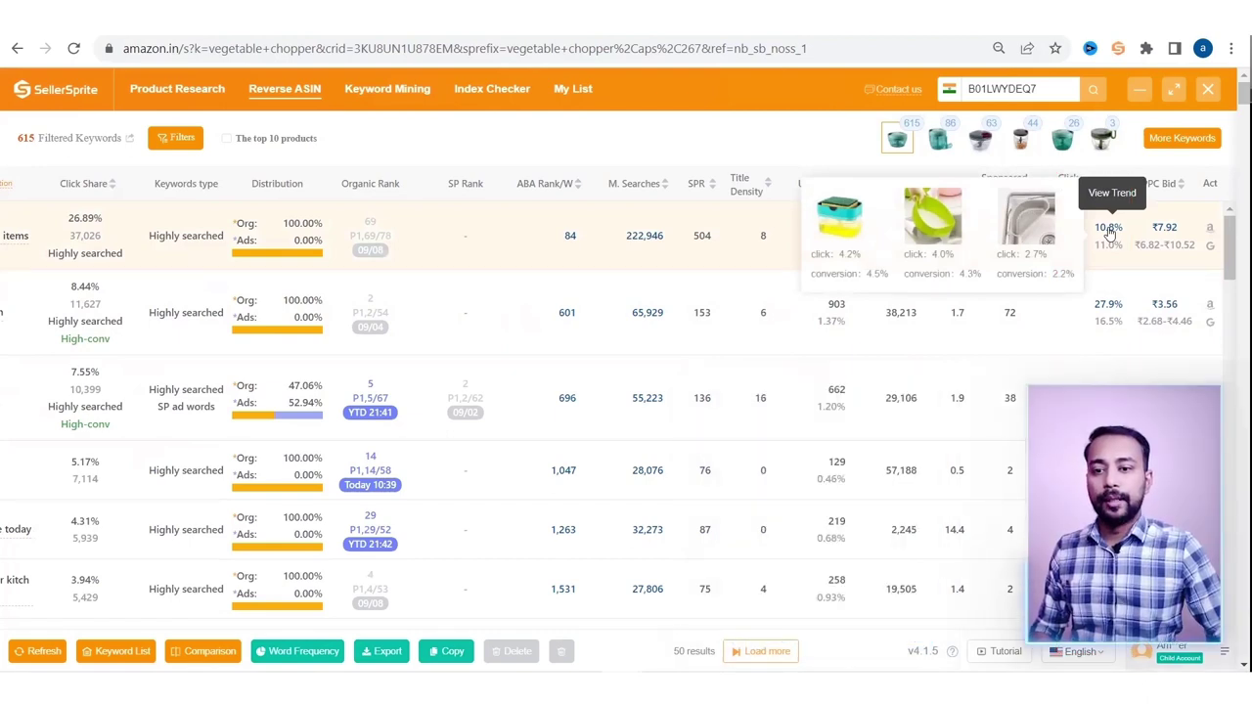
pyautogui.click(1109, 231)
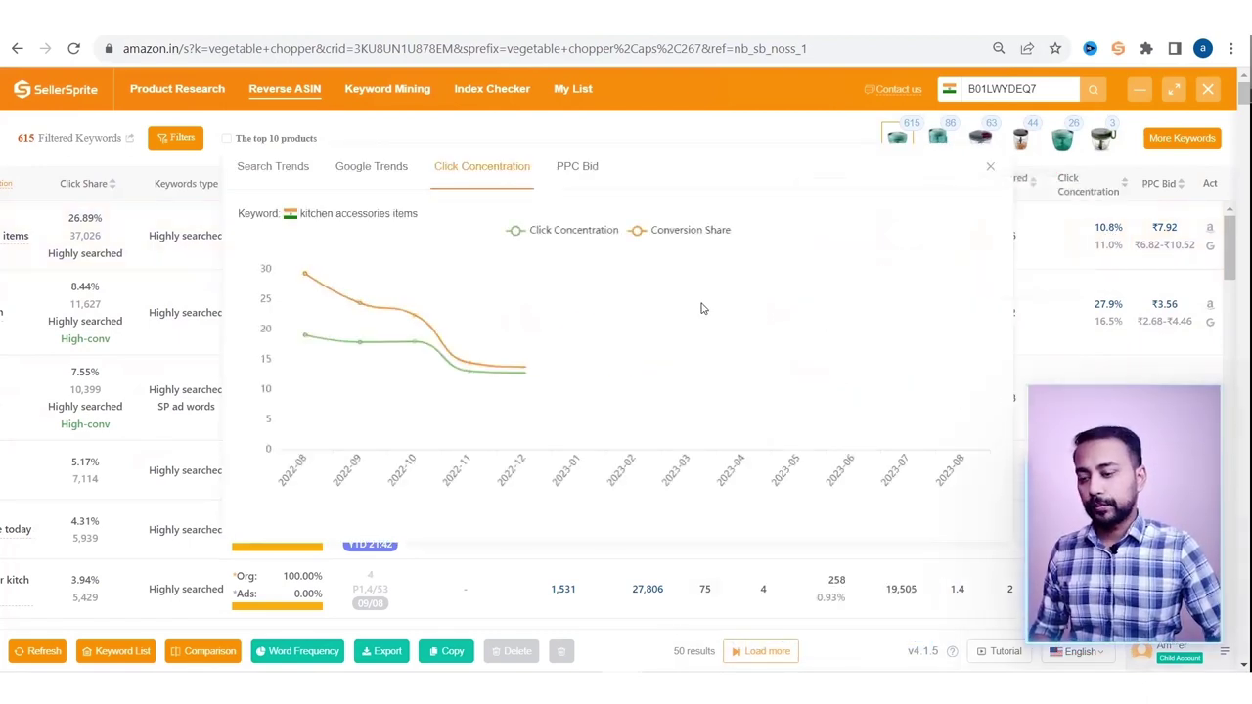
pyautogui.moveTo(702, 316)
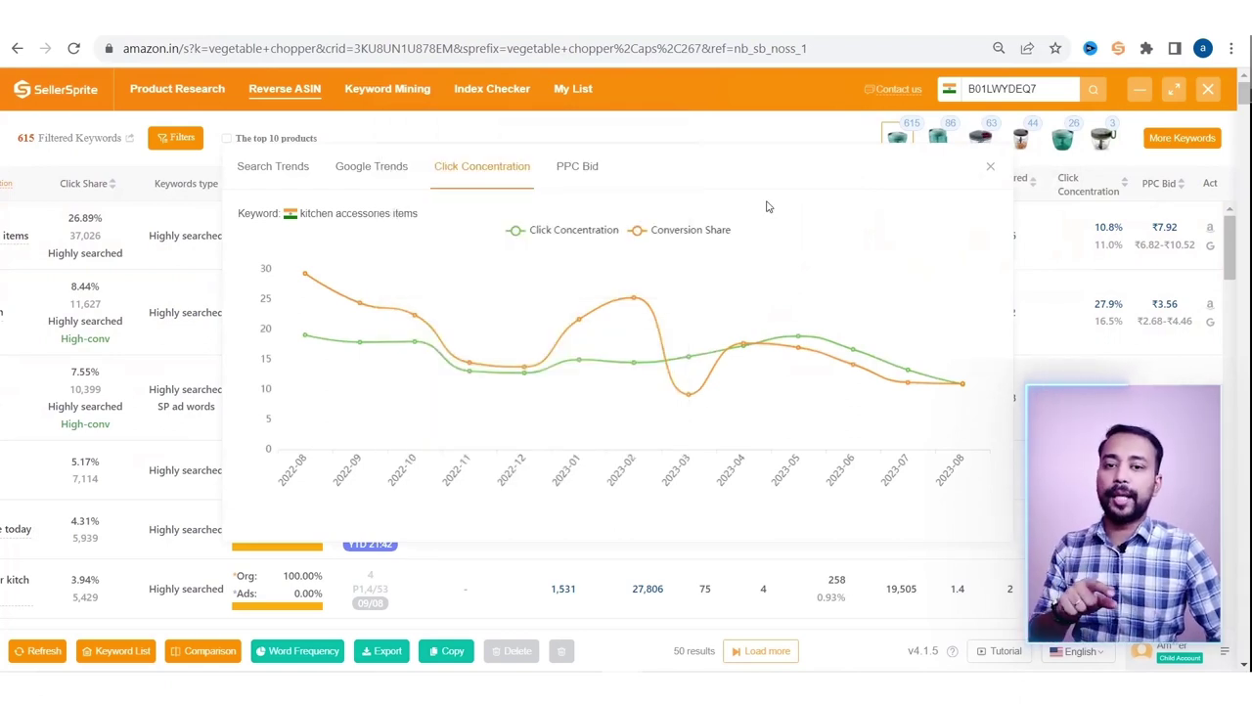
pyautogui.click(990, 170)
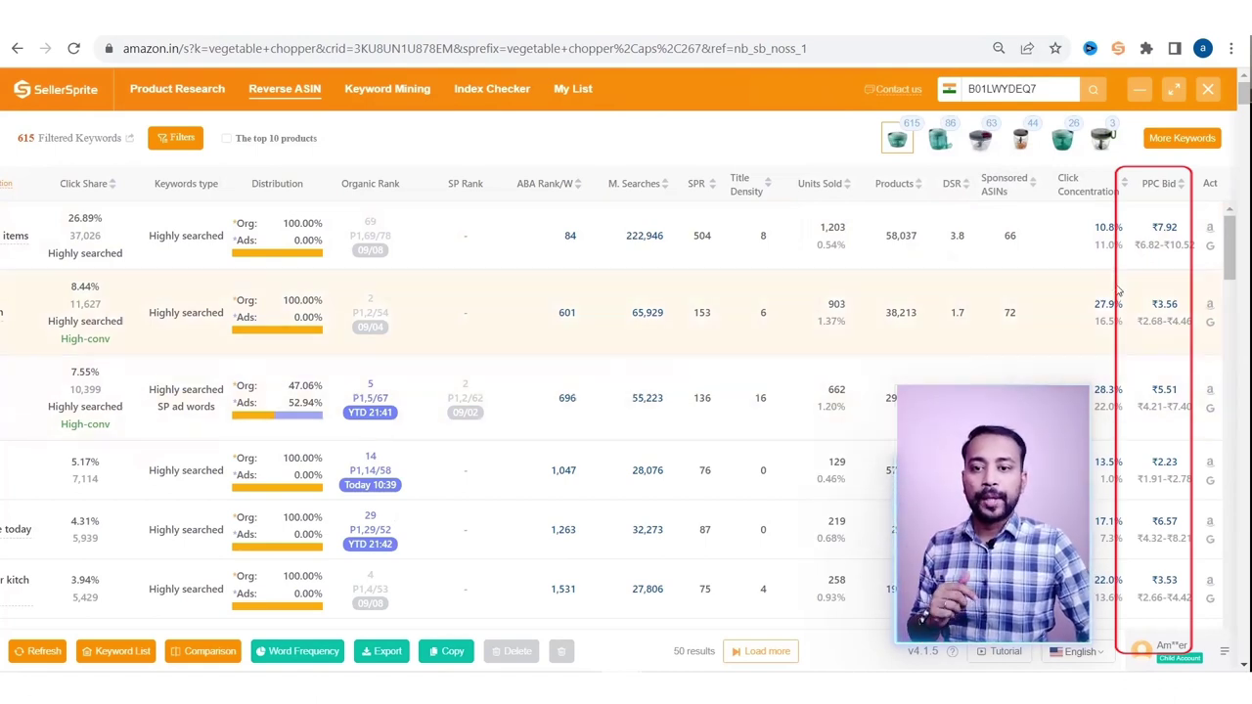
# Step: Check the top clicked products for "vegetable chopper" and the PPC bid history of "kitchen accessories items"
pyautogui.moveTo(1104, 387)
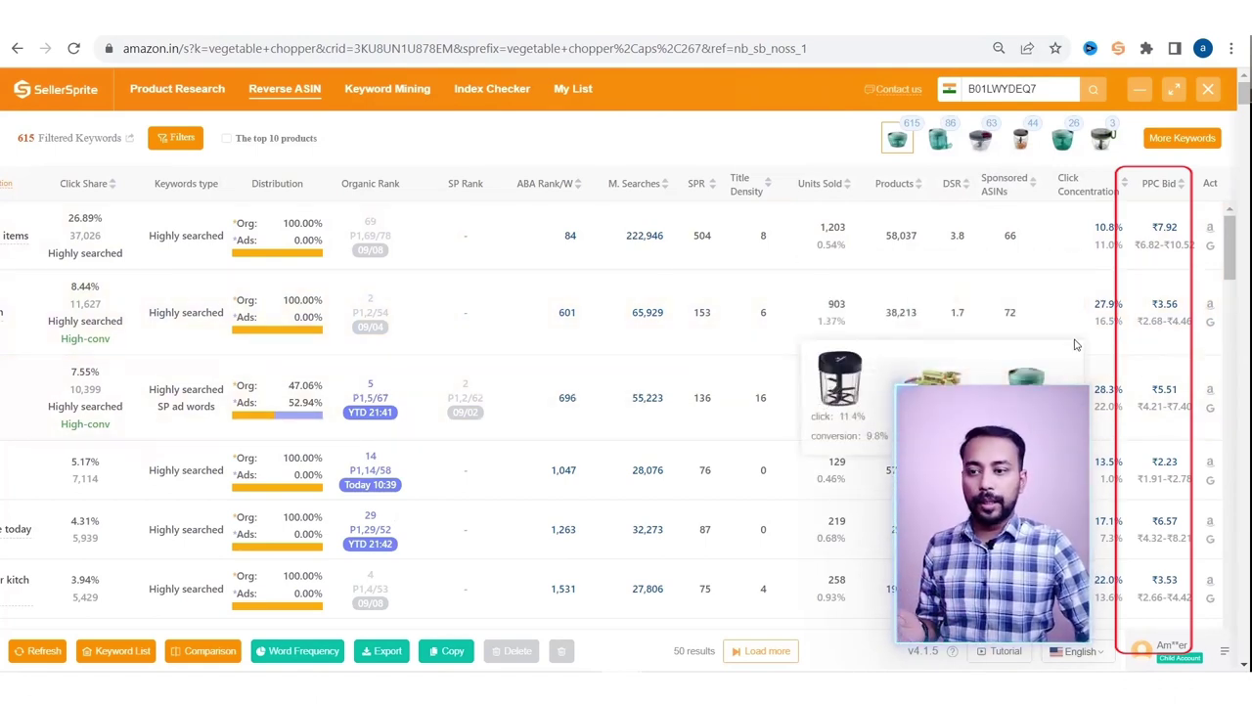
pyautogui.click(1164, 233)
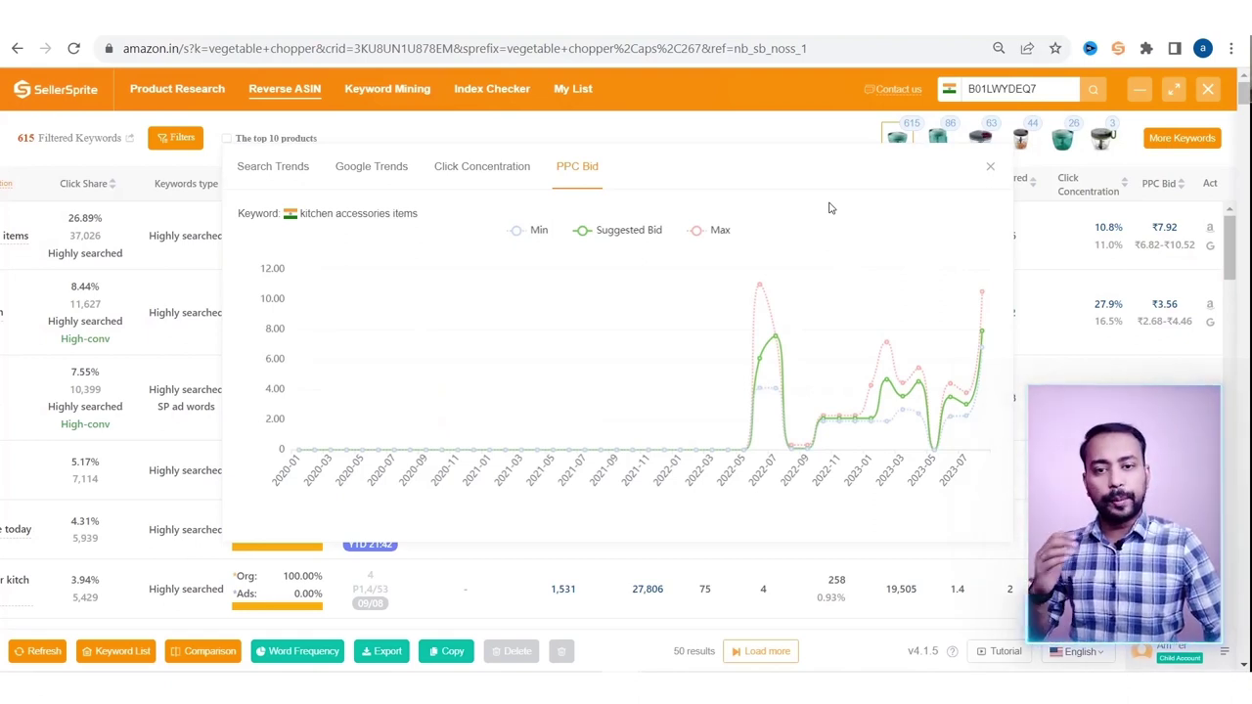
pyautogui.click(988, 171)
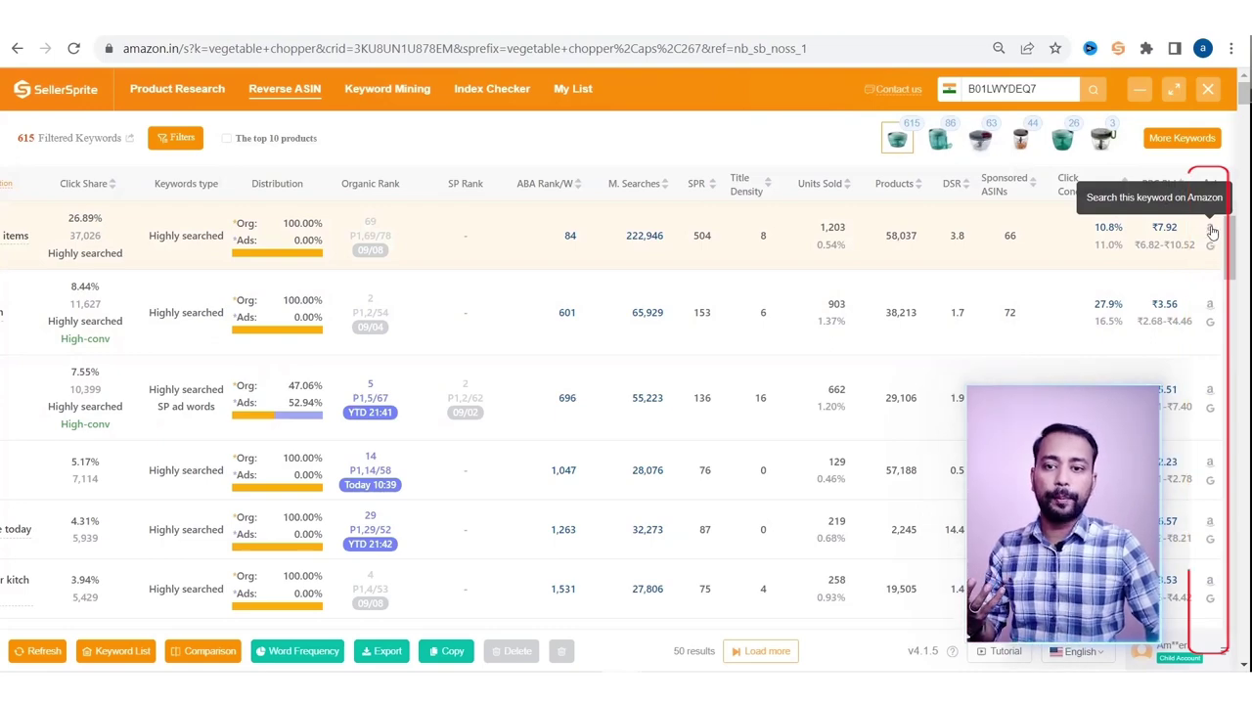
# Step: Look up "kitchen accessories items" on Amazon and in Google Trends, comparing 1 Year of Google Web Search with Google Shopping Search
pyautogui.click(1211, 232)
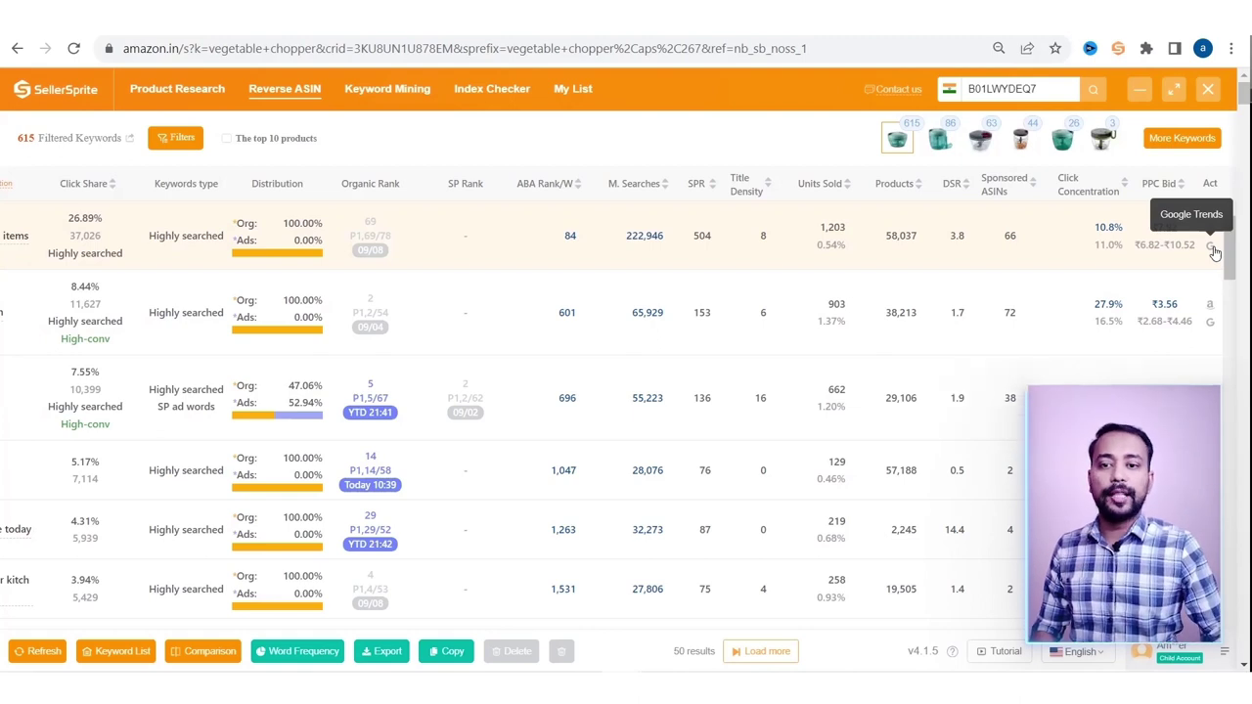
pyautogui.click(1213, 247)
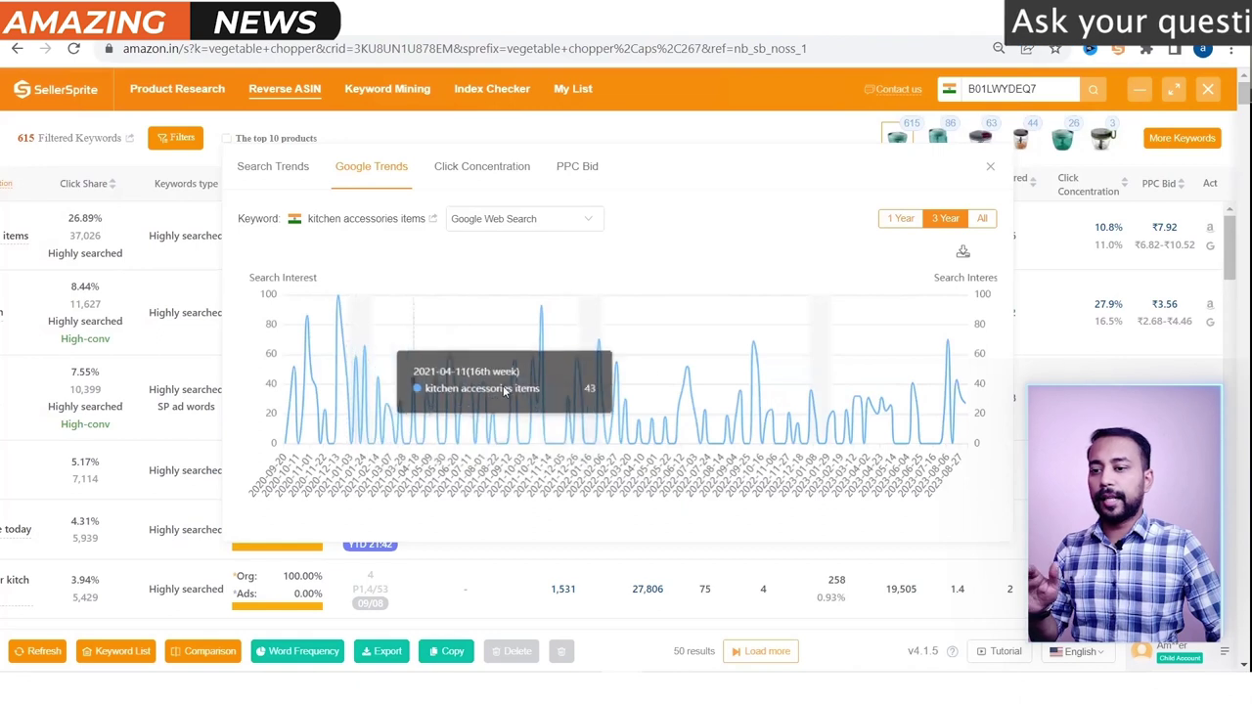
pyautogui.click(890, 221)
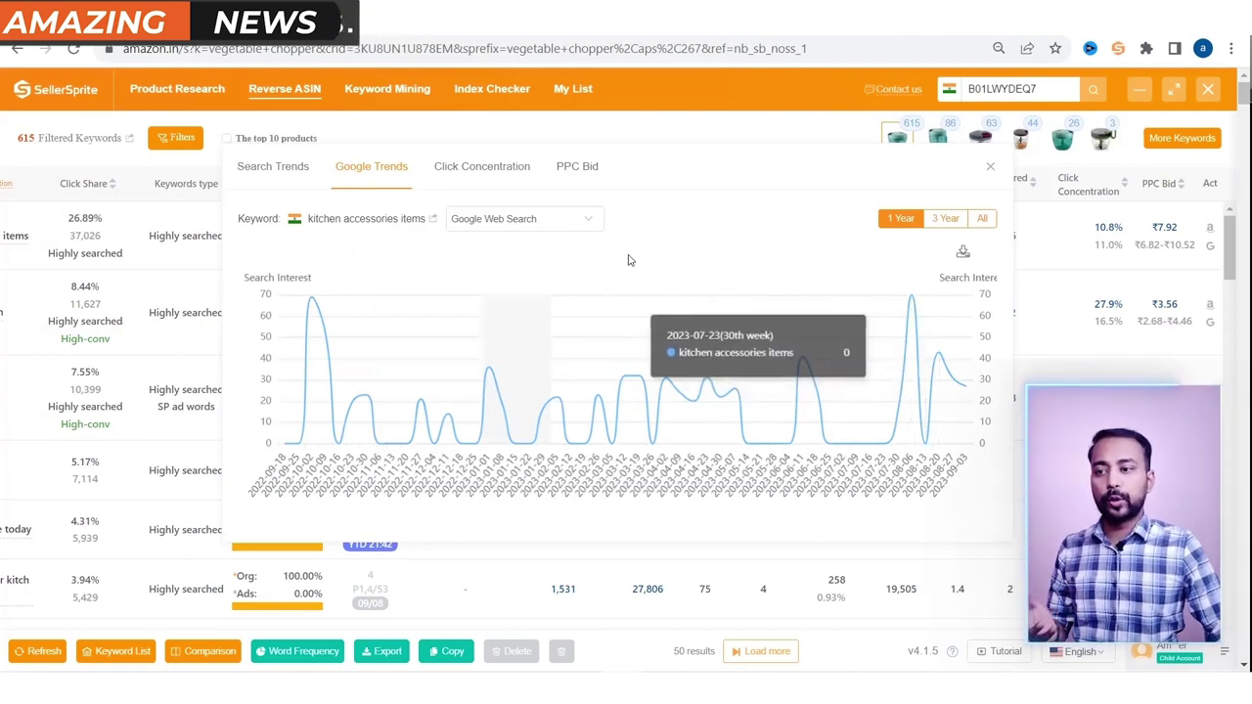
pyautogui.click(587, 224)
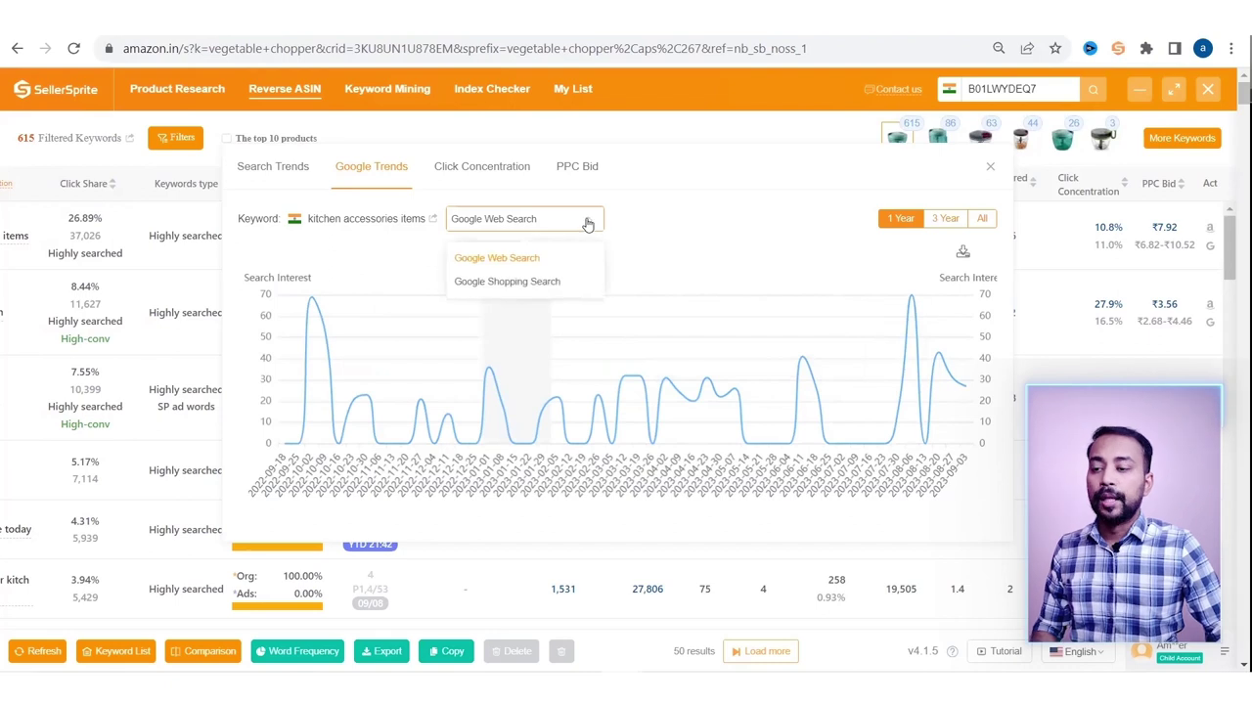
pyautogui.click(512, 285)
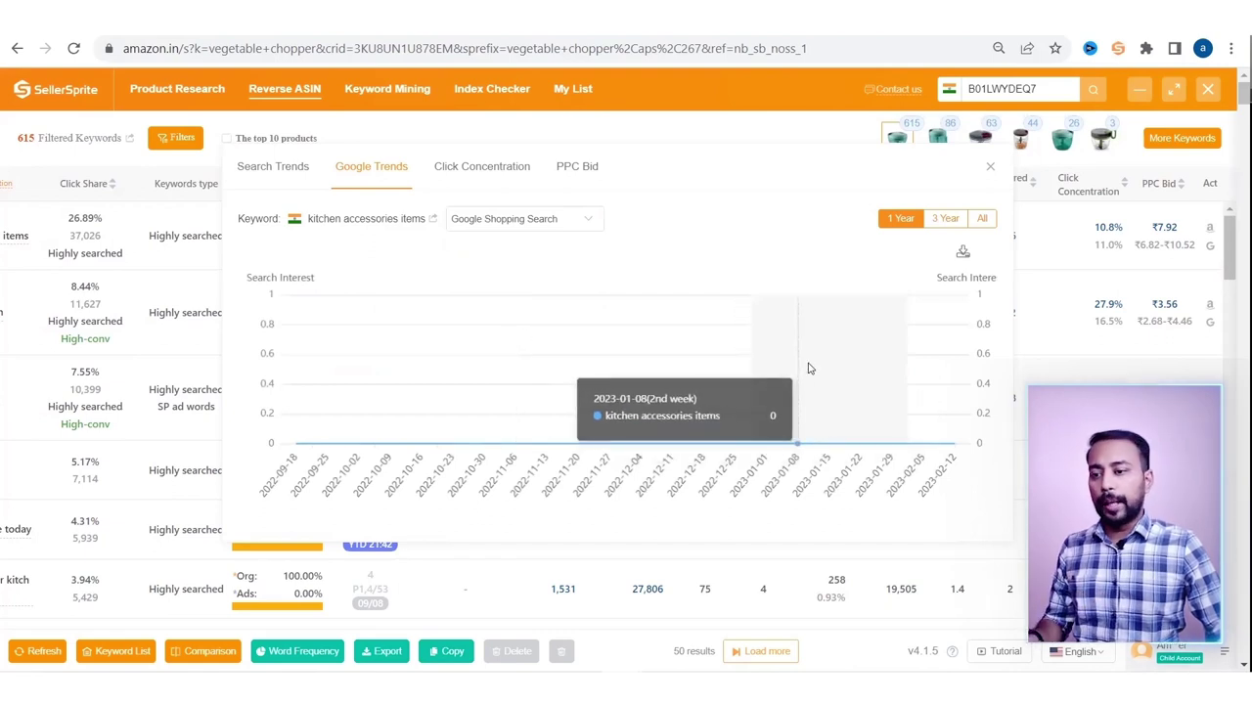
pyautogui.click(518, 221)
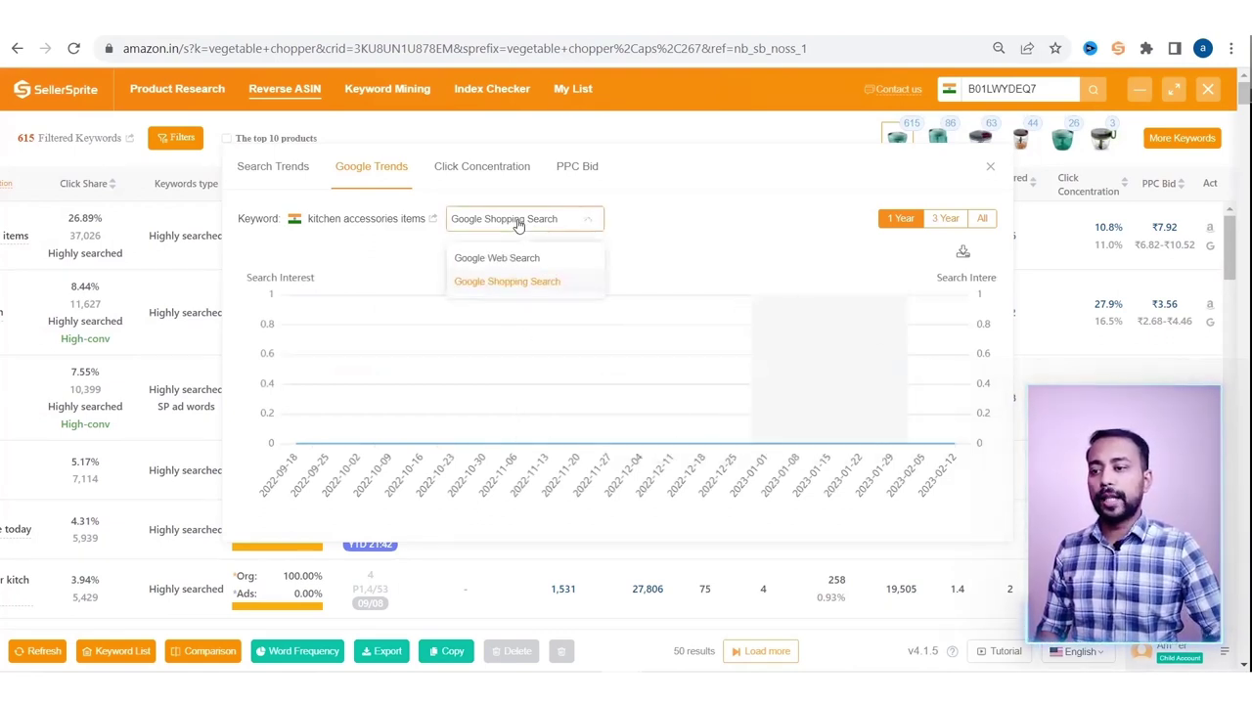
pyautogui.click(521, 260)
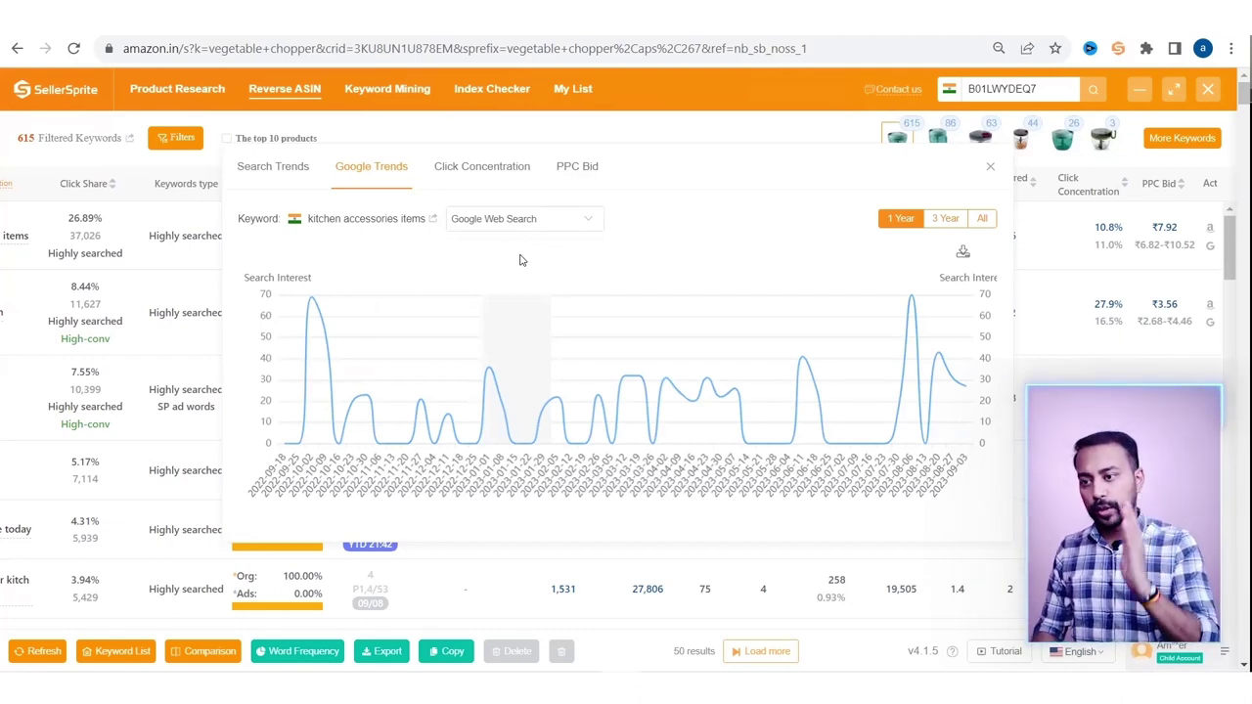
pyautogui.press('Escape')
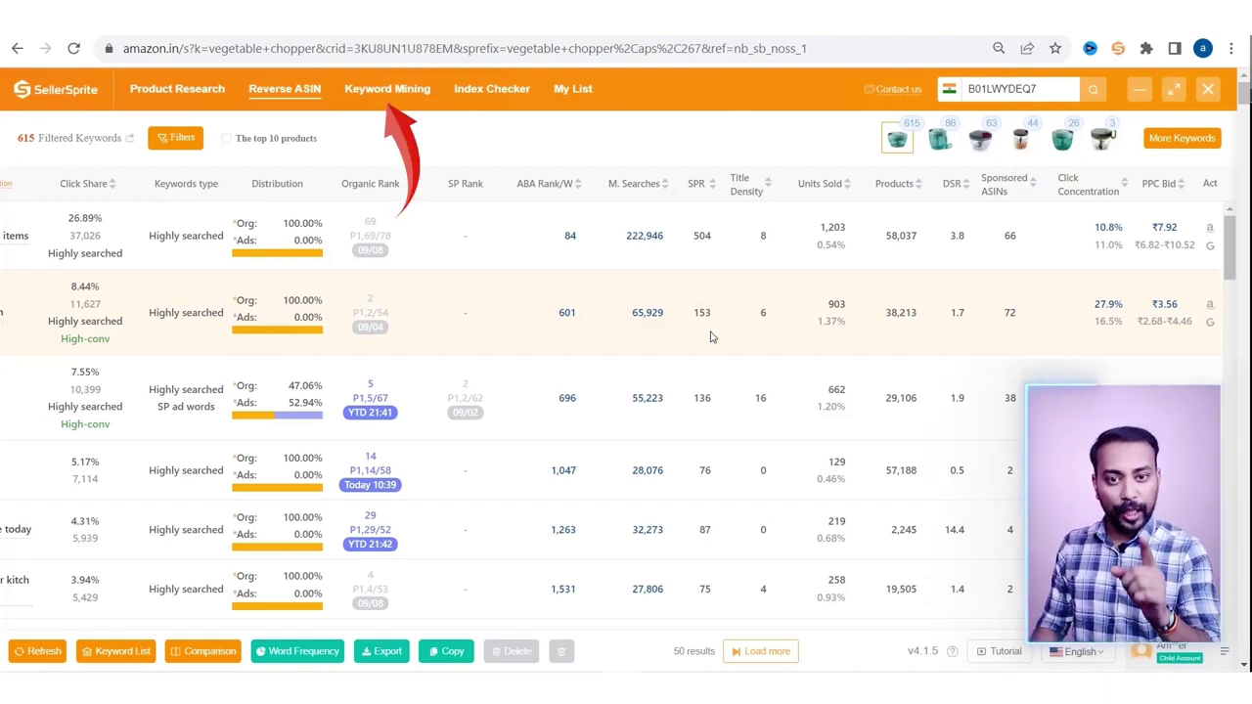
# Step: Review the related keywords for "vegetable chopper" in Keyword Mining and view that keyword's search trends from its ABA rank
pyautogui.click(414, 99)
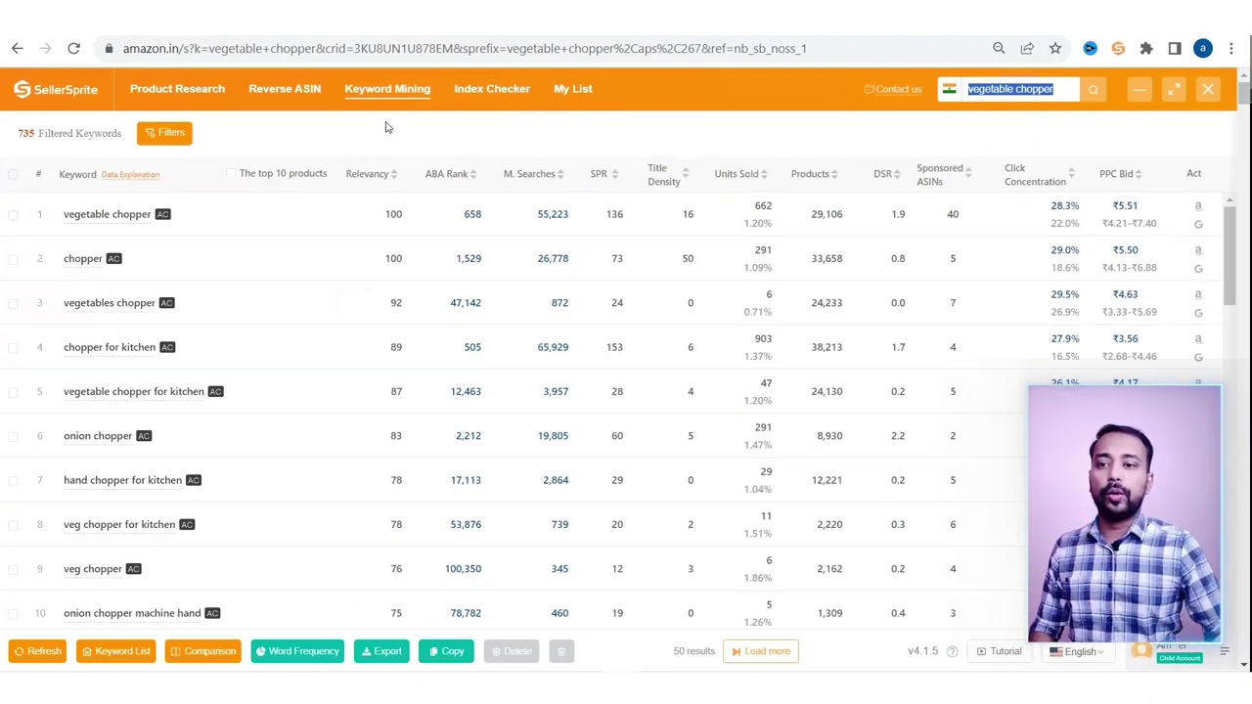
pyautogui.click(1008, 111)
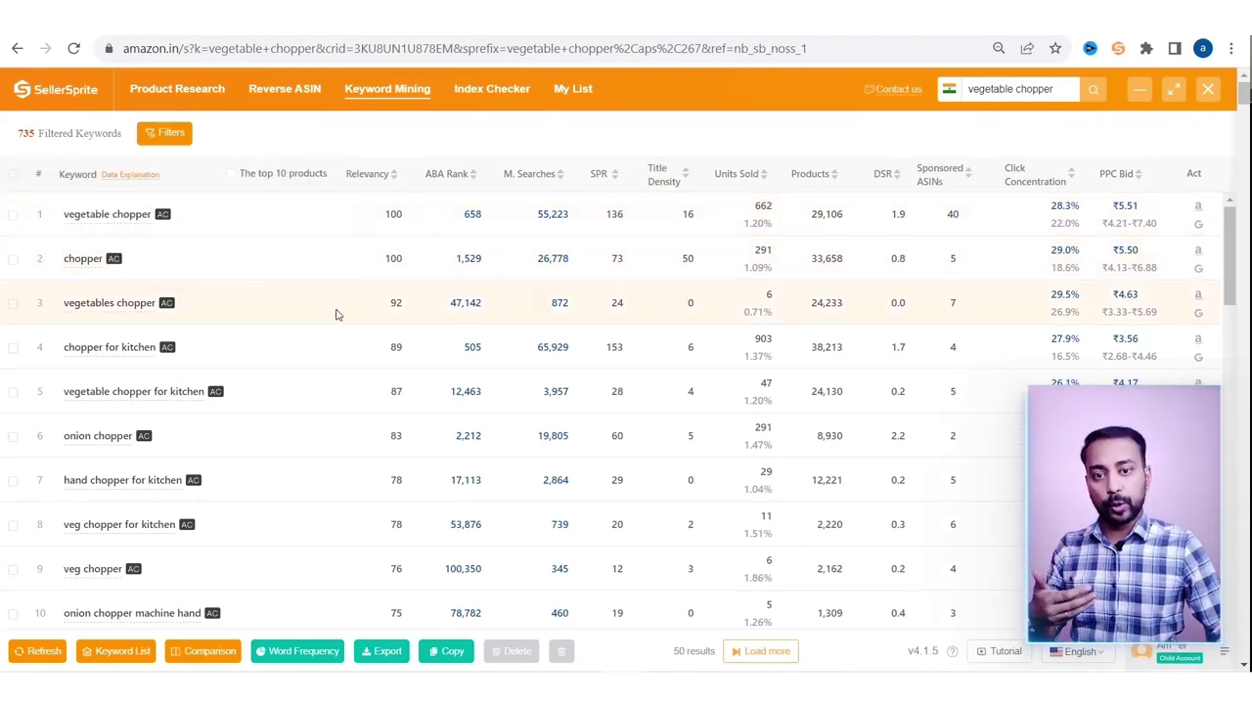
pyautogui.scroll(-5, 252, 394)
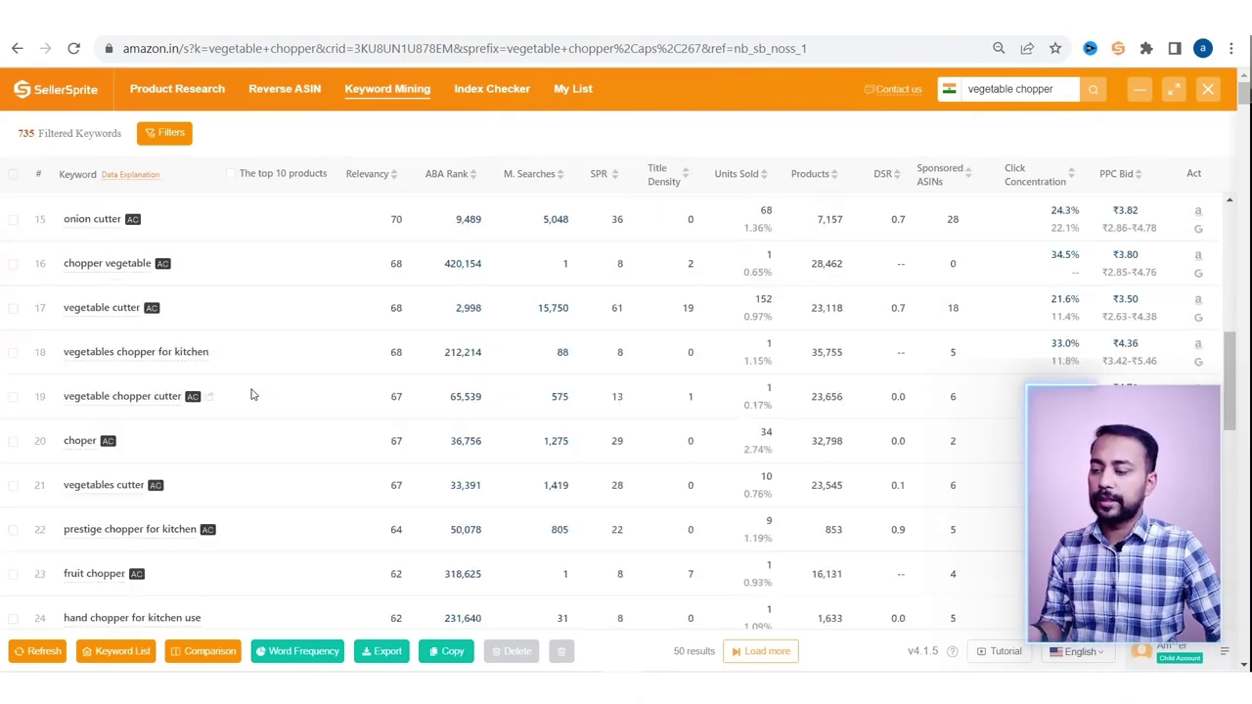
pyautogui.scroll(-3, 251, 394)
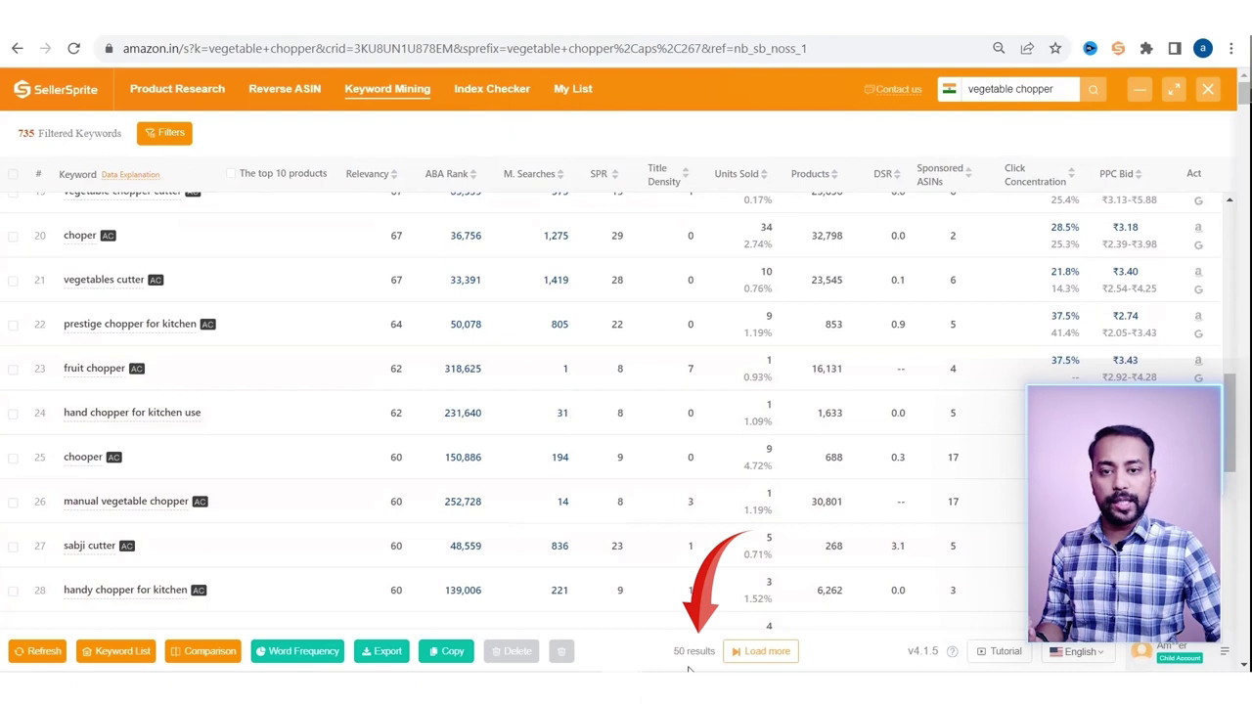
pyautogui.click(768, 658)
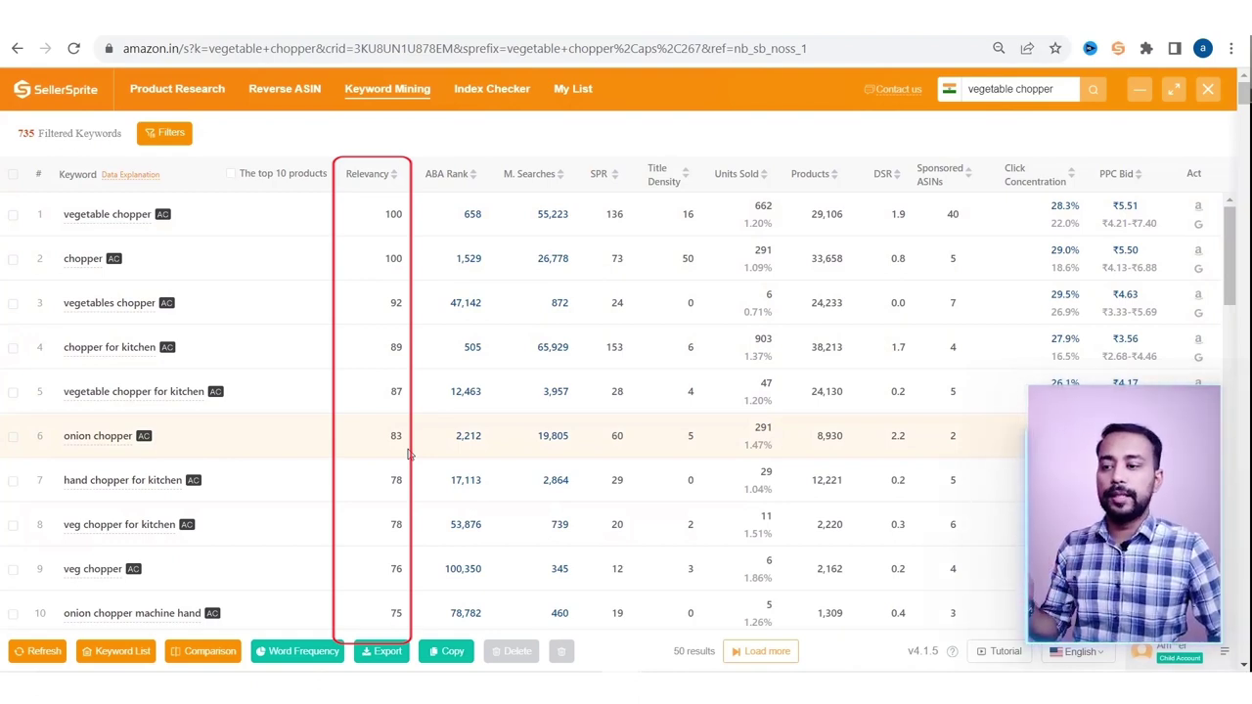
pyautogui.click(472, 215)
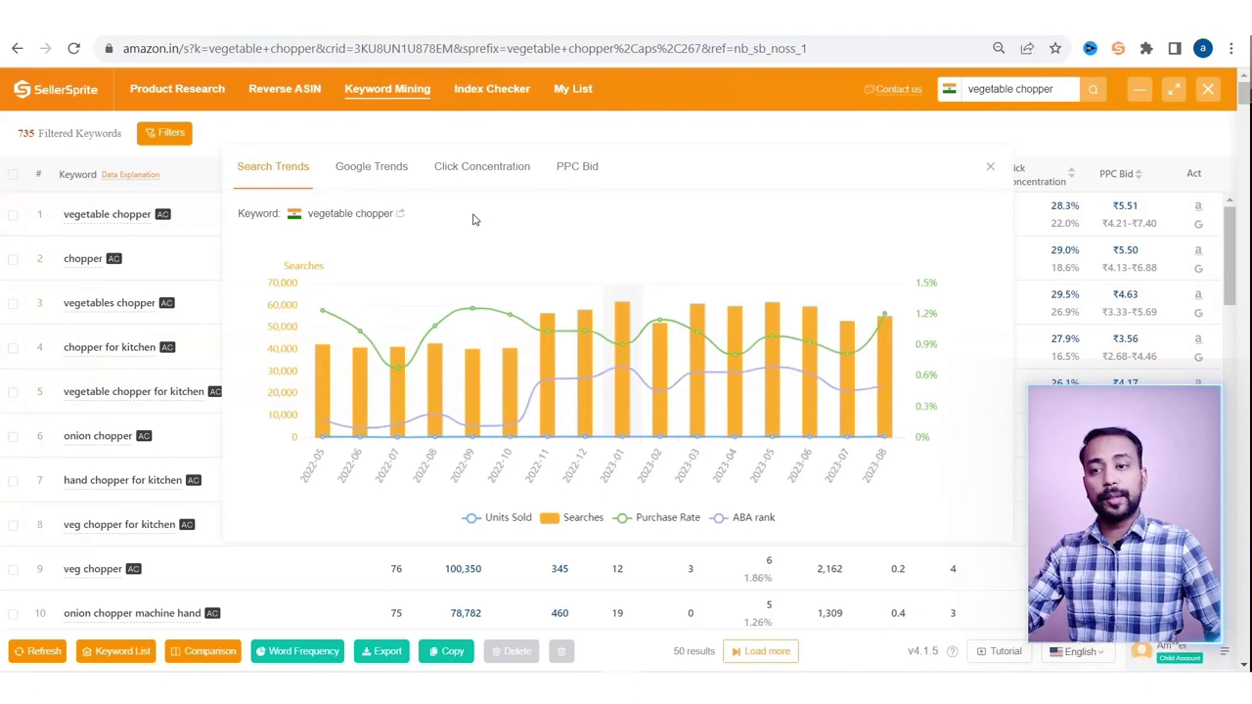
pyautogui.click(989, 170)
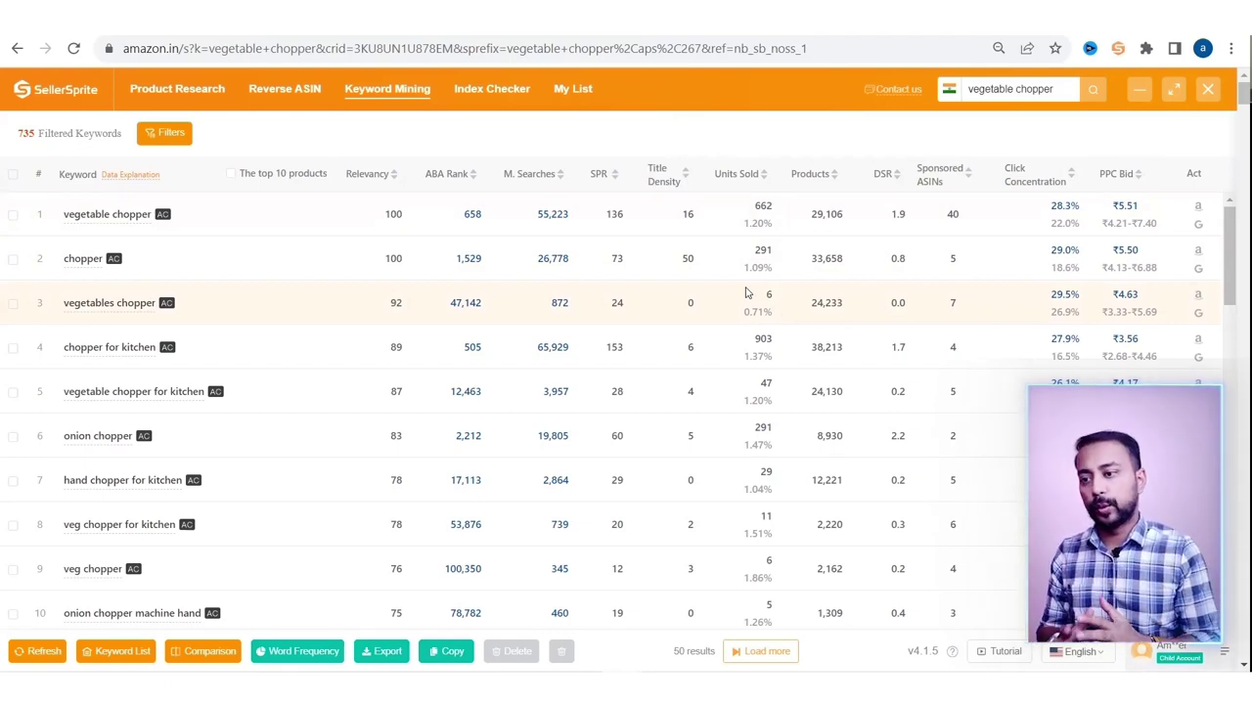
# Step: Set up an Index Checker query for India with ASIN B01LWYDEQ7 and the keyword "vegetable chopper"
pyautogui.click(483, 93)
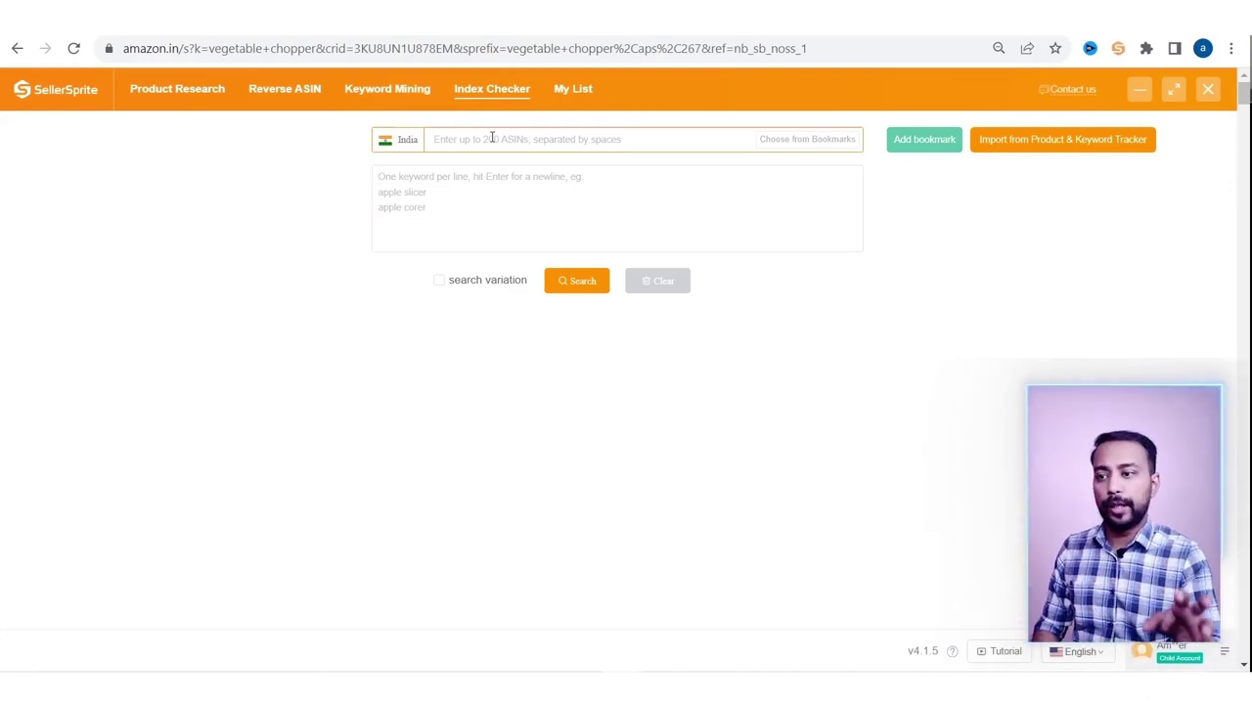
pyautogui.write('B01LWYDEQ7')
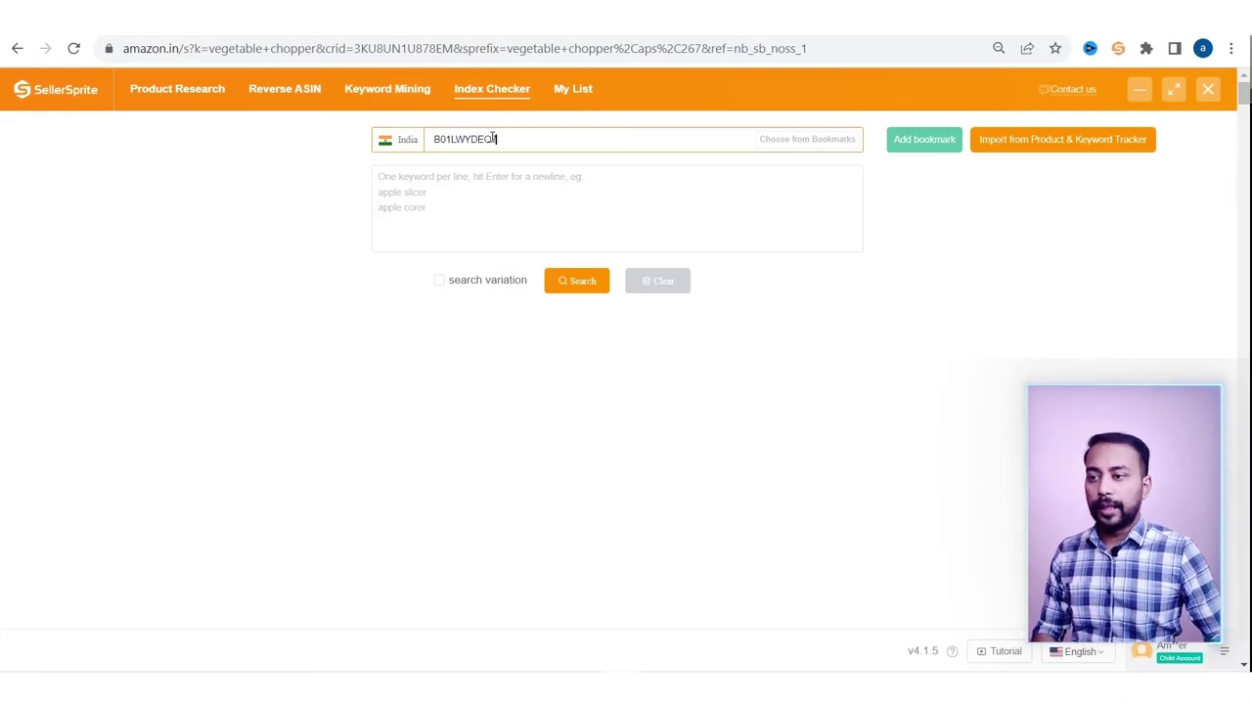
pyautogui.click(508, 196)
pyautogui.write('vegetab')
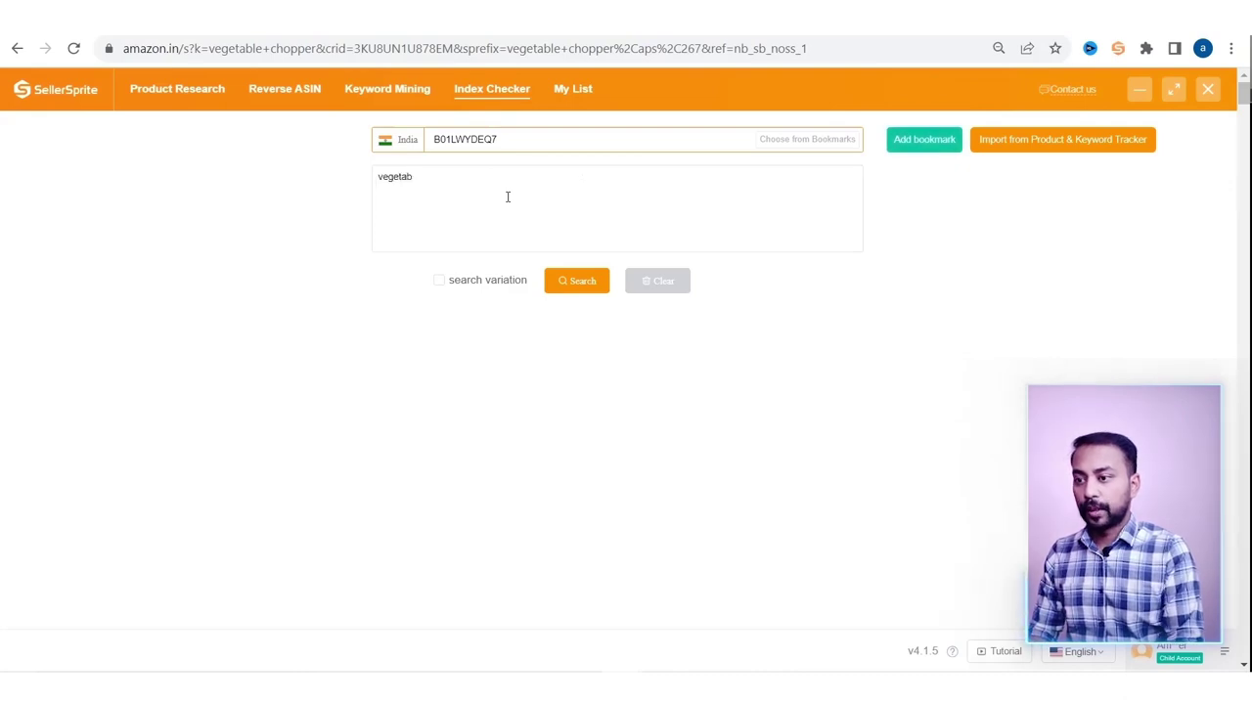
pyautogui.write('le chopper')
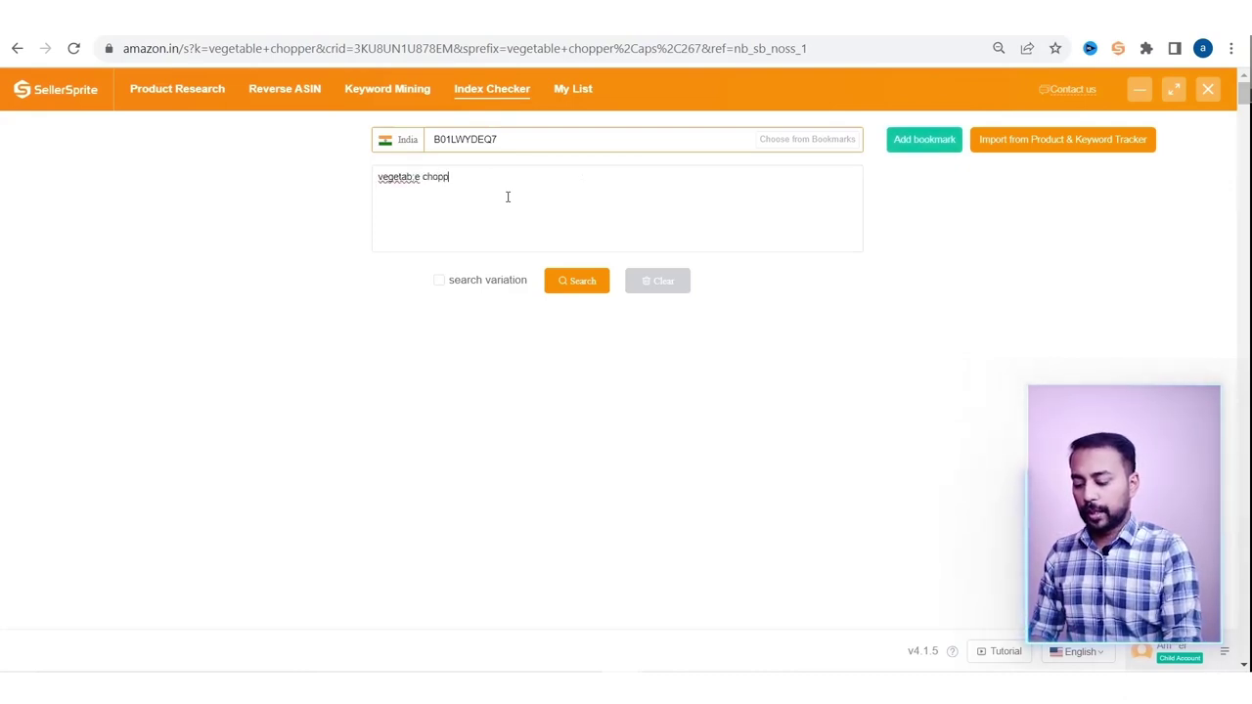
pyautogui.click(418, 177)
pyautogui.press('BackSpace')
pyautogui.write('l')
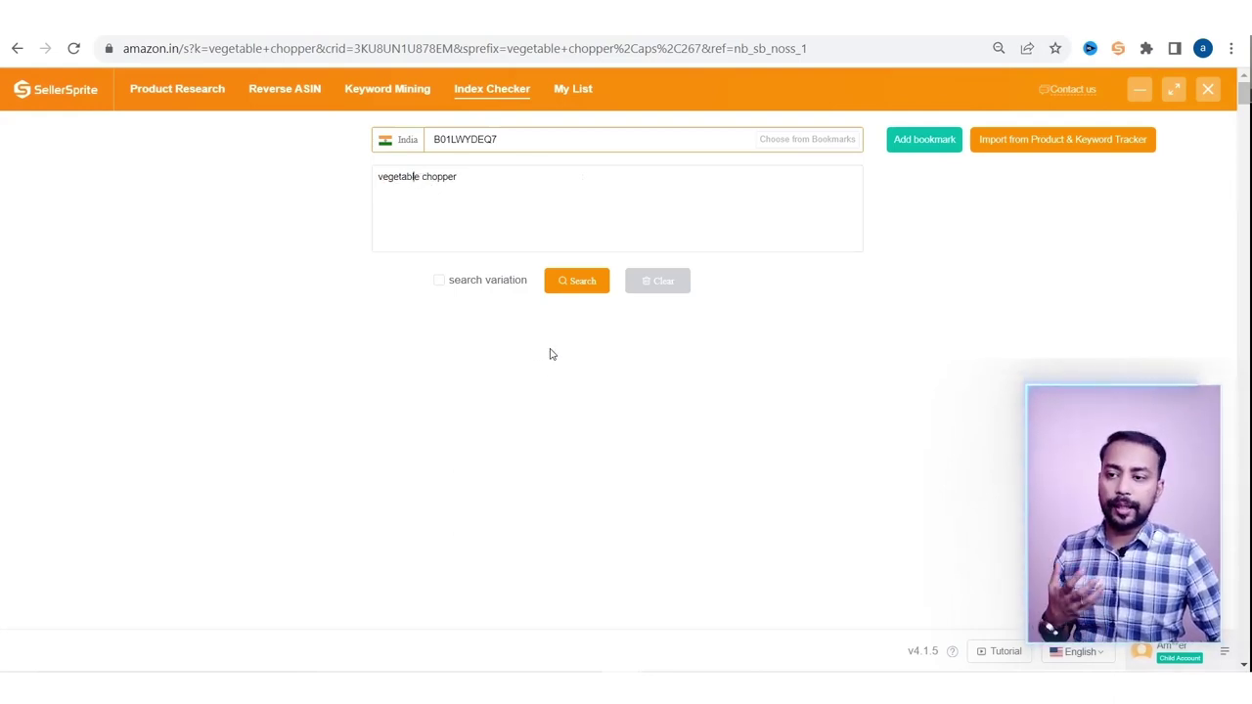
# Step: Add "onion chopper" as a second keyword on its own line and run the index check, reviewing the indexed keywords summary
pyautogui.click(502, 177)
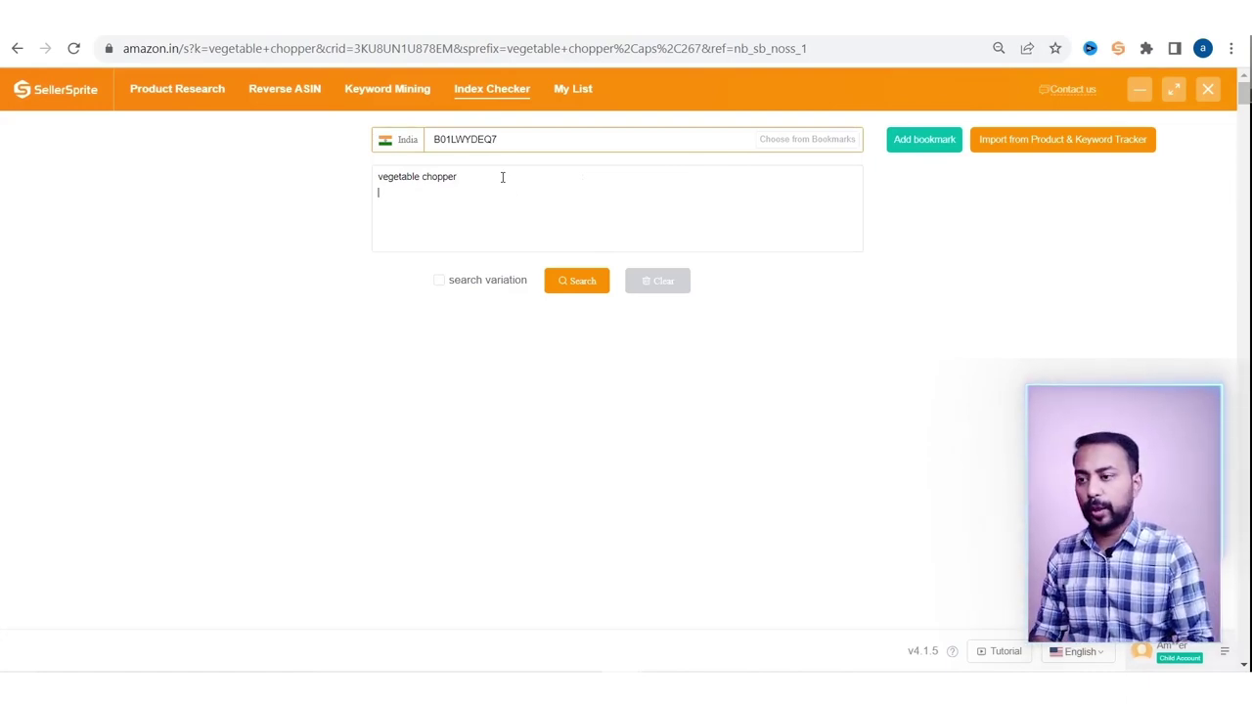
pyautogui.press('Return')
pyautogui.write('onion choppe')
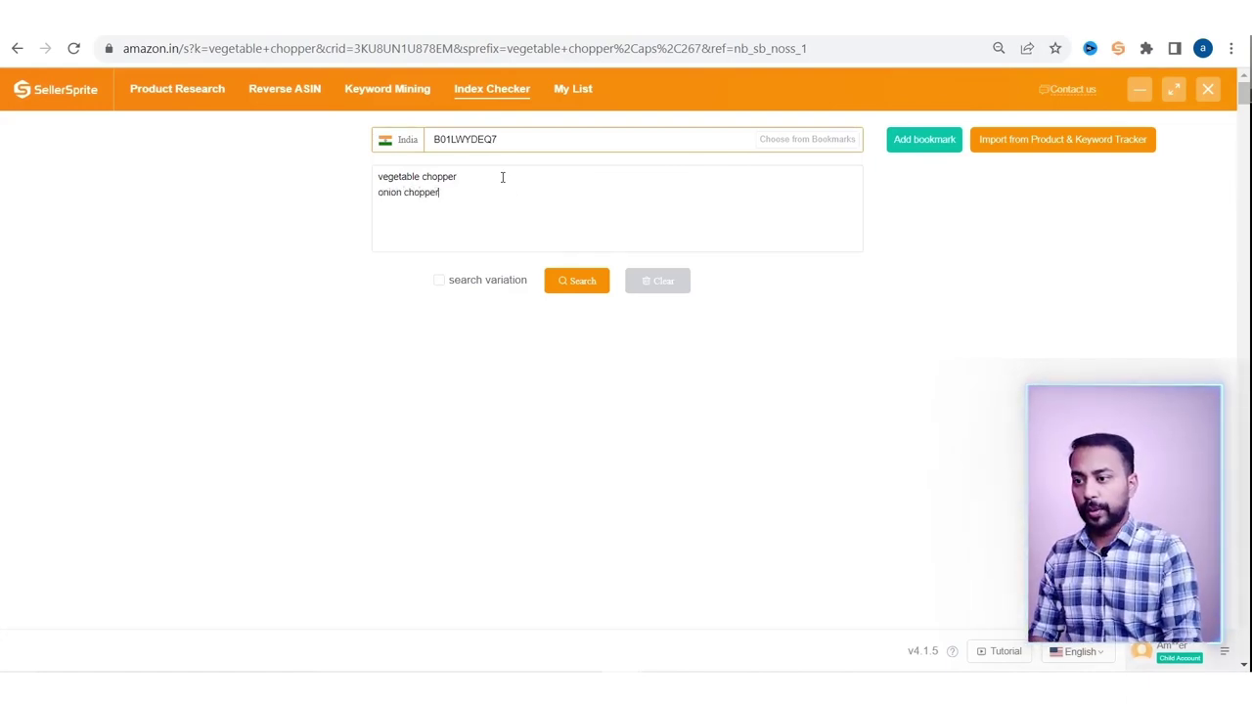
pyautogui.write('r')
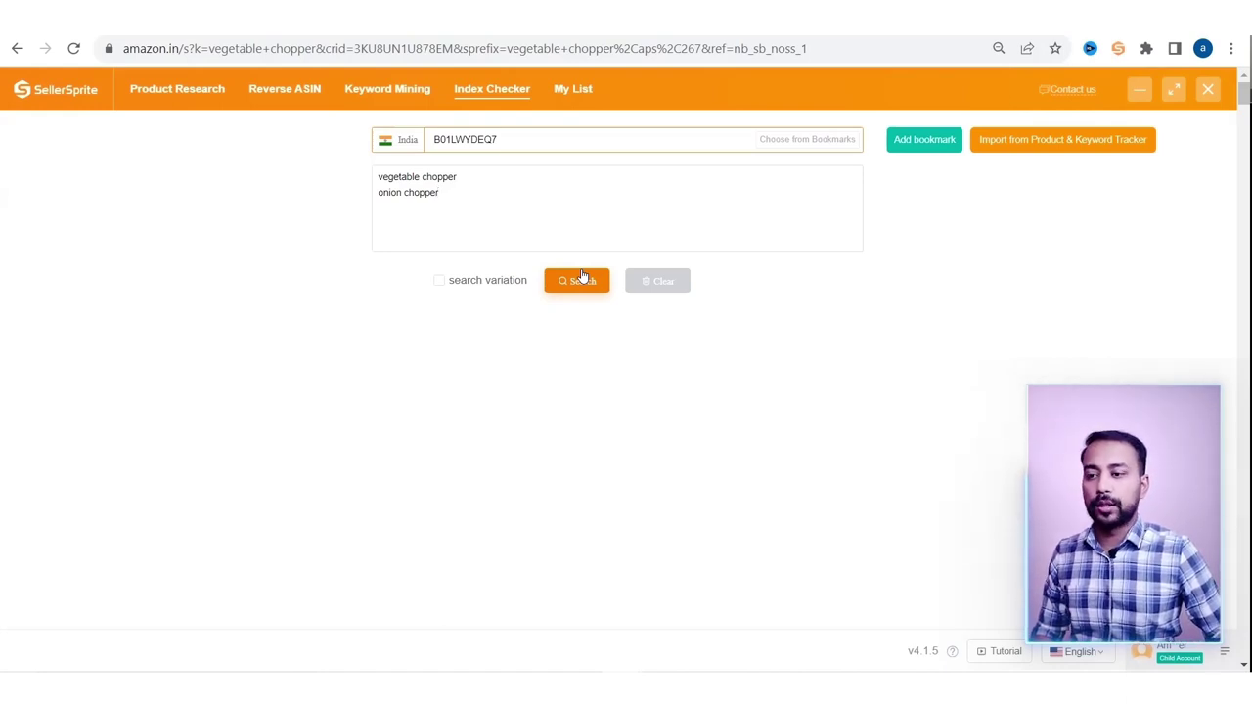
pyautogui.click(582, 279)
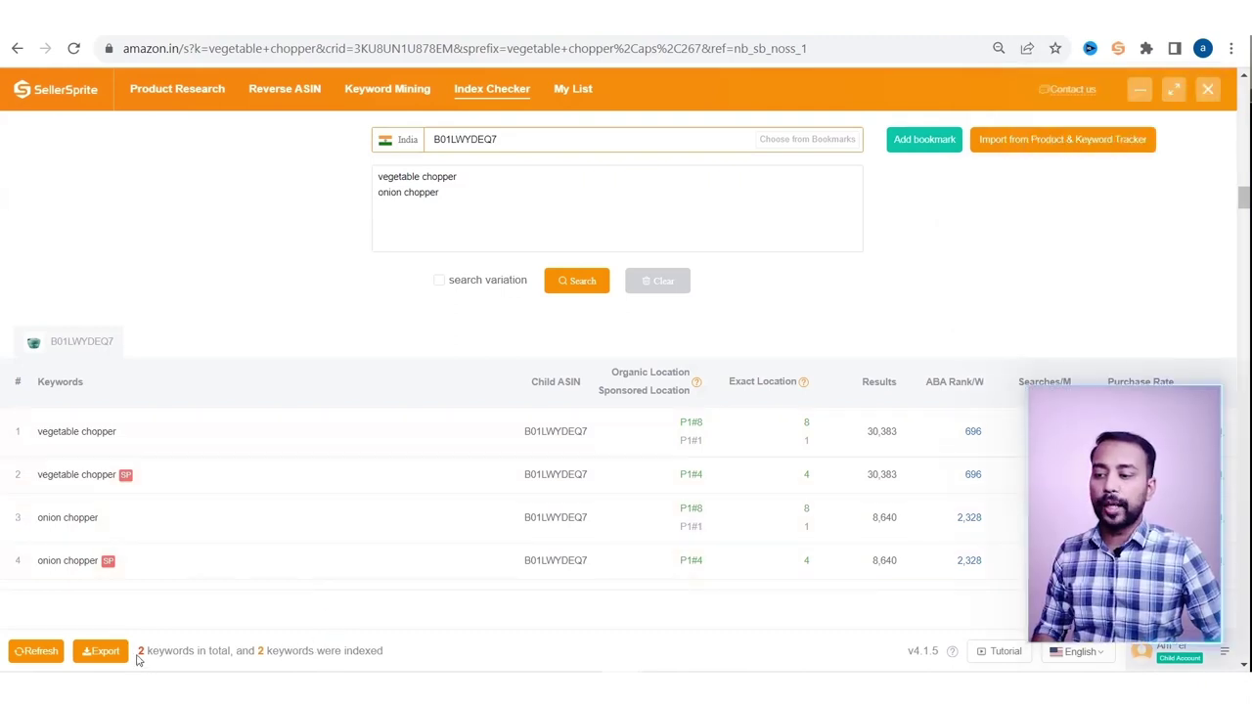
pyautogui.moveTo(138, 652); pyautogui.dragTo(210, 654)
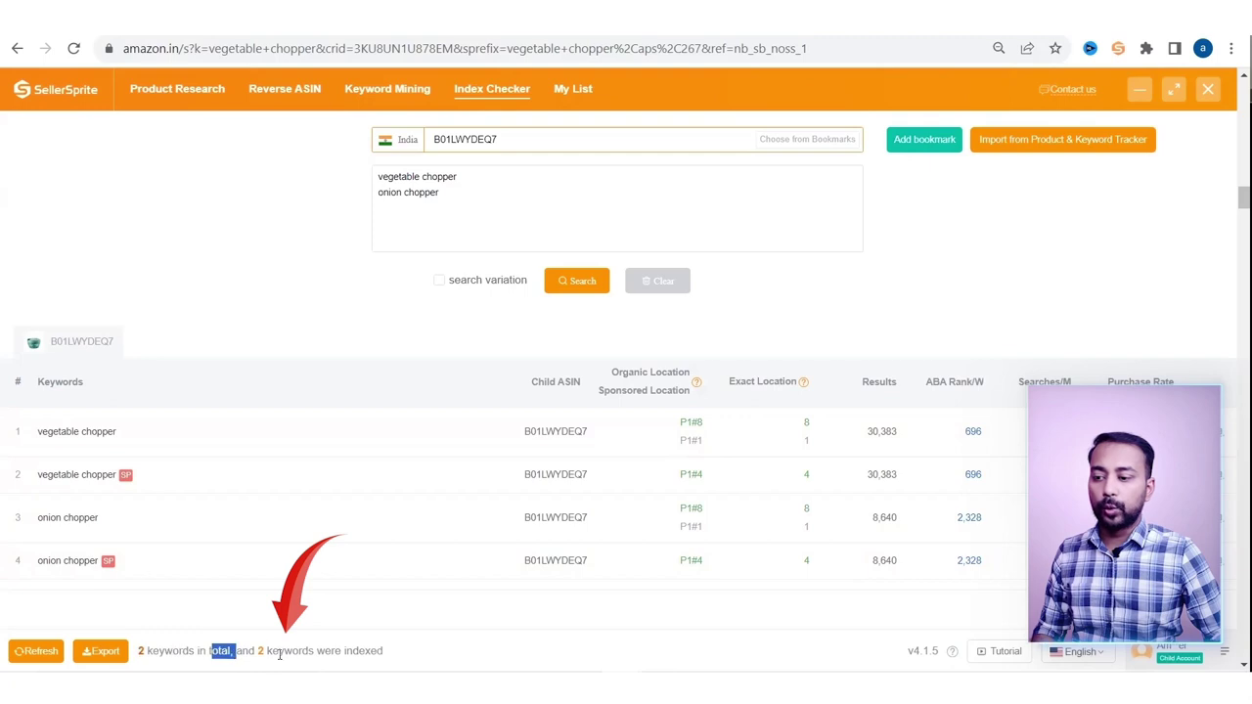
pyautogui.click(482, 635)
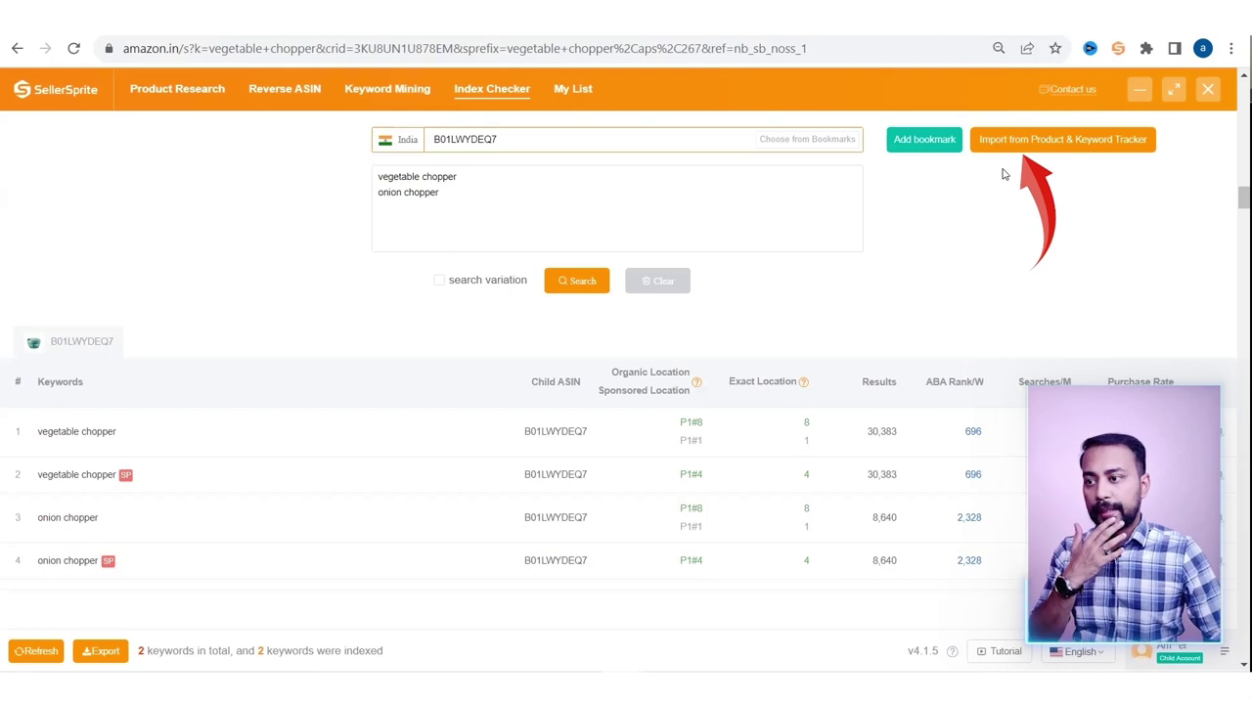
# Step: Check My List, select the first Inalsa chopper in the Product Research results and start adding it to a product list
pyautogui.click(588, 92)
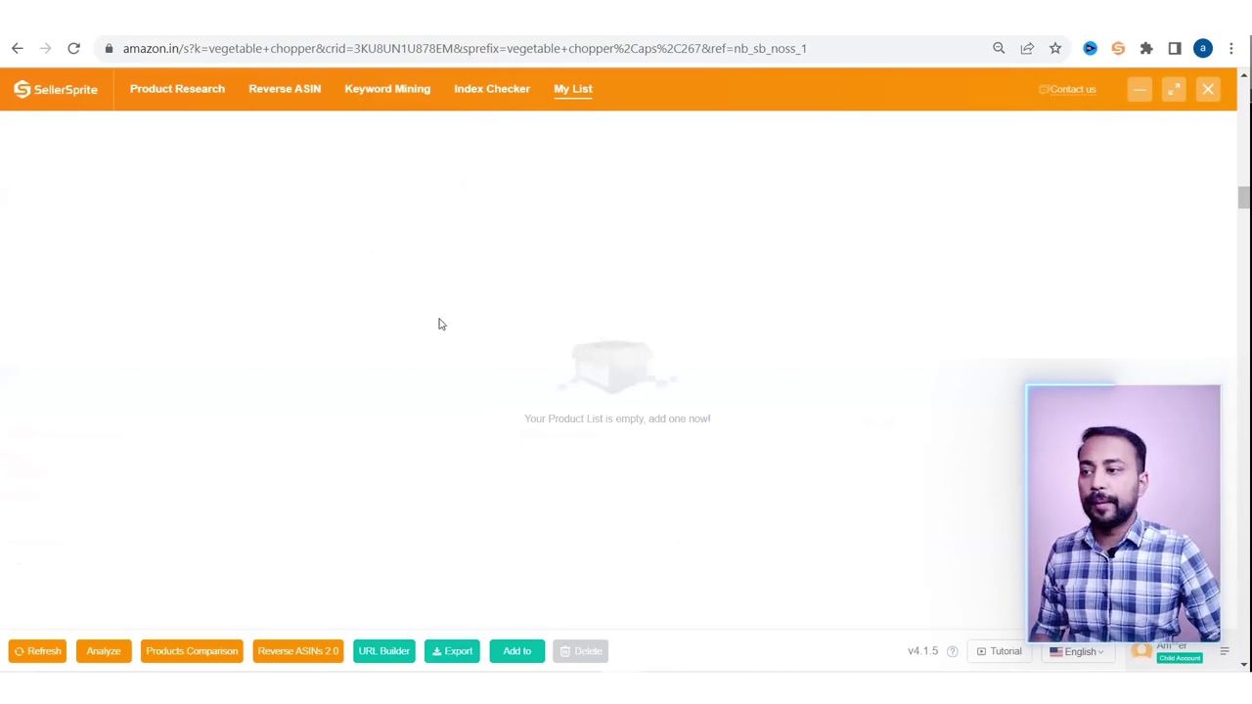
pyautogui.click(199, 106)
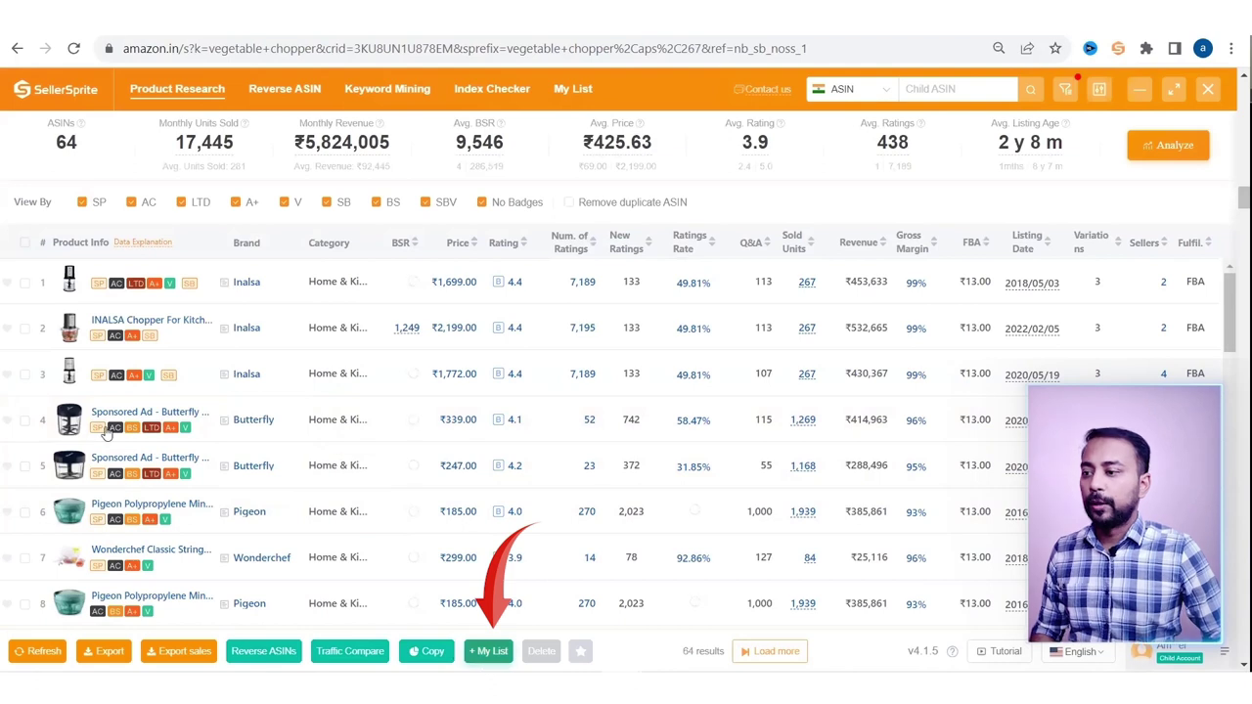
pyautogui.click(24, 283)
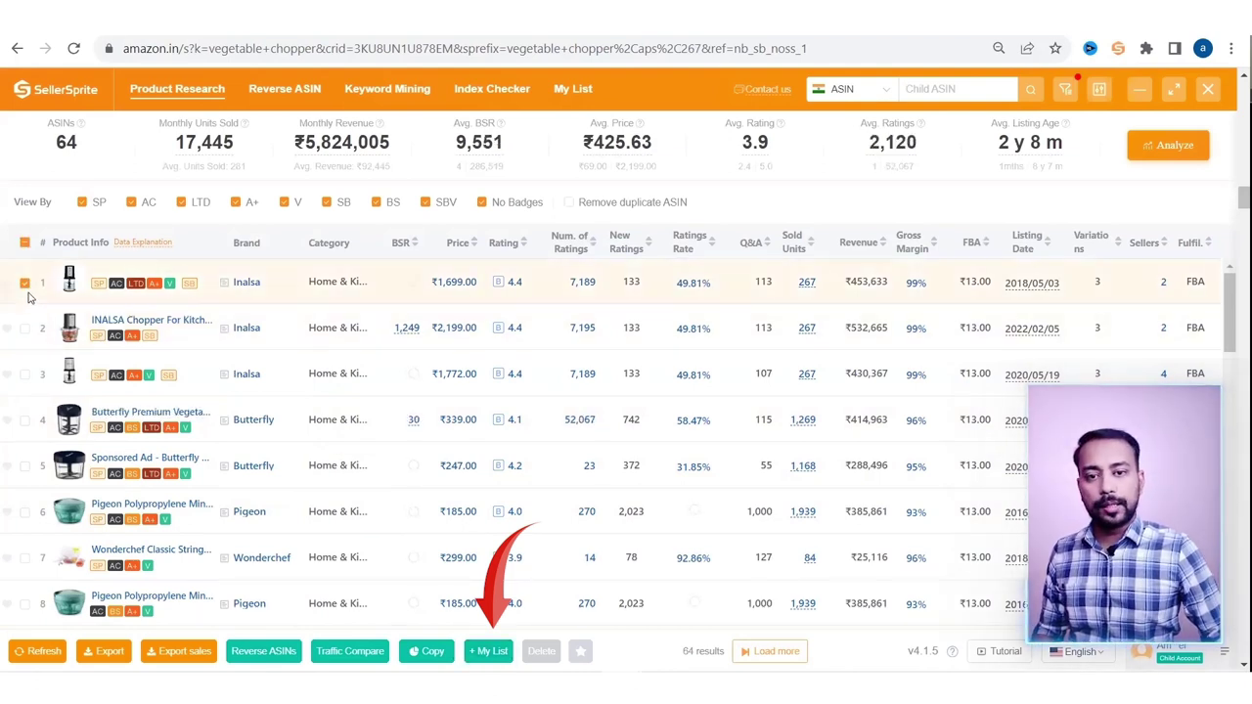
pyautogui.click(489, 652)
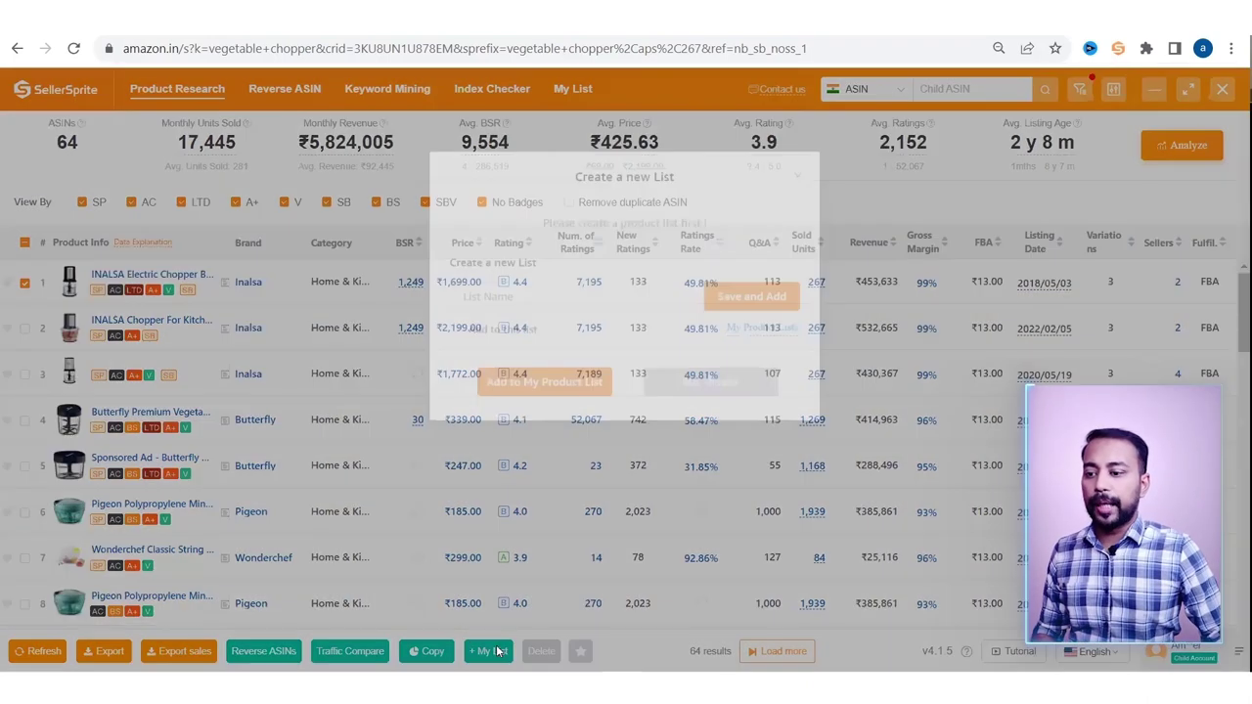